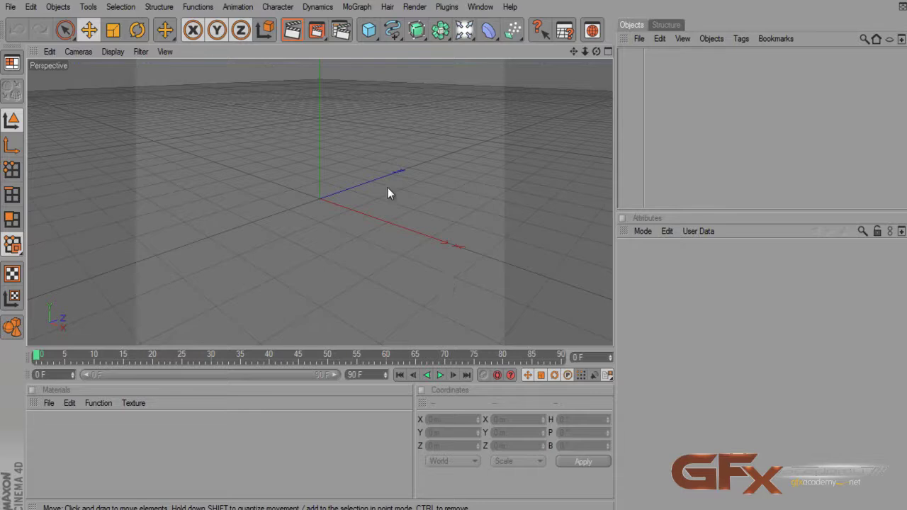
- Add a floor object and move it to about X -415 m, Z 409 m
left_click_drag(464, 30, 593, 99)
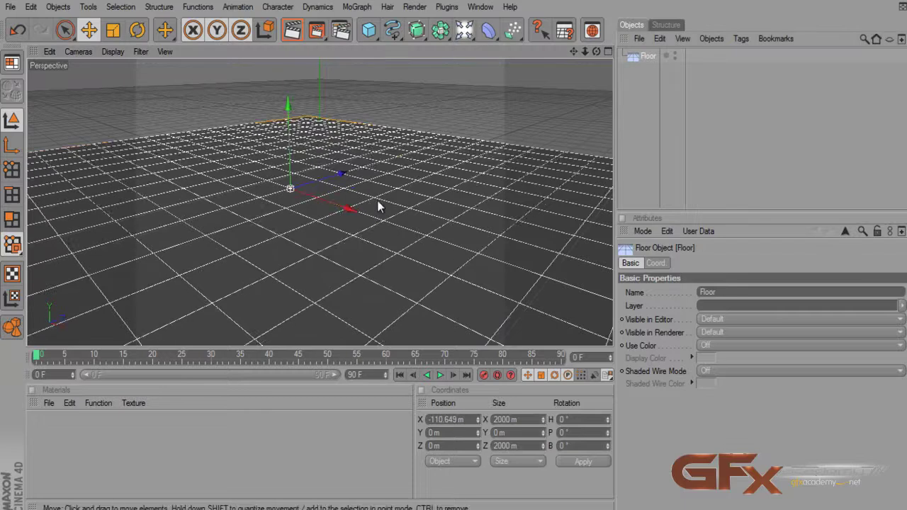
left_click_drag(379, 206, 390, 222)
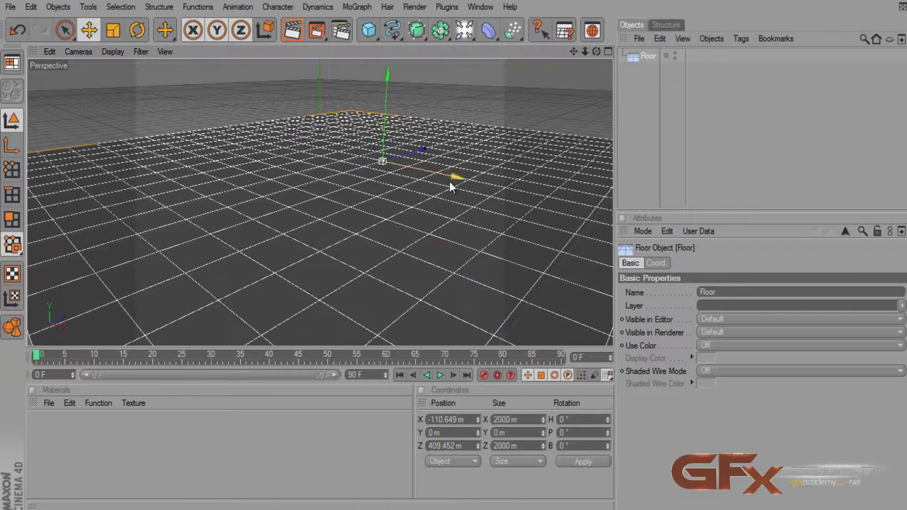
left_click_drag(452, 186, 466, 223)
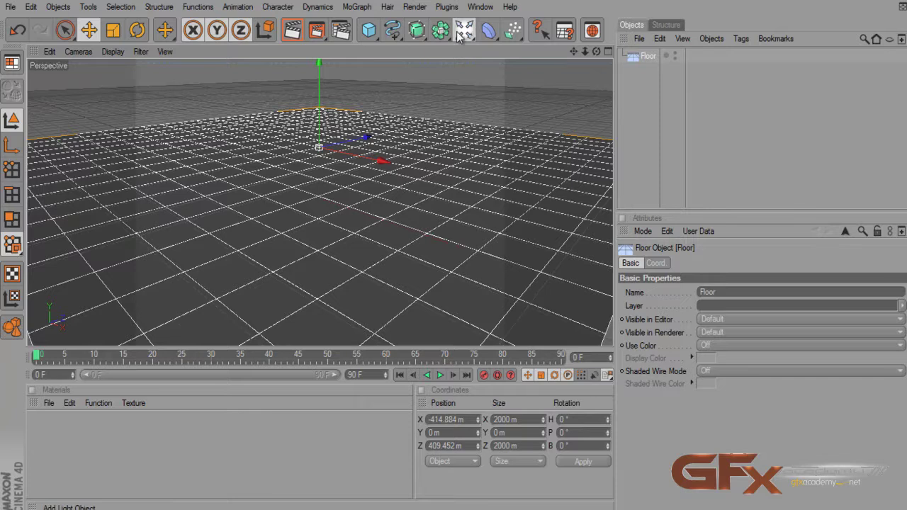
- Add an area light, move it to about Y 315 m, Z -680 m, and widen its light area
left_click_drag(464, 30, 517, 48)
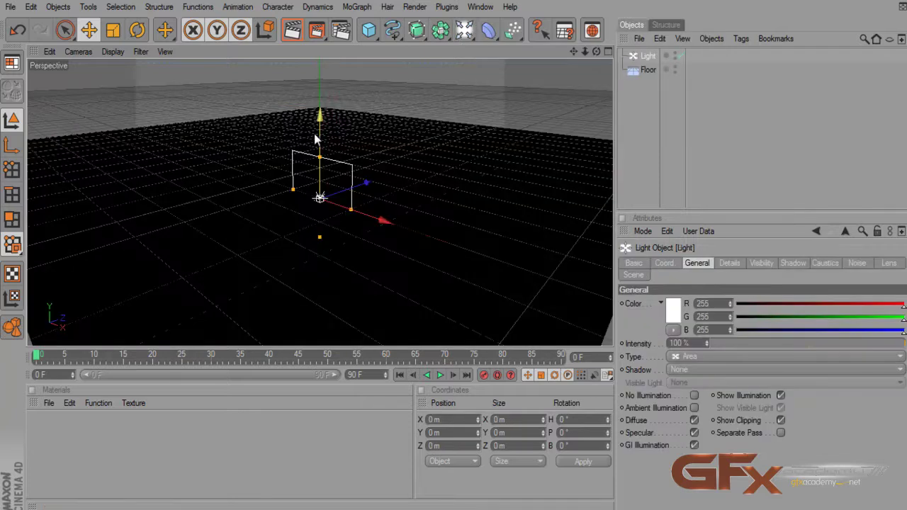
left_click_drag(364, 186, 453, 247)
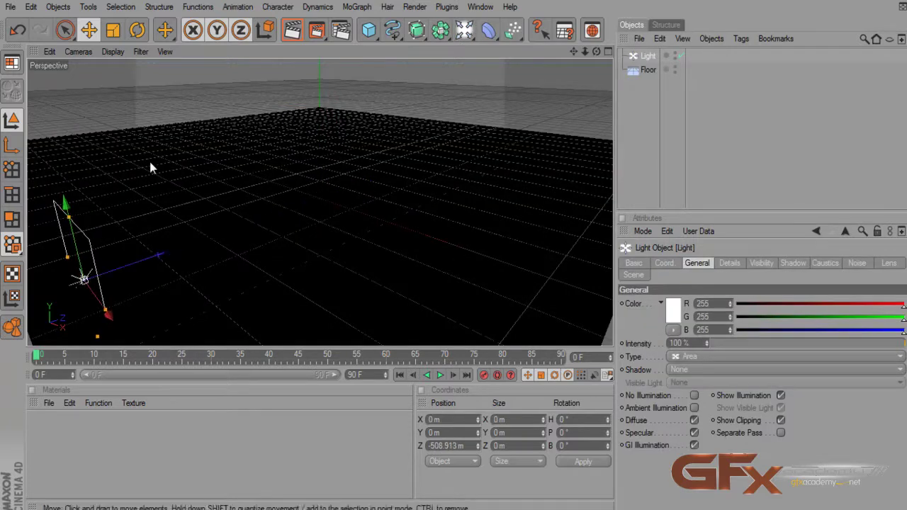
left_click_drag(150, 168, 225, 161)
scroll(190, 168, "down", 5)
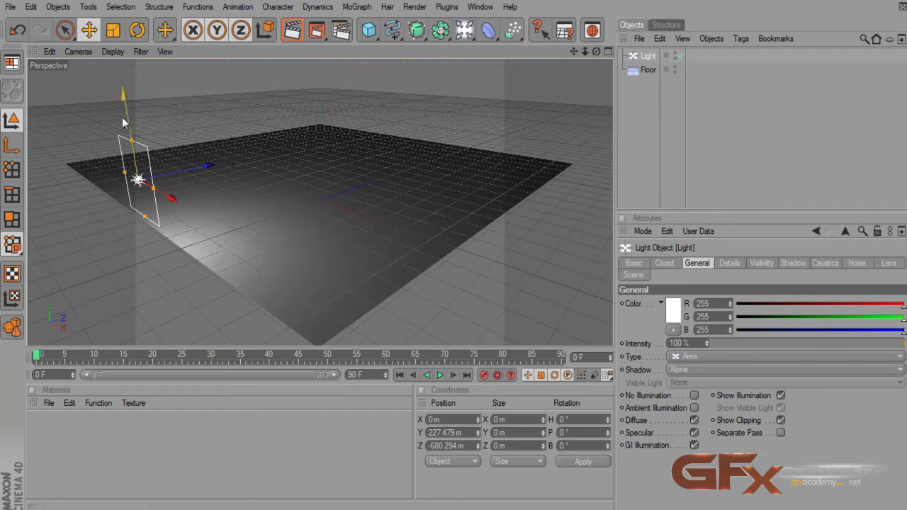
left_click_drag(122, 123, 123, 91)
left_click_drag(153, 153, 263, 198)
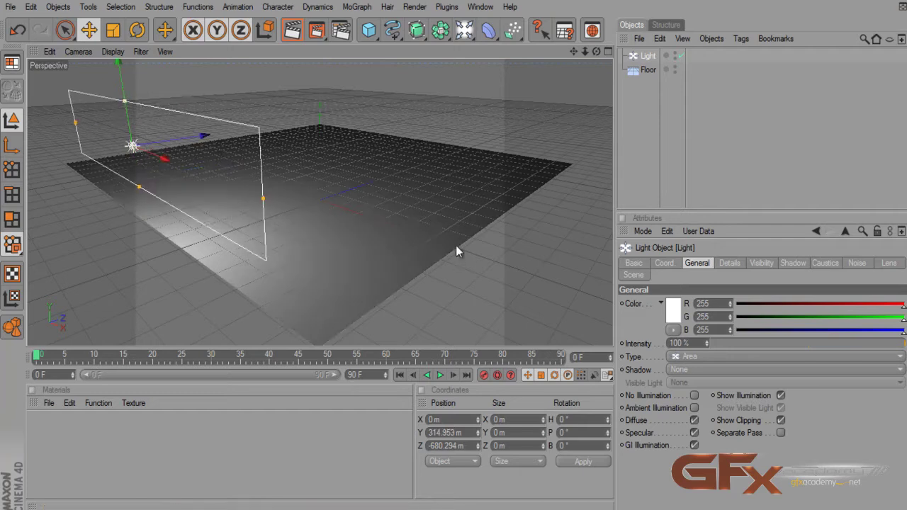
- Move the area light farther back and up, to about Y 568 m, Z -947 m
scroll(167, 104, "down", 3)
left_click(88, 30)
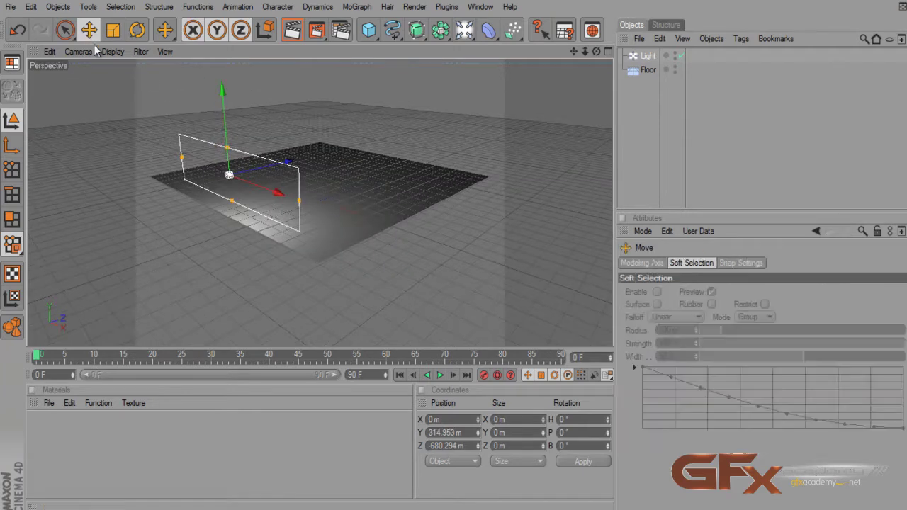
left_click_drag(453, 255, 172, 92)
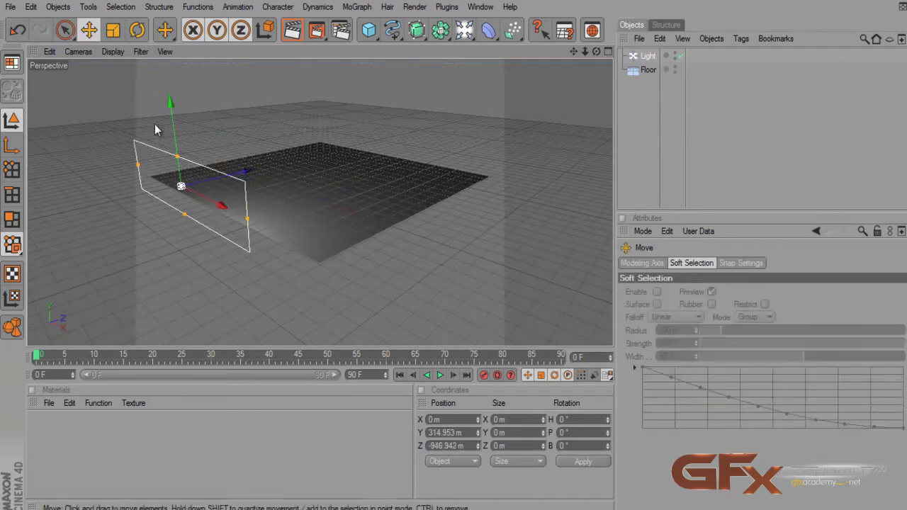
left_click_drag(170, 133, 170, 78)
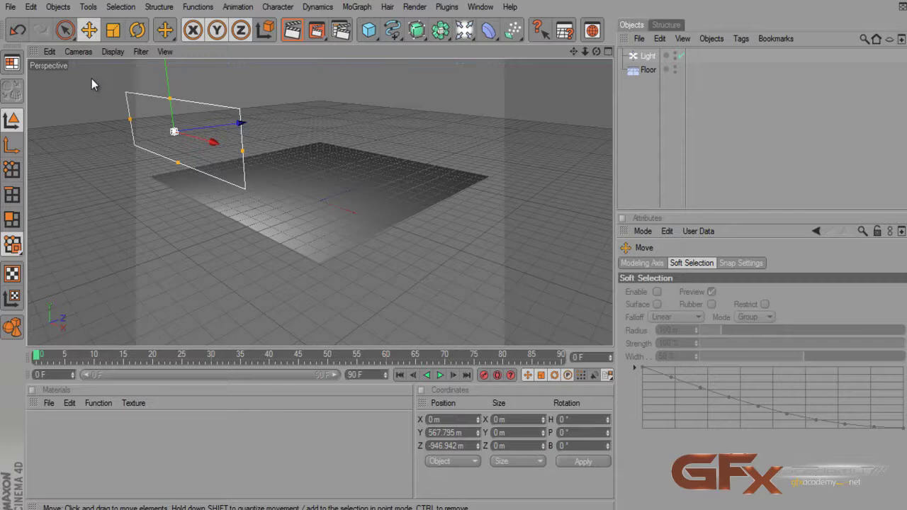
- Tilt the area light to a pitch of about -23.6°, enlarge its area and render the view
left_click(114, 31)
left_click(138, 30)
left_click_drag(135, 115, 165, 168)
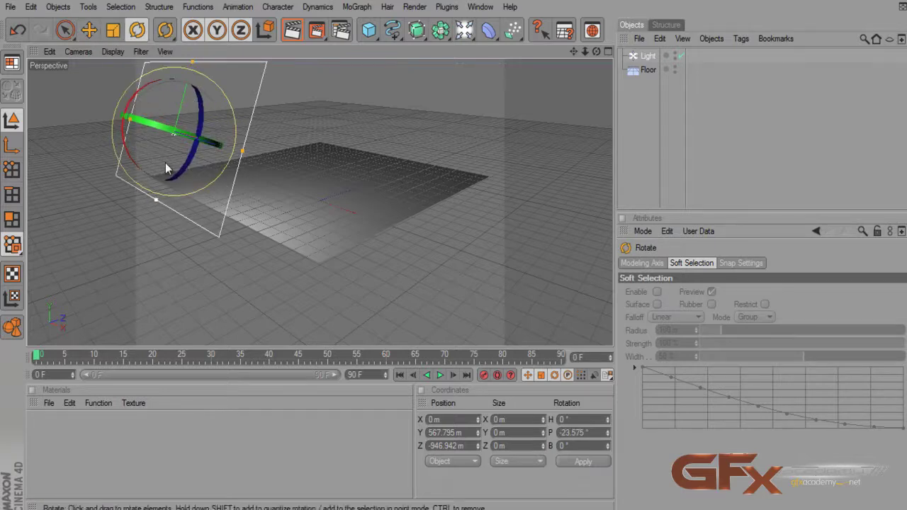
left_click_drag(243, 151, 491, 131)
scroll(496, 122, "down", 5)
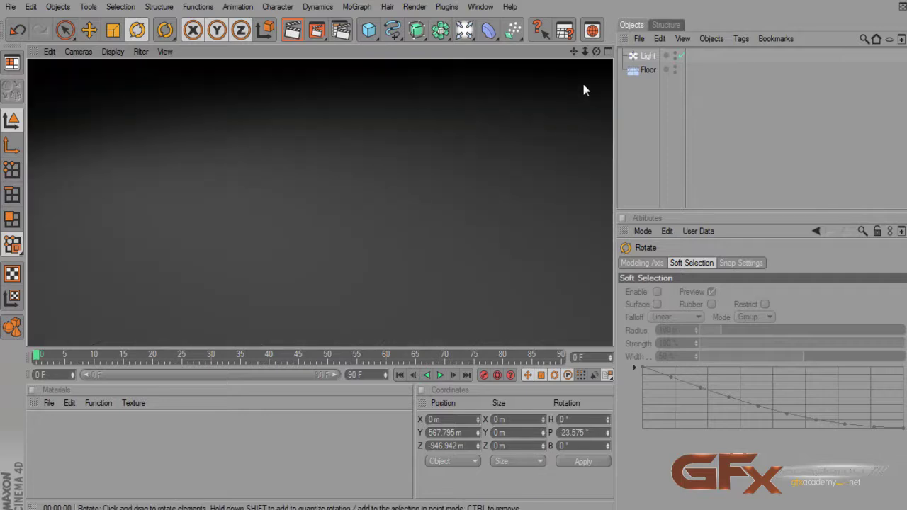
- Add a sphere about 387 m in diameter at about X -91 m, Y 278 m, and render the view
scroll(455, 257, "up", 5)
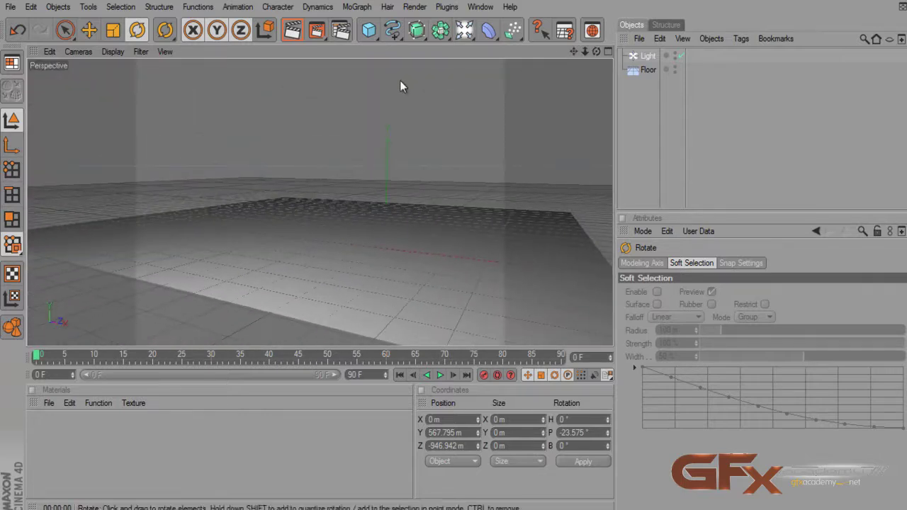
left_click_drag(368, 30, 477, 42)
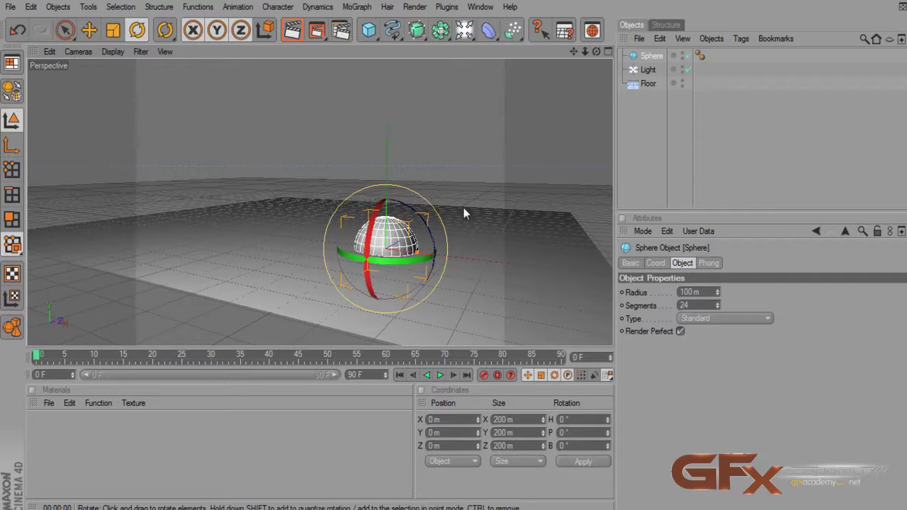
left_click(88, 30)
left_click_drag(383, 203, 386, 134)
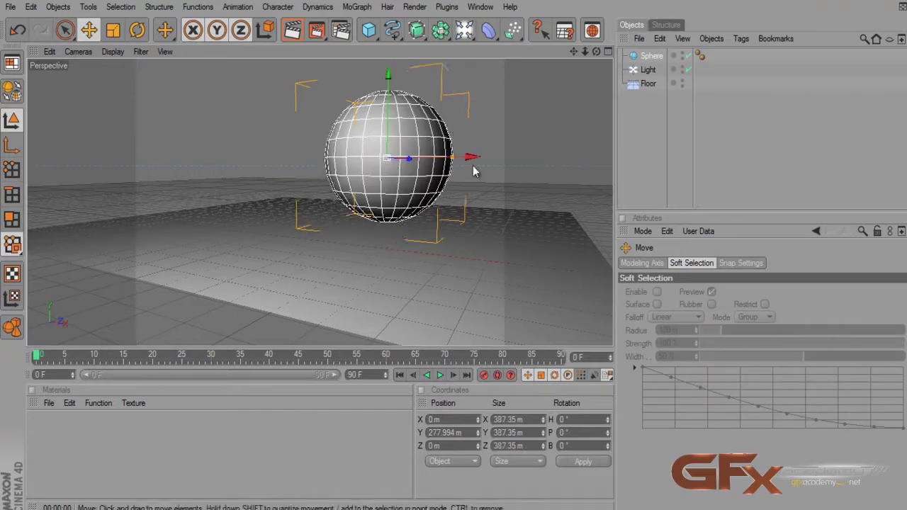
left_click_drag(450, 250, 425, 251)
left_click_drag(574, 55, 455, 250)
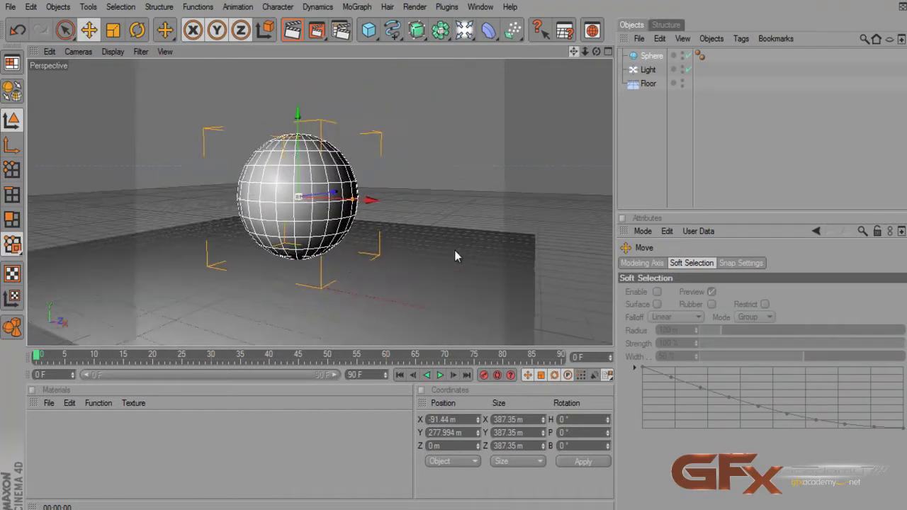
left_click(292, 29)
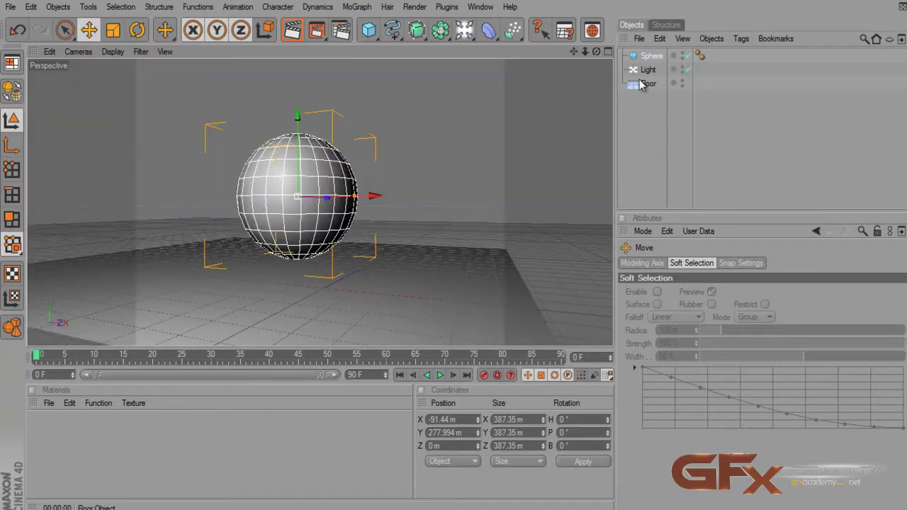
- Set the sphere's segments to 55, enlarge its radius to about 287 m and test-render the view
left_click(651, 56)
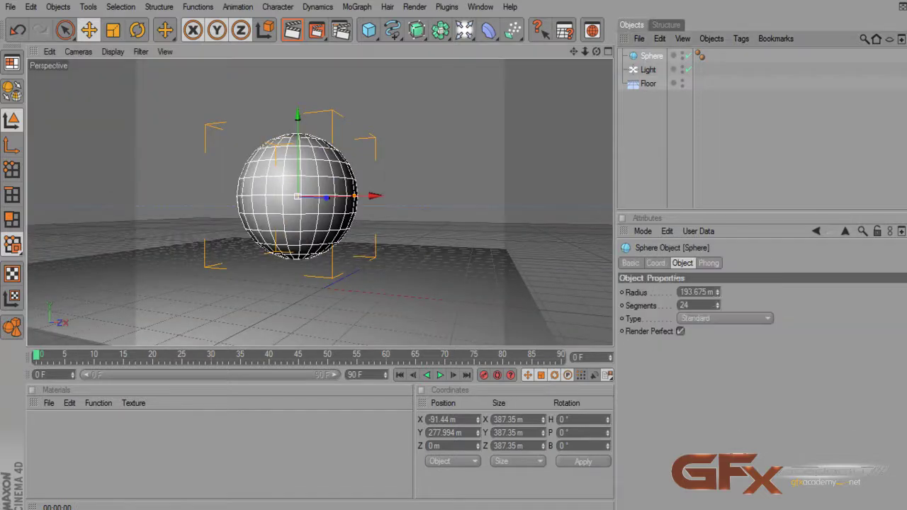
left_click_drag(718, 303, 719, 304)
left_click_drag(355, 196, 455, 251)
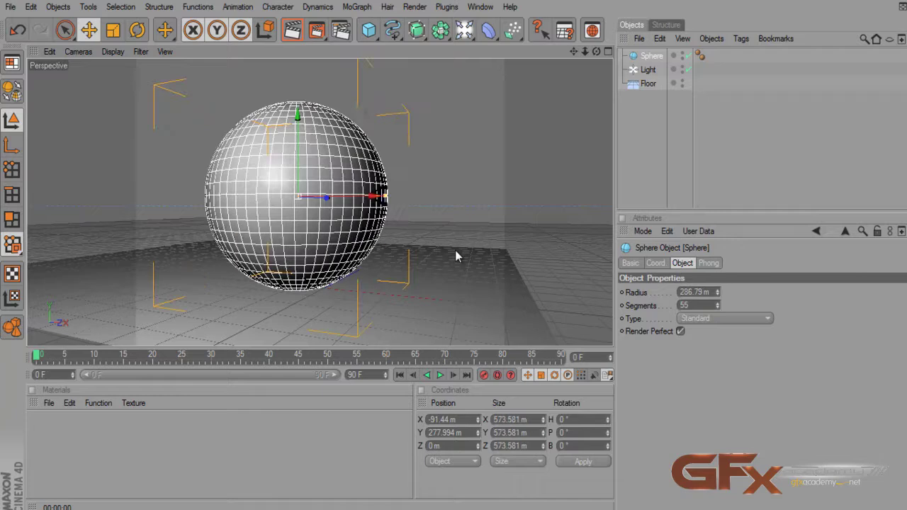
left_click(293, 30)
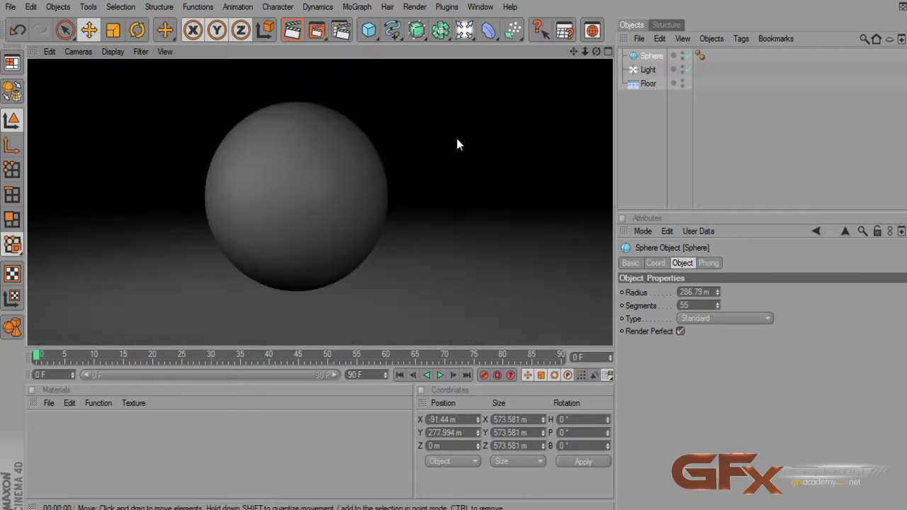
left_click(498, 189)
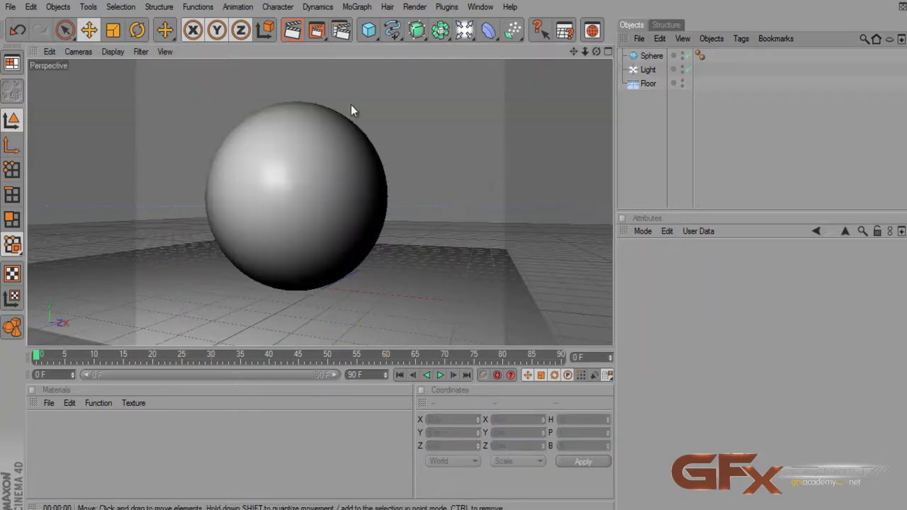
- Add an omni light at about X 833 m, Y 590 m, Z 415 m and render the view
left_click_drag(467, 31, 484, 44)
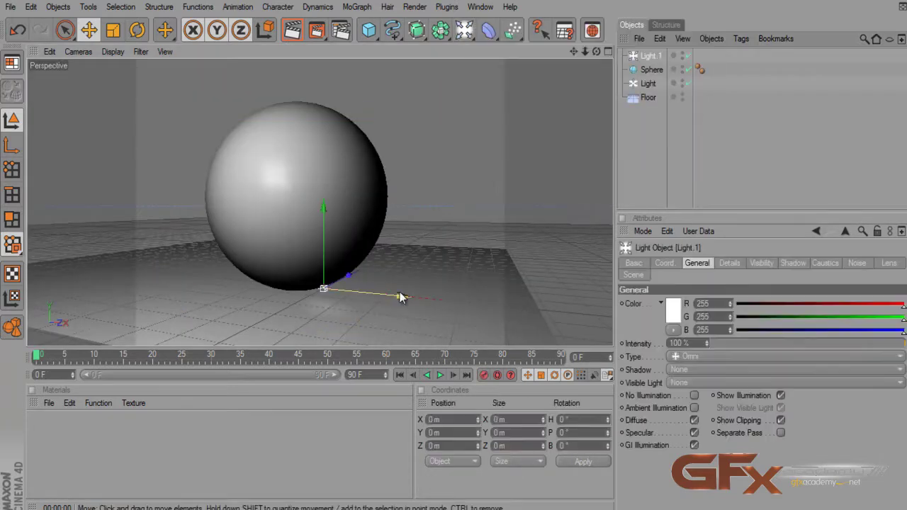
mouse_move(400, 297)
left_mouse_down()
mouse_move(470, 243)
mouse_move(455, 248)
mouse_move(470, 255)
mouse_move(458, 255)
mouse_move(512, 103)
left_mouse_up()
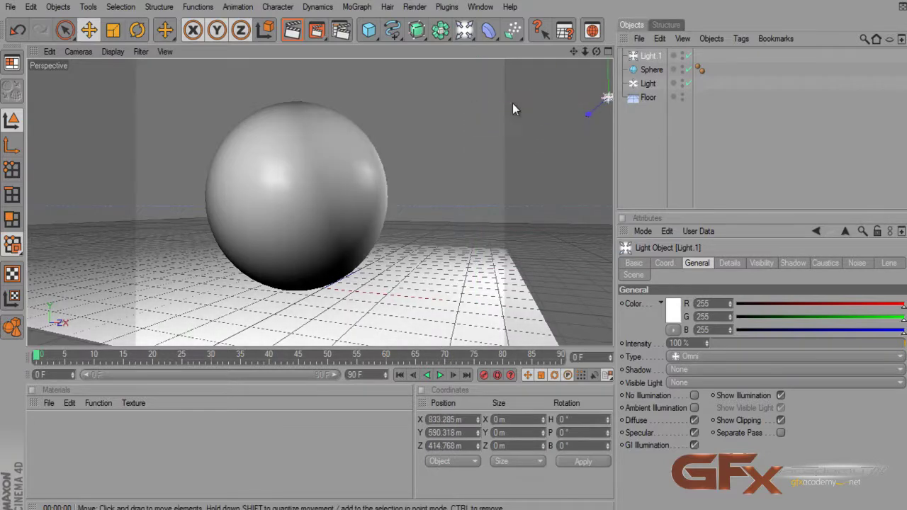
left_click(290, 31)
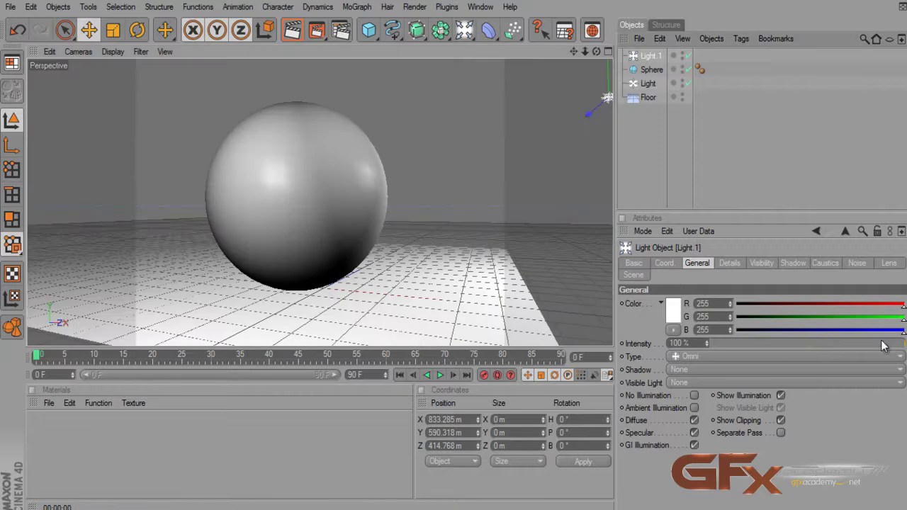
- Lower the omni light's intensity to 48%, render the view and deselect the light
left_click_drag(885, 344, 804, 344)
left_click(290, 31)
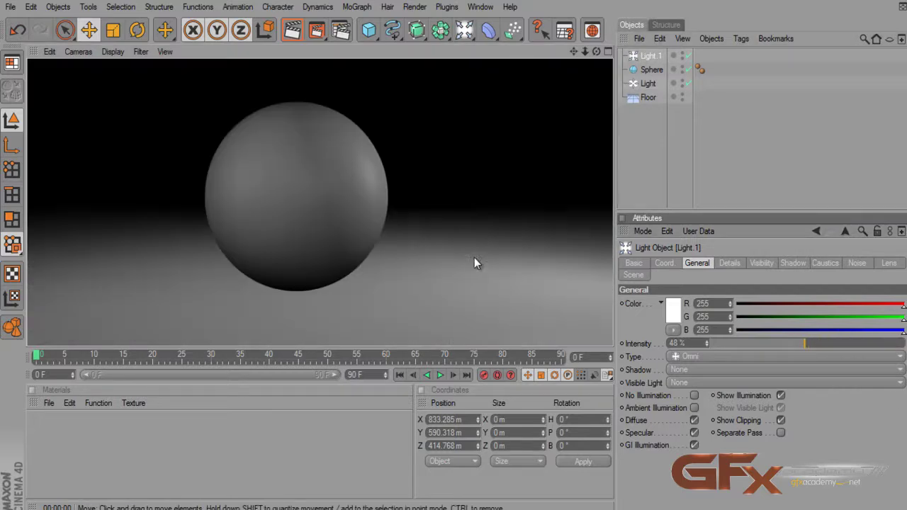
left_click(332, 412)
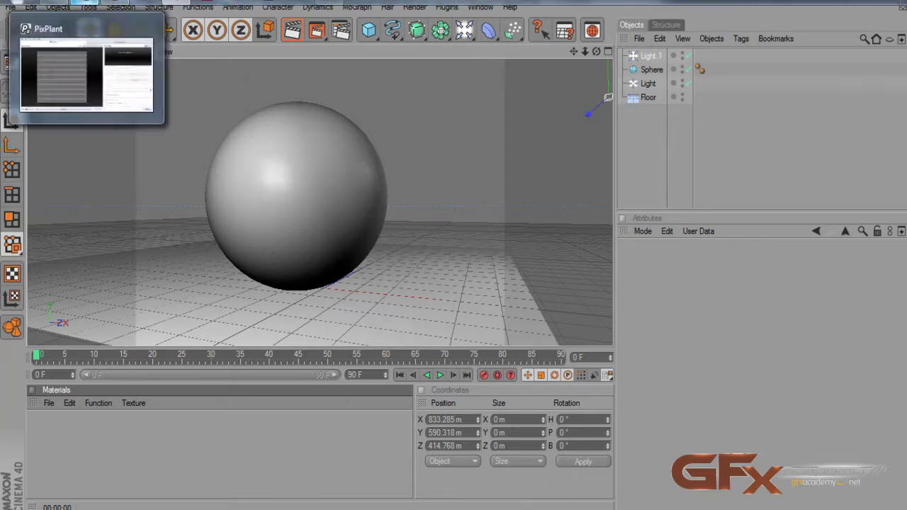
- Switch to PixPlant, maximize its window and open the choices for adding a seed image
left_click(85, 2)
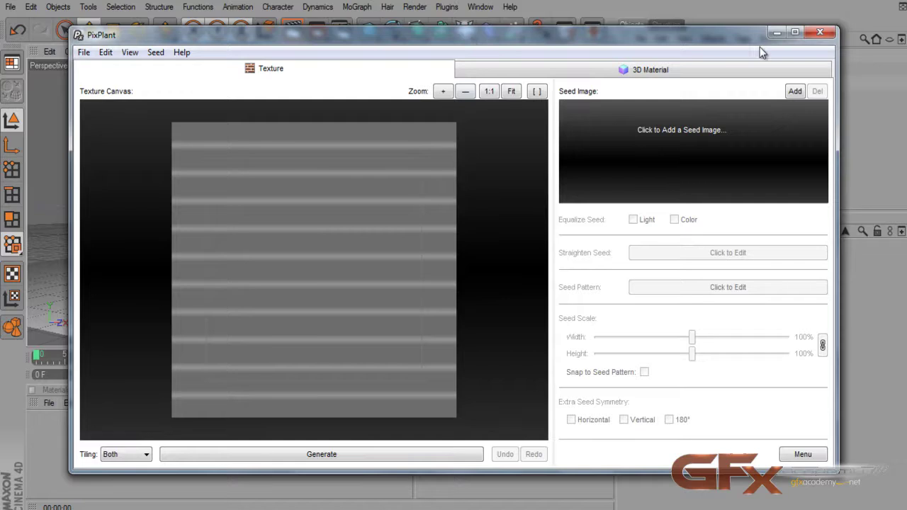
left_click(796, 33)
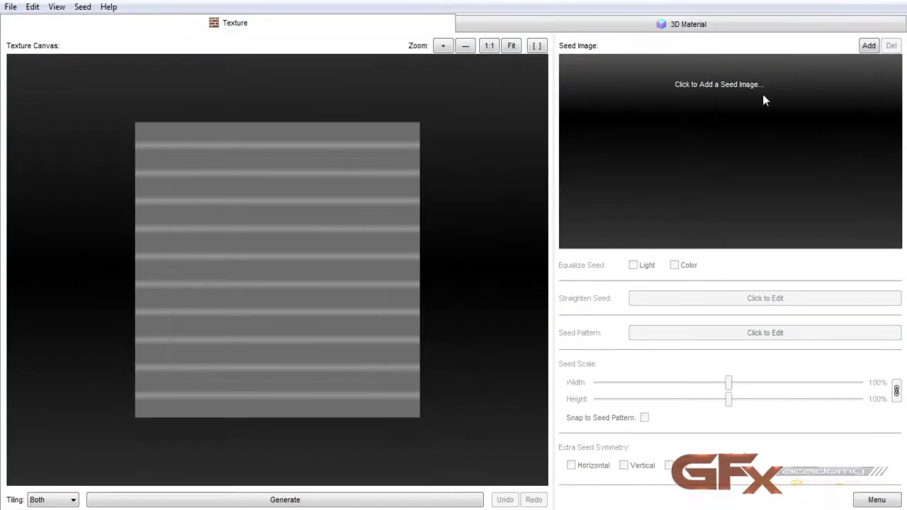
left_click(707, 83)
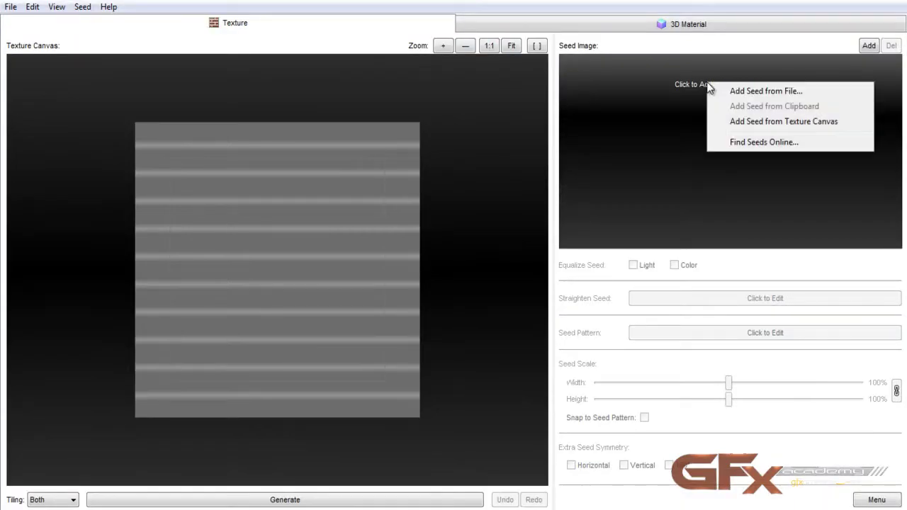
- Start loading a texture from file and browse to the GFX folder on the Elements (N:) drive
left_click(11, 7)
left_click(21, 37)
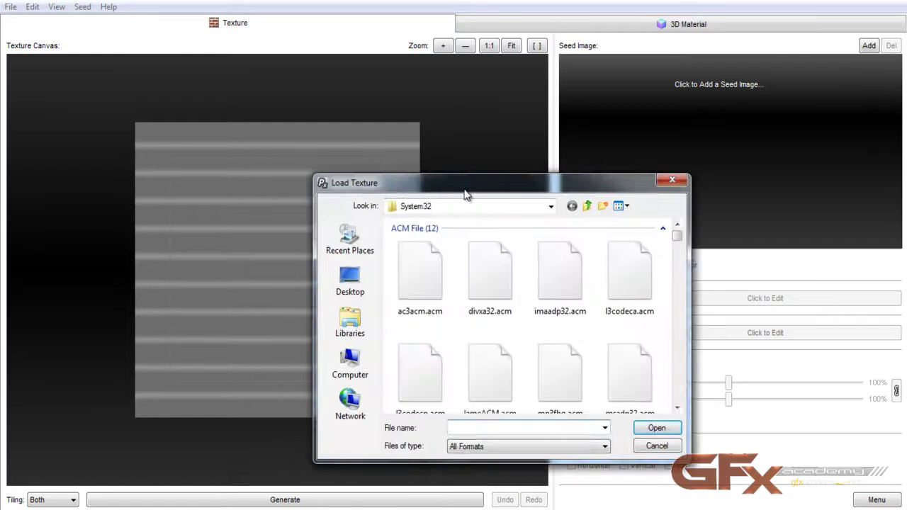
left_click_drag(461, 182, 374, 92)
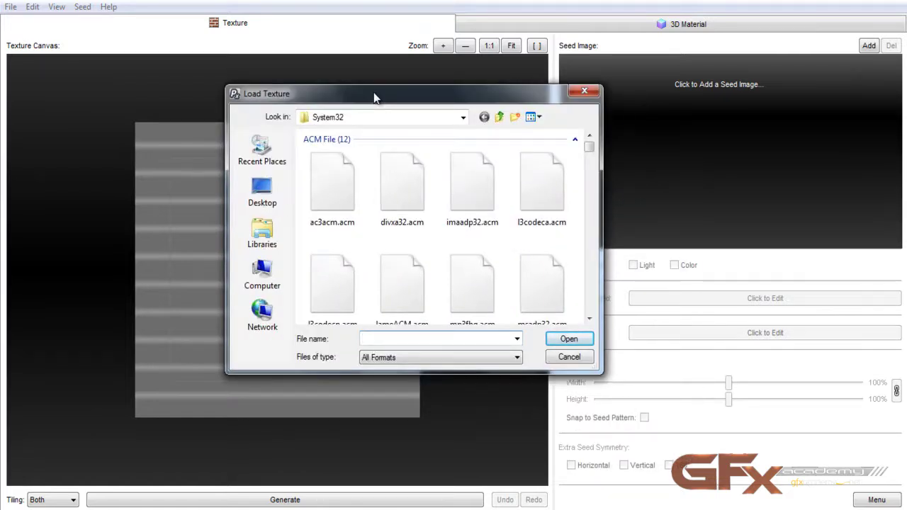
left_click(261, 278)
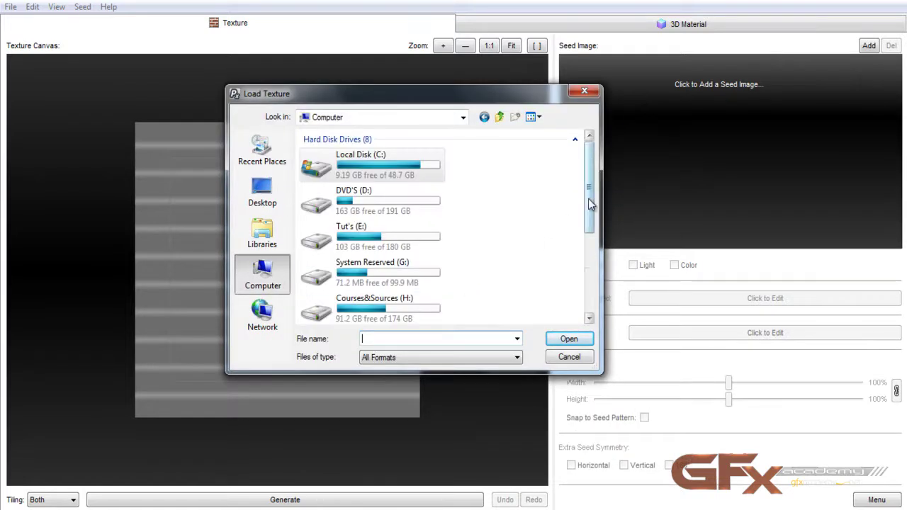
left_click_drag(592, 204, 585, 279)
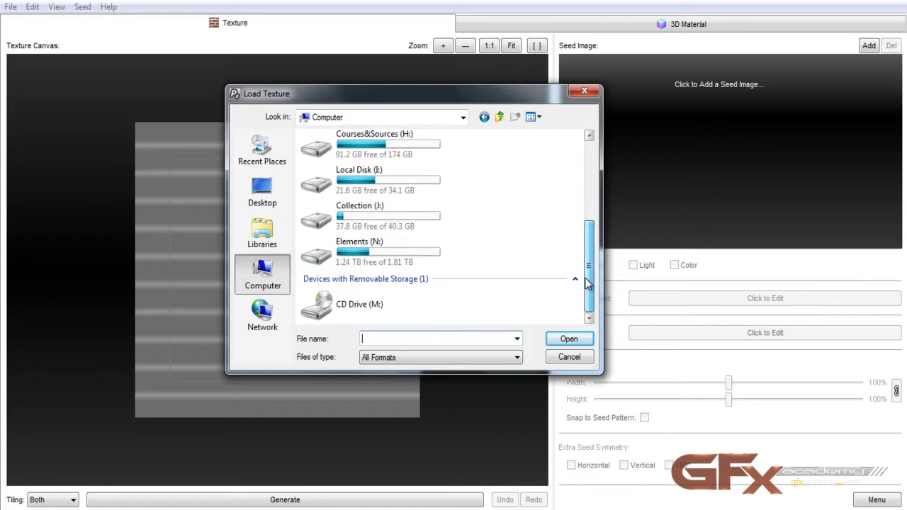
double_click(394, 250)
left_click_drag(579, 196, 588, 266)
double_click(357, 227)
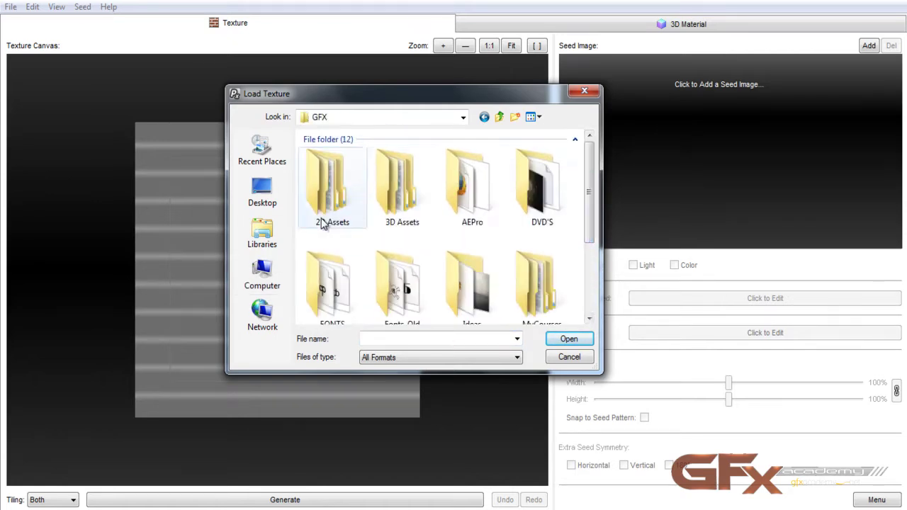
- Browse through 2D Assets, Textures and 3DTotal Total Textures 1-16 to the Total Textures V01 - General Textures folder
double_click(402, 185)
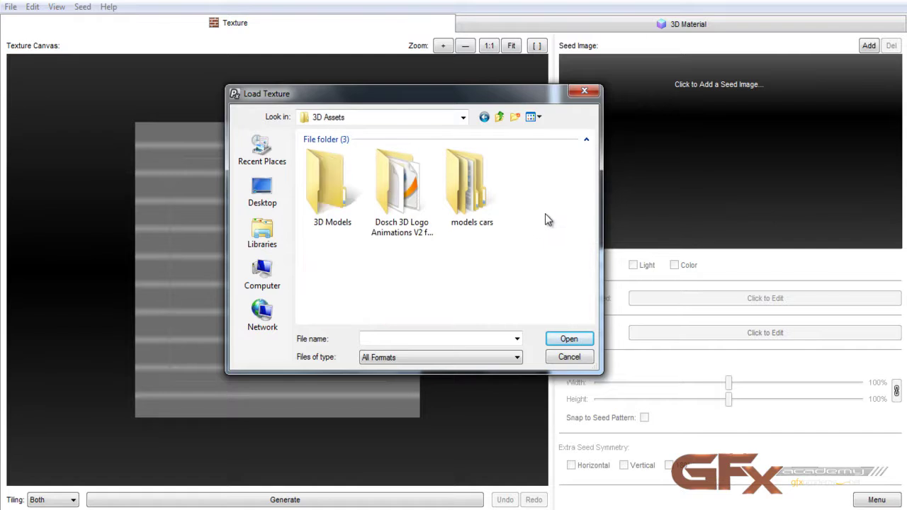
left_click(484, 117)
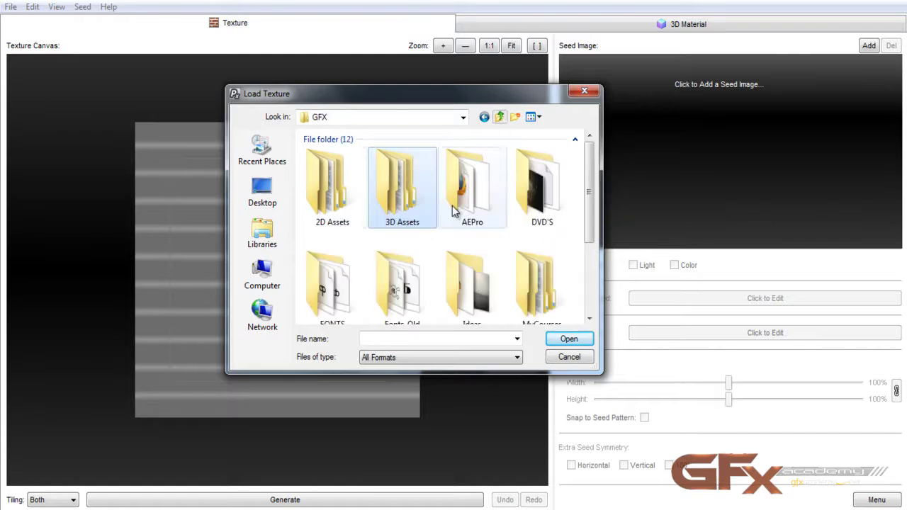
double_click(327, 186)
left_click_drag(591, 189, 593, 214)
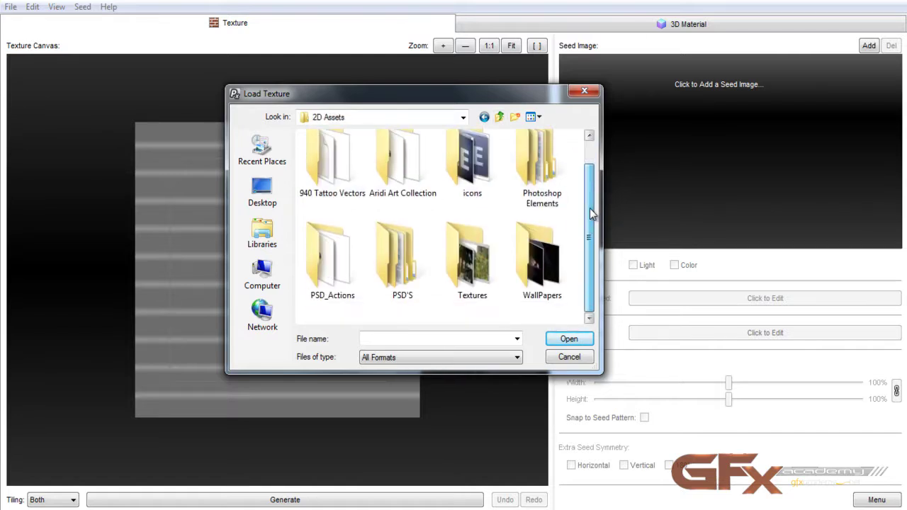
double_click(472, 259)
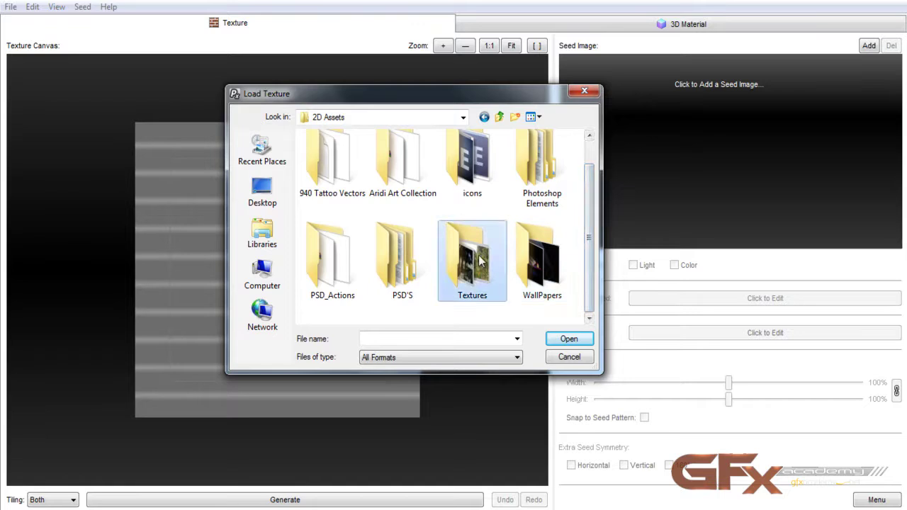
double_click(397, 202)
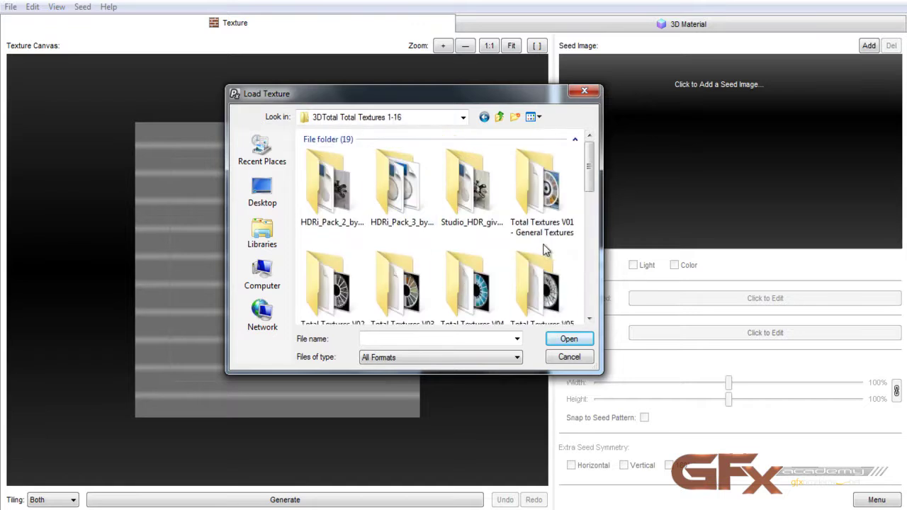
double_click(560, 202)
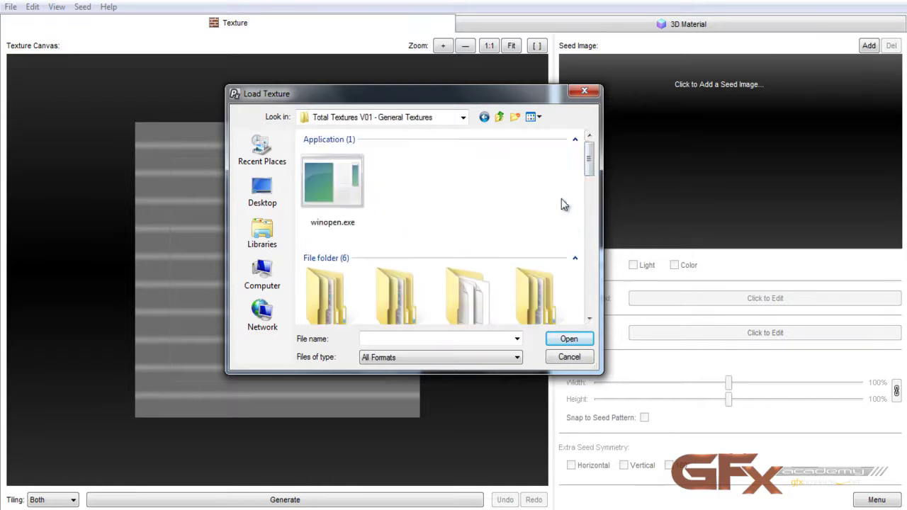
- Go into the maps folder, its thum_sm subfolder and the stone folder inside it
left_click_drag(595, 166, 594, 188)
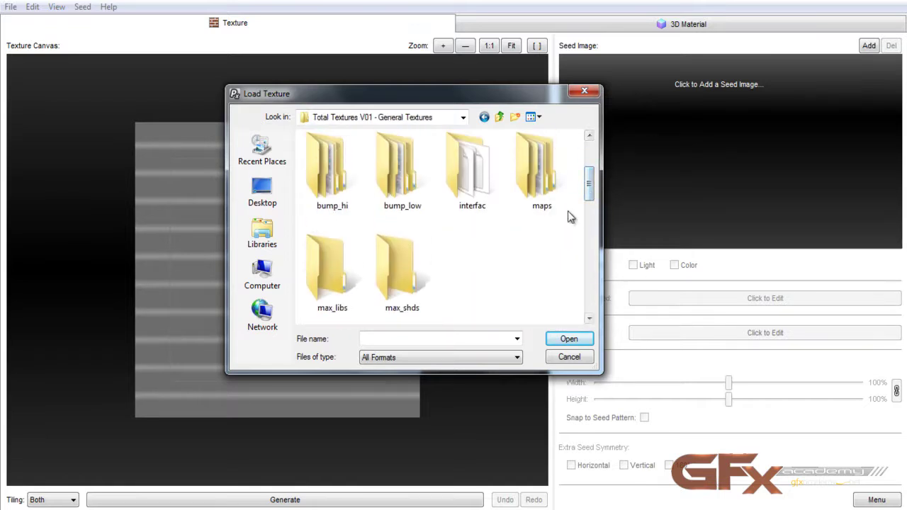
double_click(542, 173)
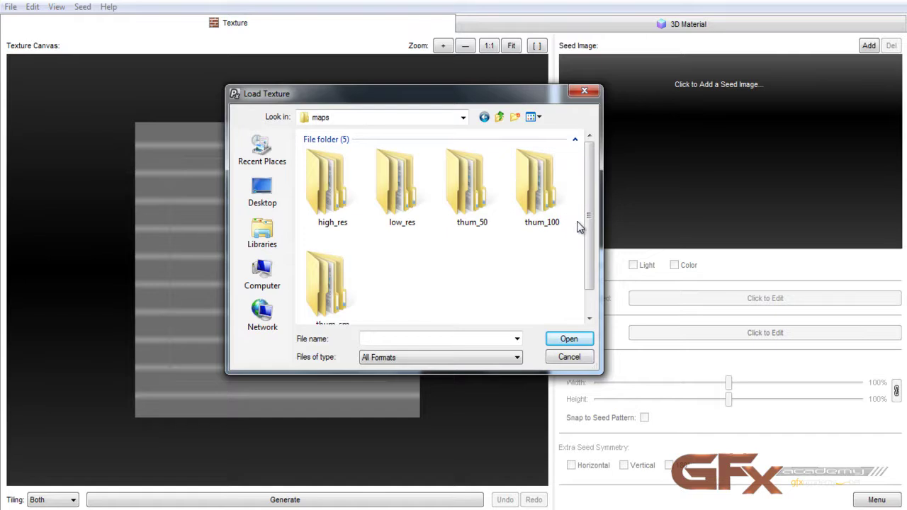
scroll(592, 225, "down", 1)
double_click(340, 284)
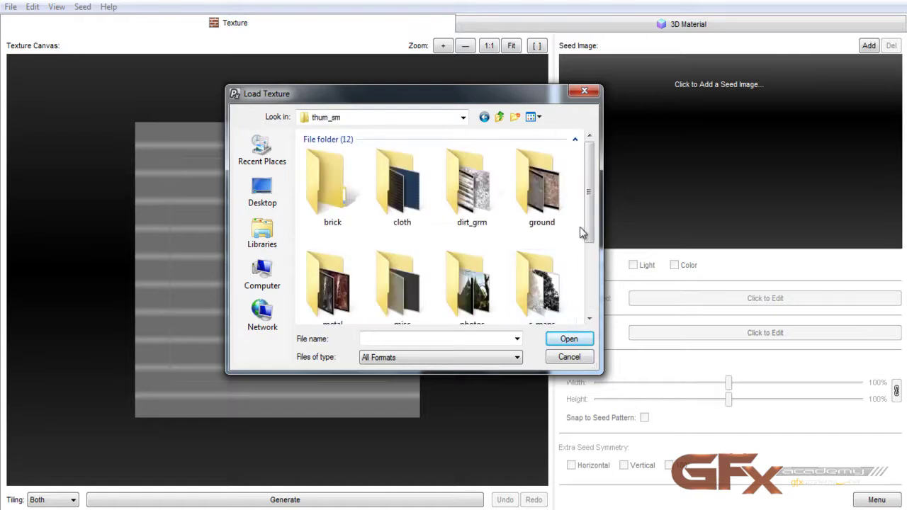
left_click_drag(592, 219, 589, 298)
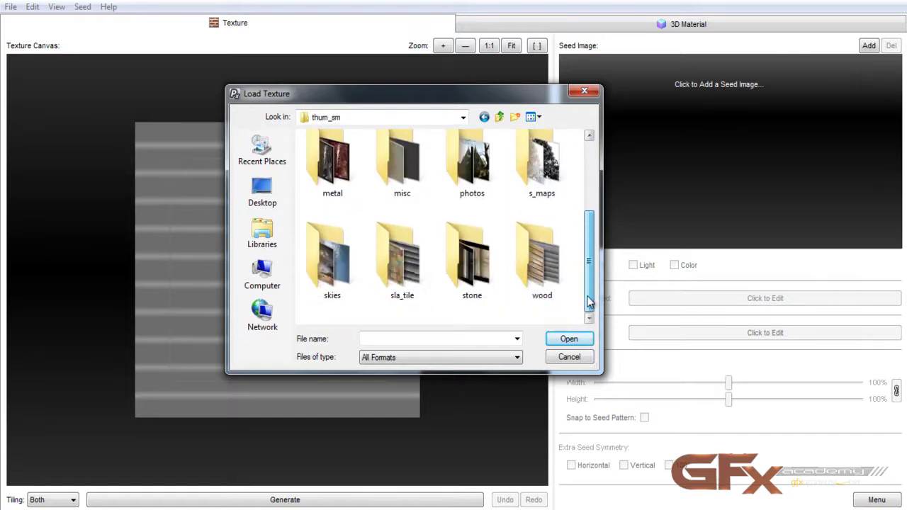
double_click(479, 301)
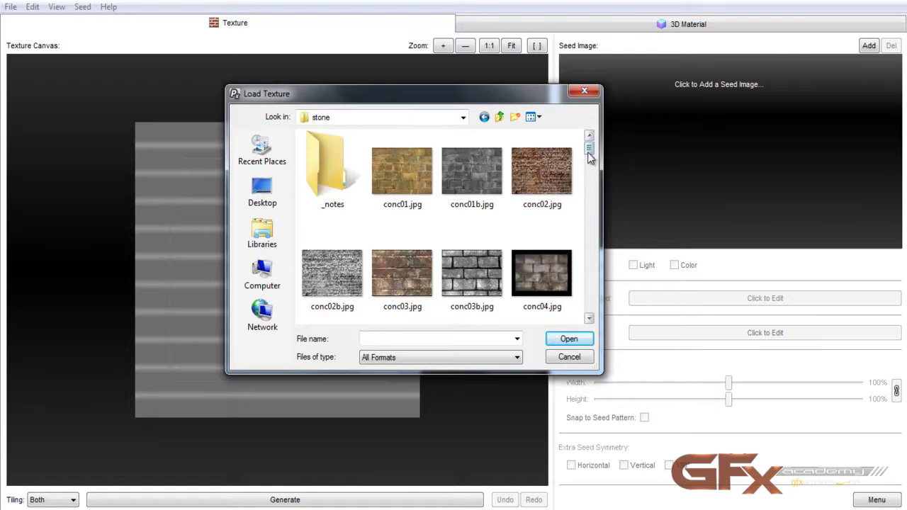
- Enlarge the file browser and its thumbnails, and load pebbl02.jpg from the stone folder as the canvas texture
scroll(591, 157, "down", 2)
left_click_drag(431, 102, 236, 52)
left_click_drag(407, 320, 856, 472)
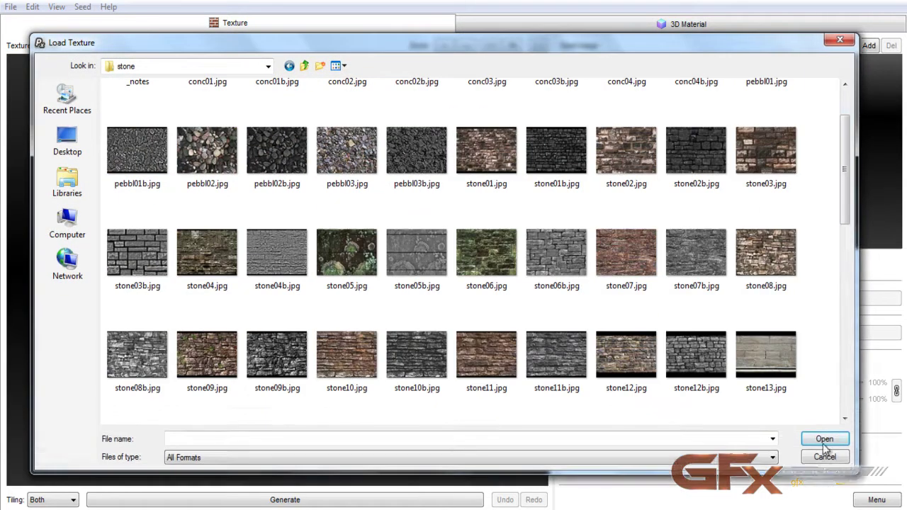
scroll(845, 170, "down", 1)
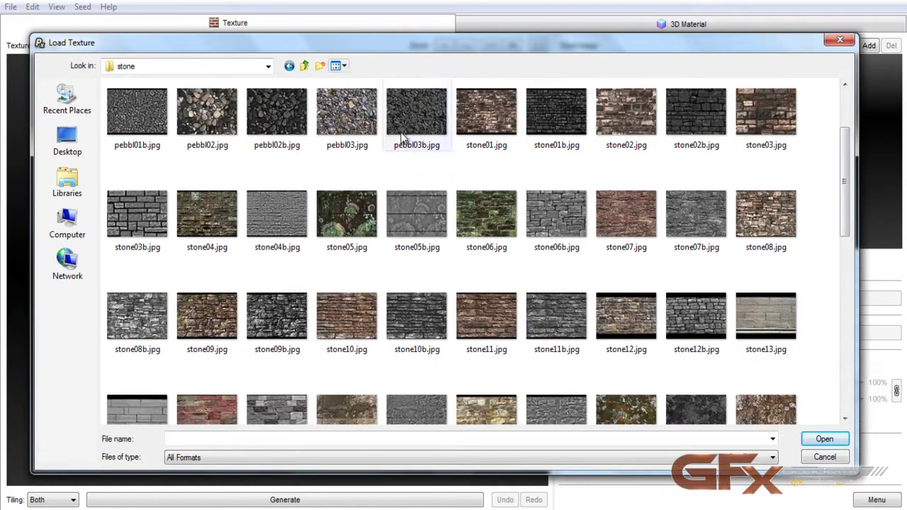
scroll(455, 181, "up", 3, "ctrl")
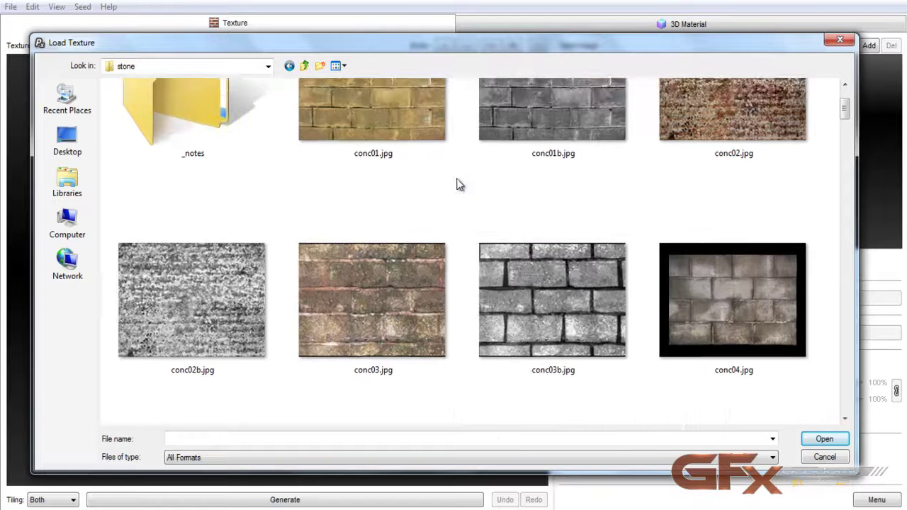
left_click(851, 147)
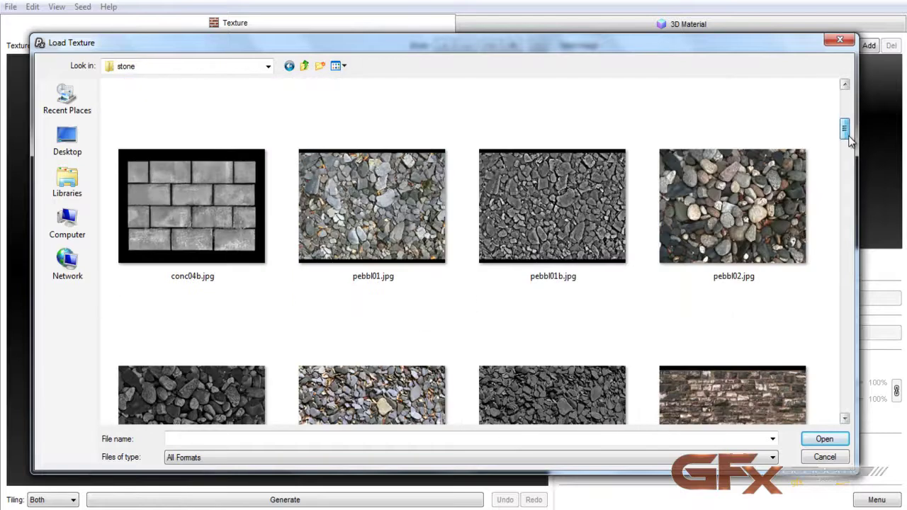
left_click(741, 223)
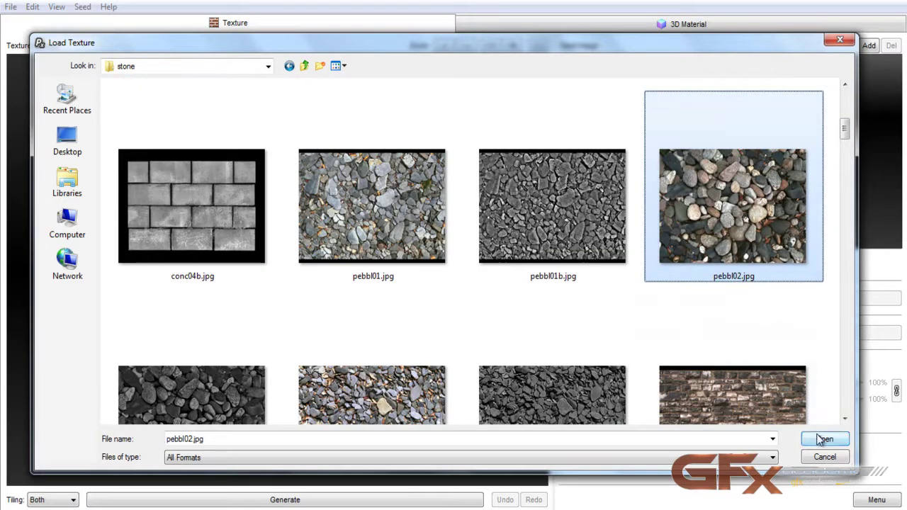
left_click(823, 439)
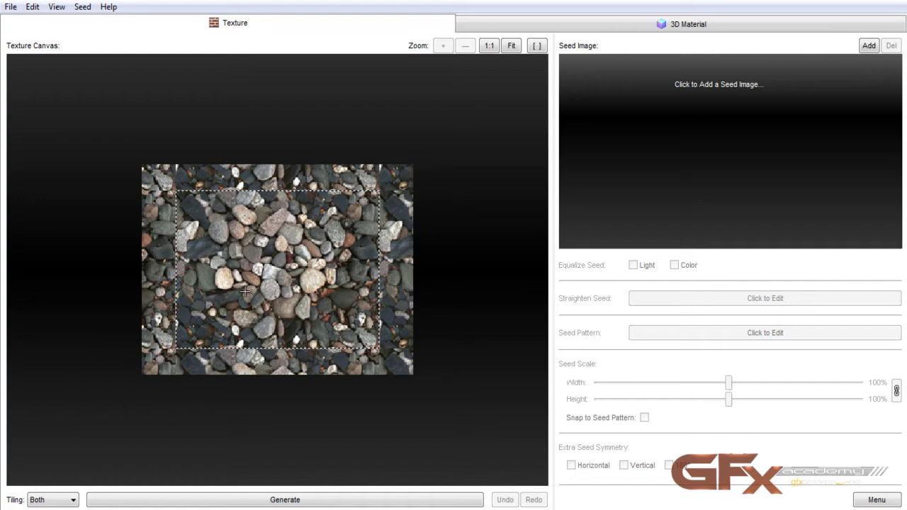
- Preview the pebble texture tiled across the full screen and return to the canvas
left_click(536, 47)
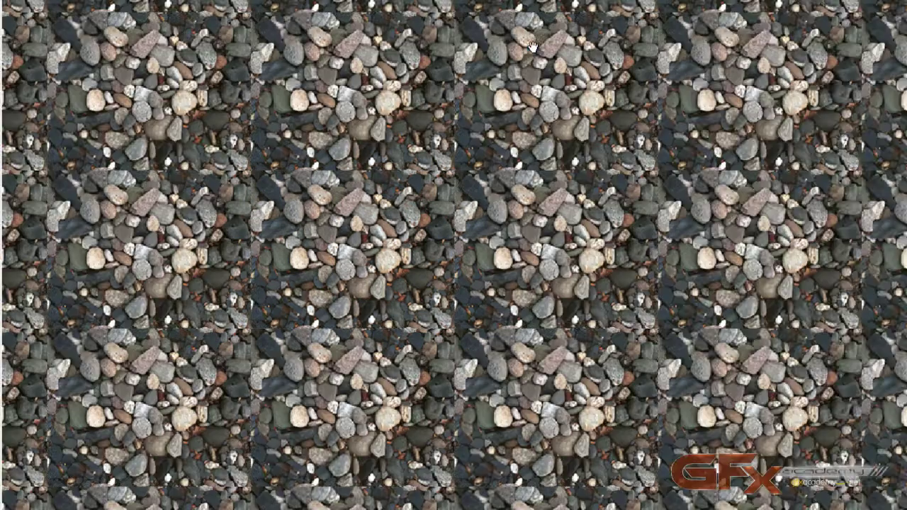
left_click(507, 133)
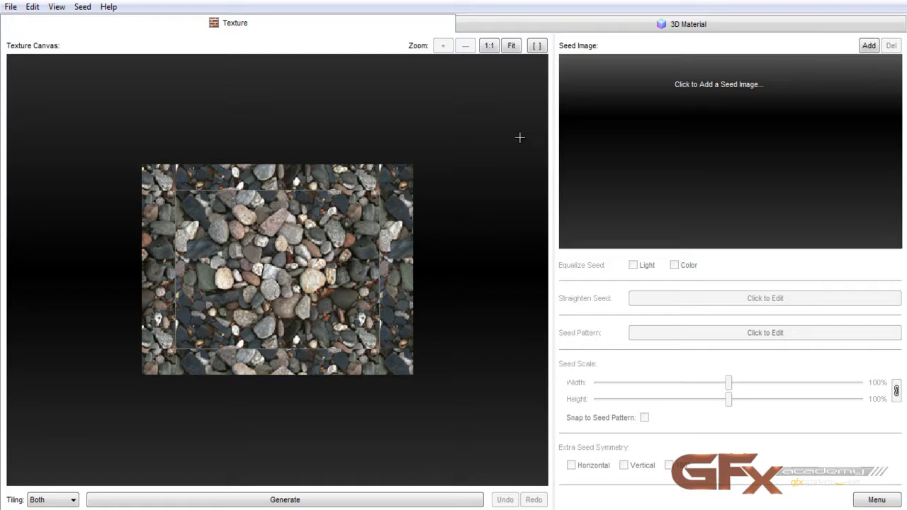
- Open the 3D material view, spin the preview sphere and compare it with and without the diffuse map
left_click(646, 27)
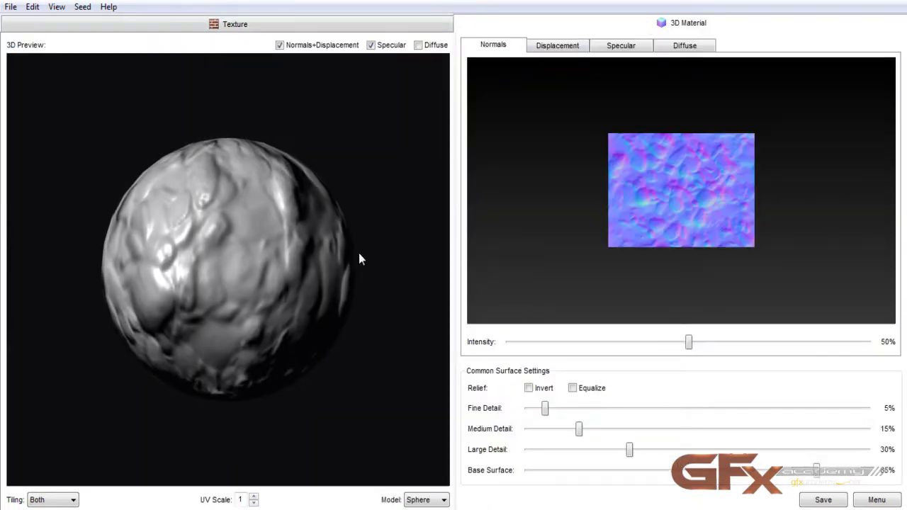
left_click_drag(199, 266, 458, 289)
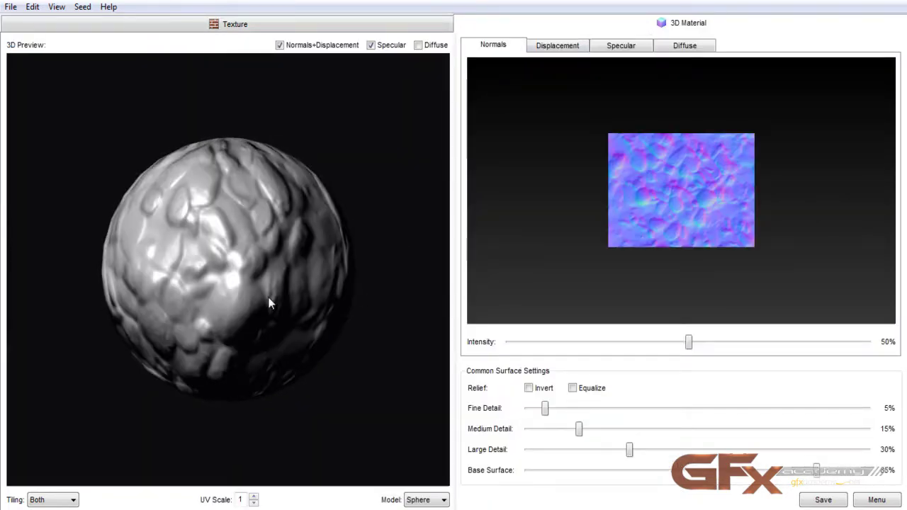
left_click_drag(270, 304, 125, 287)
left_click(419, 45)
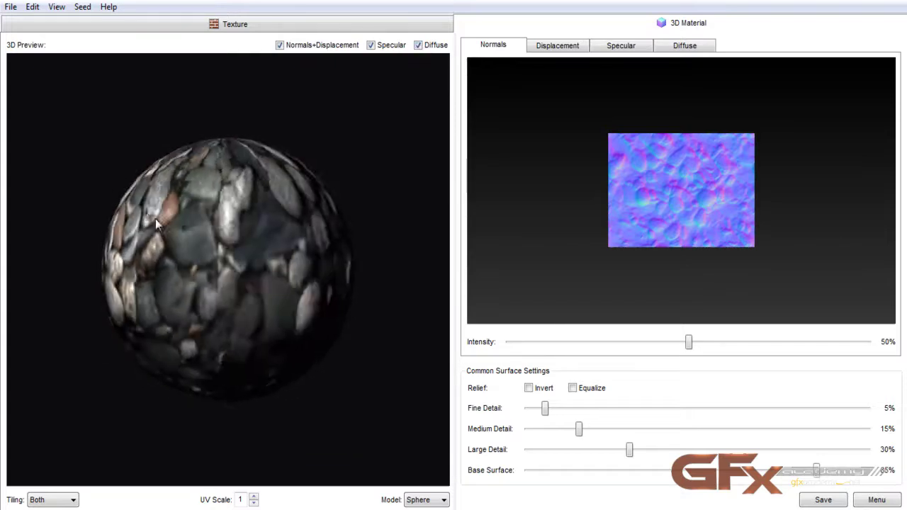
left_click(419, 45)
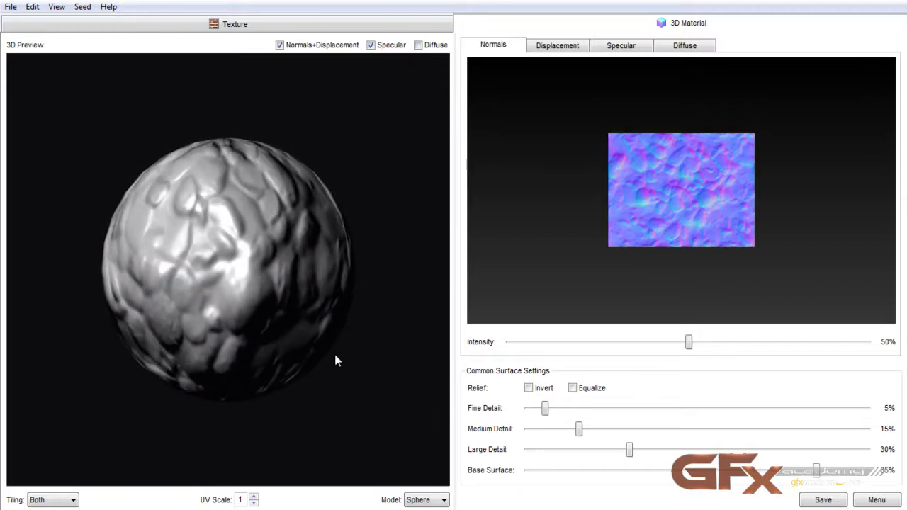
- Preview the pebble material on the cylinder and cube models and return to the sphere
left_click(422, 500)
left_click(420, 477)
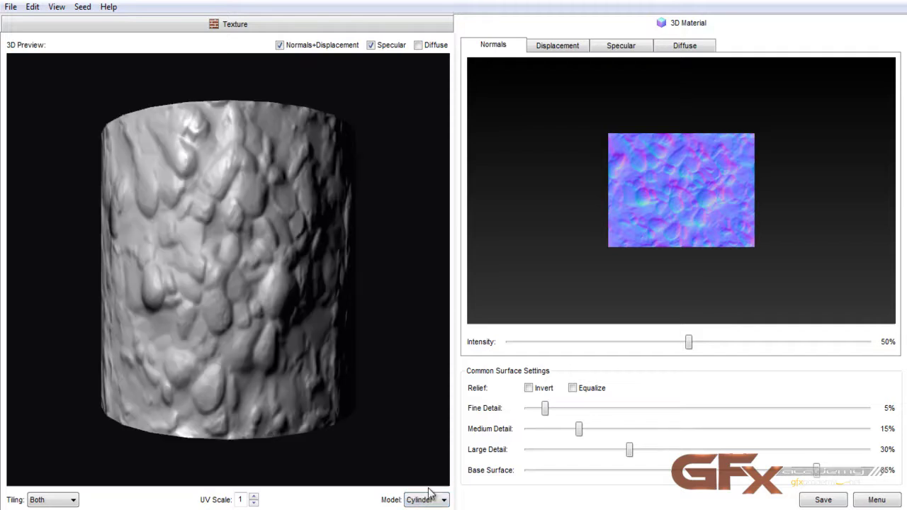
left_click(423, 488)
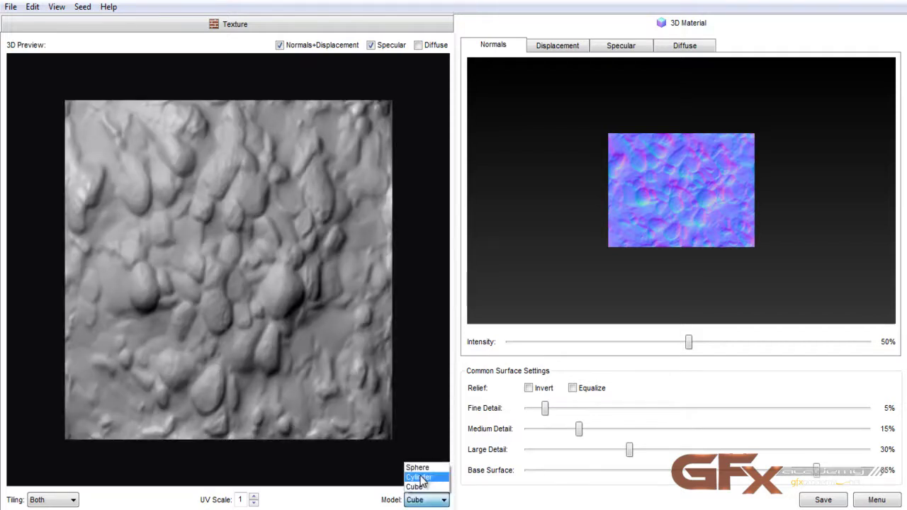
left_click(417, 468)
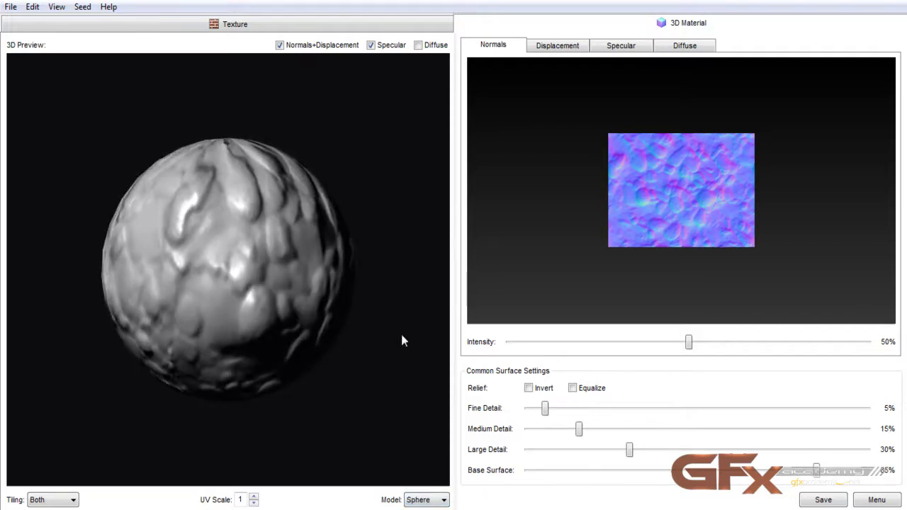
- Set the normal map intensity to 86% and equalize the relief, after briefly testing the inverted relief
left_click_drag(688, 344, 820, 352)
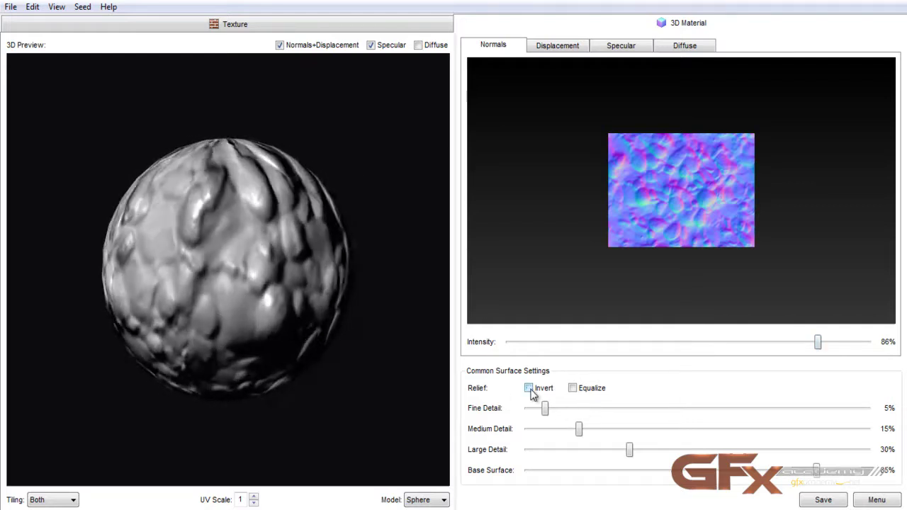
left_click(532, 394)
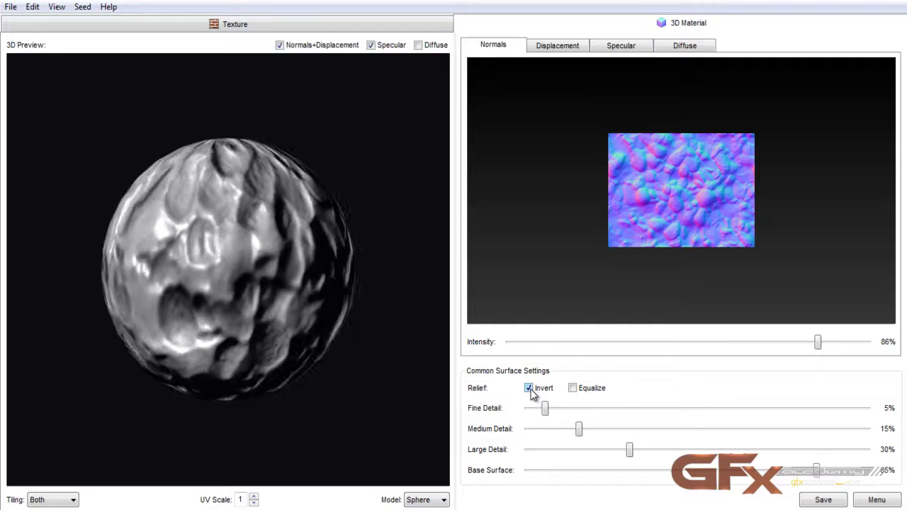
left_click(532, 394)
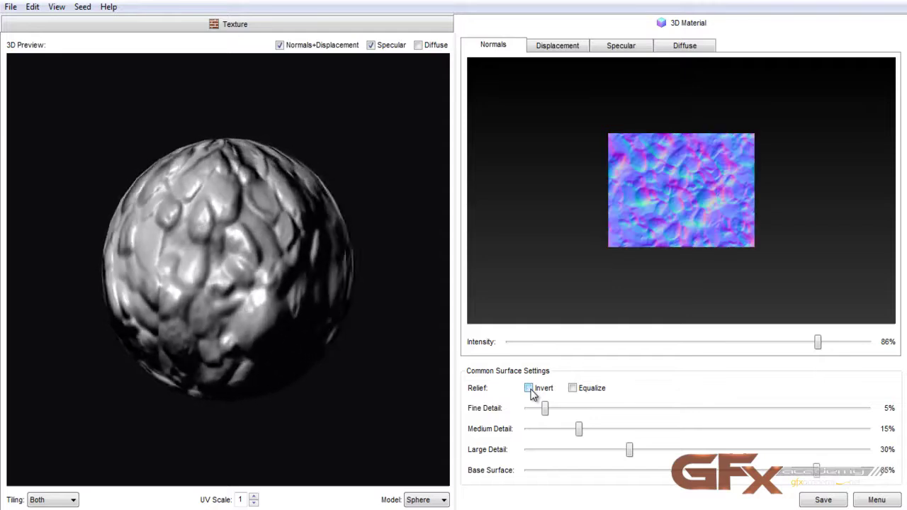
left_click(573, 389)
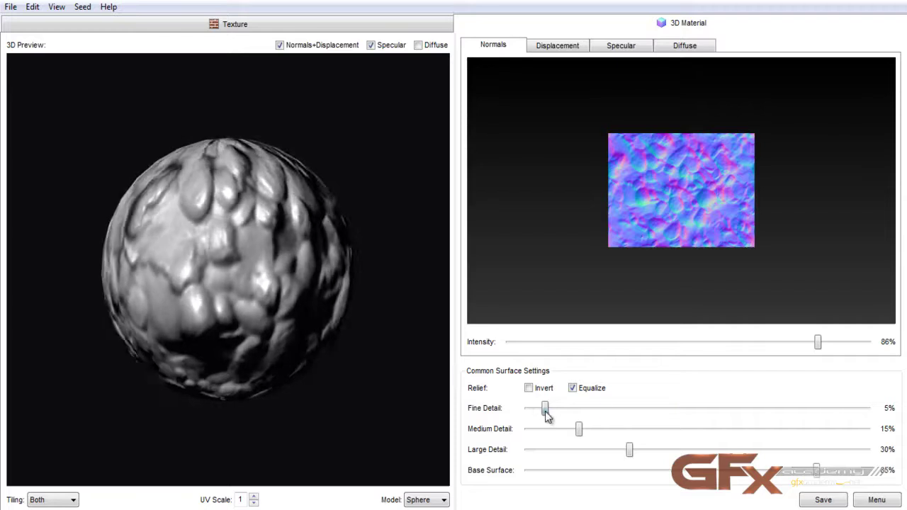
- Set the pebble surface's fine detail to 100%, medium detail to 49% and large detail to 96%, and show the diffuse map on the sphere
left_click_drag(546, 411, 887, 421)
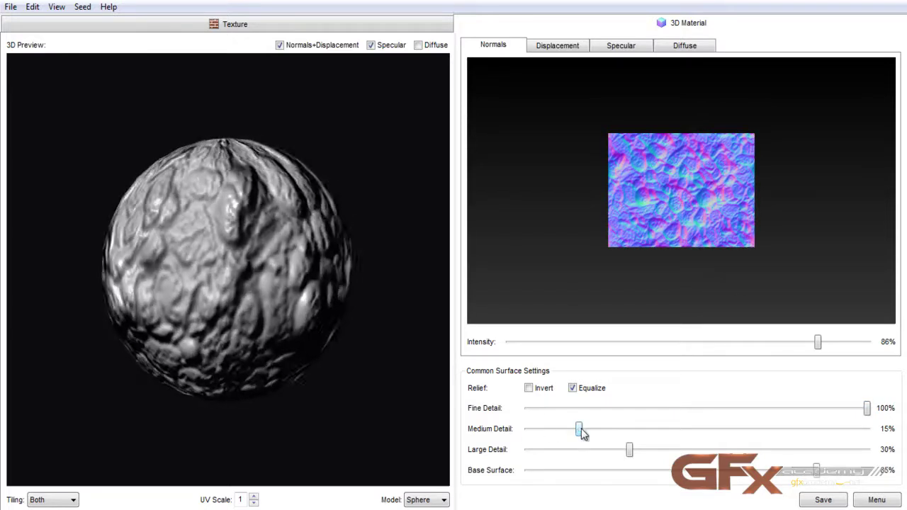
left_click_drag(580, 430, 697, 432)
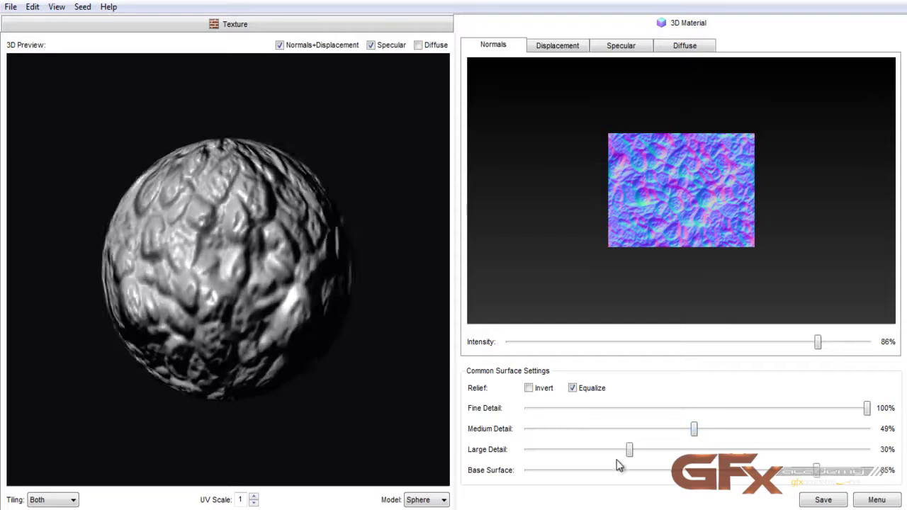
left_click_drag(631, 453, 853, 459)
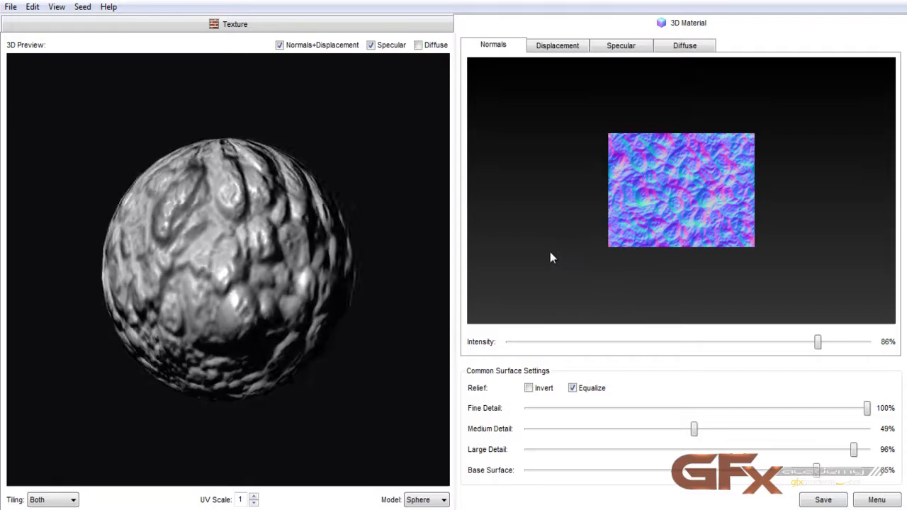
left_click(419, 45)
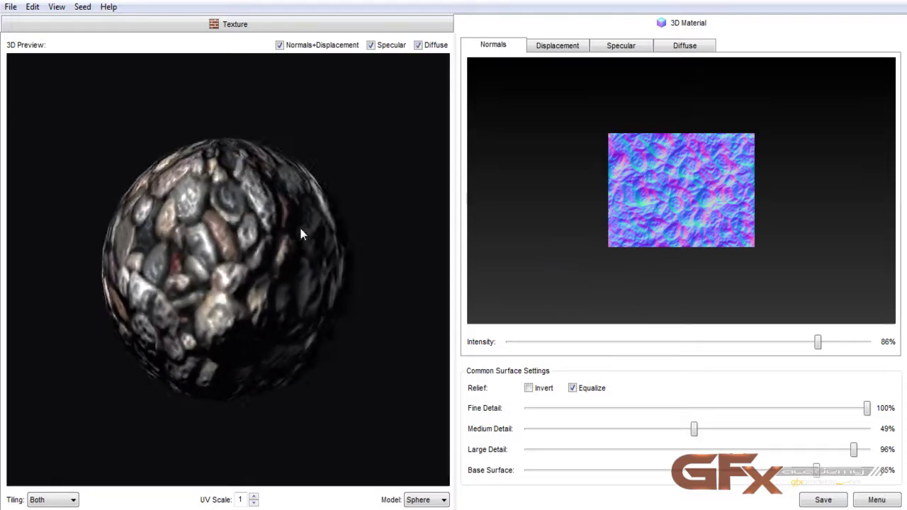
- Load a stone wall texture in place of the pebbles without saving the 3D maps, and preview it as a 3D material
left_click(228, 24)
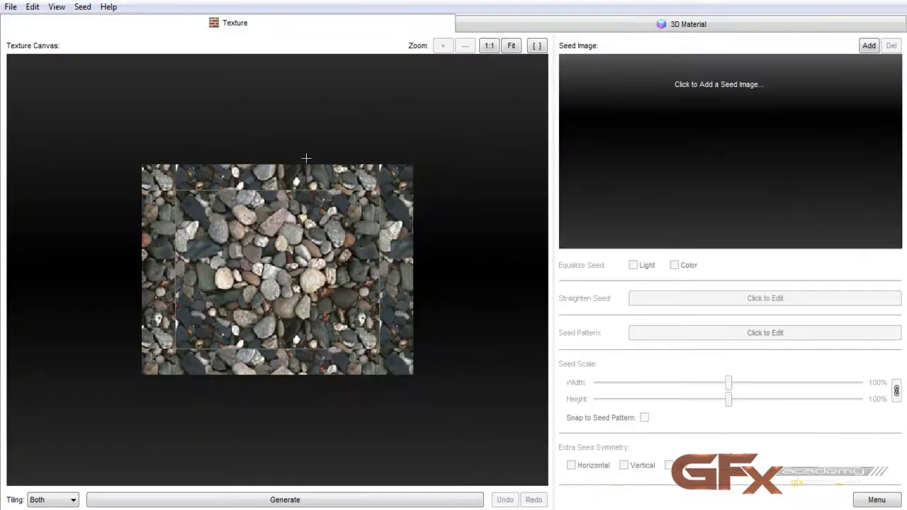
left_click(9, 12)
left_click(32, 35)
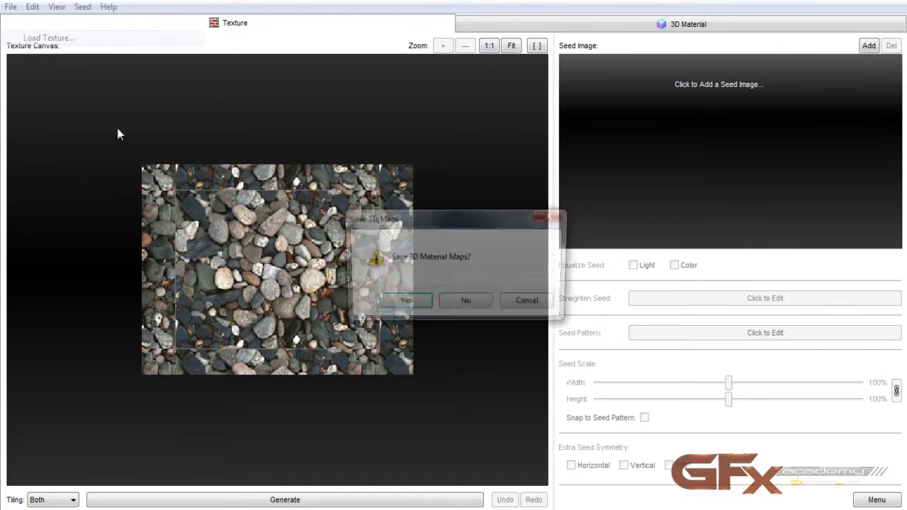
left_click(464, 303)
left_click_drag(850, 101, 846, 231)
left_click(718, 316)
left_click(822, 440)
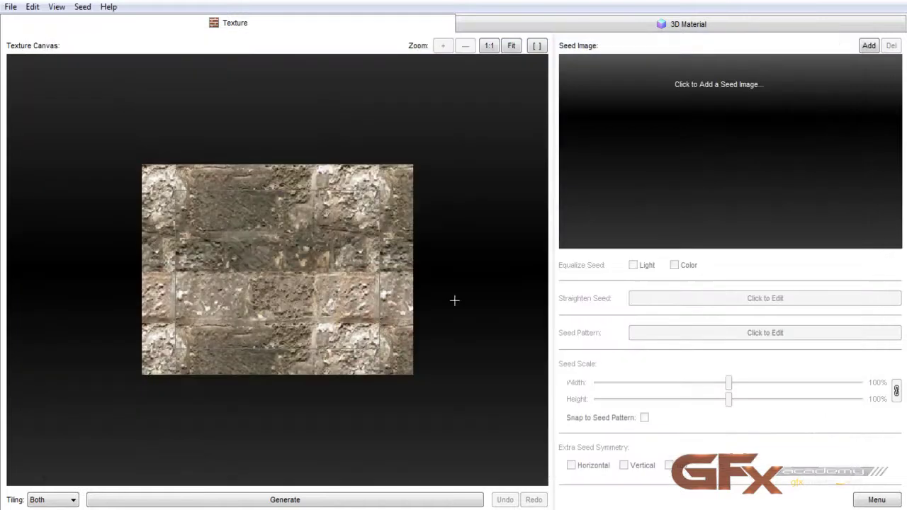
left_click(617, 24)
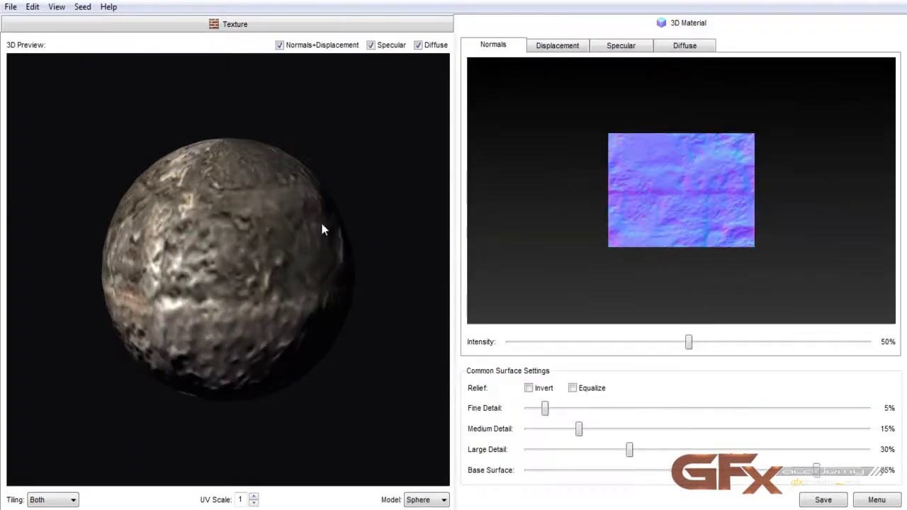
- Load the pebbl03b.jpg texture from the stone folder and show it in the 3D material view
left_click(179, 26)
left_click(11, 7)
left_click(39, 36)
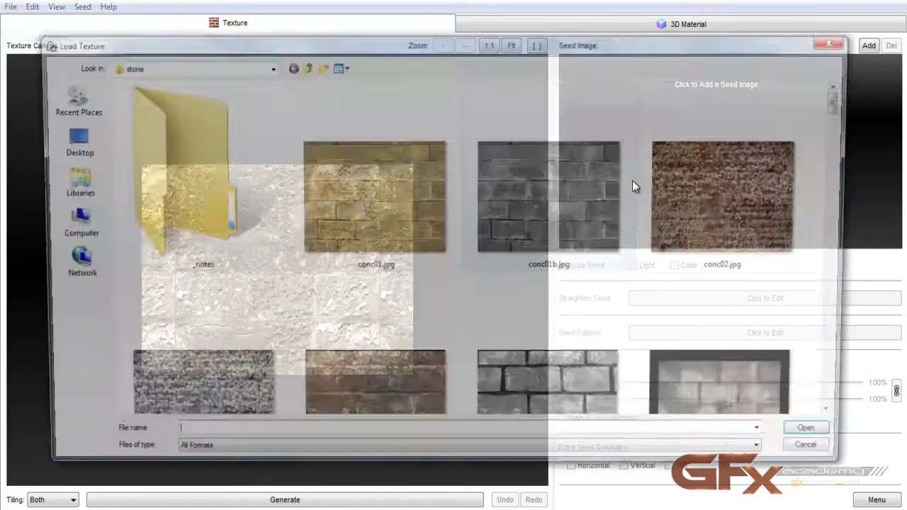
left_click_drag(846, 106, 846, 128)
left_click(519, 203)
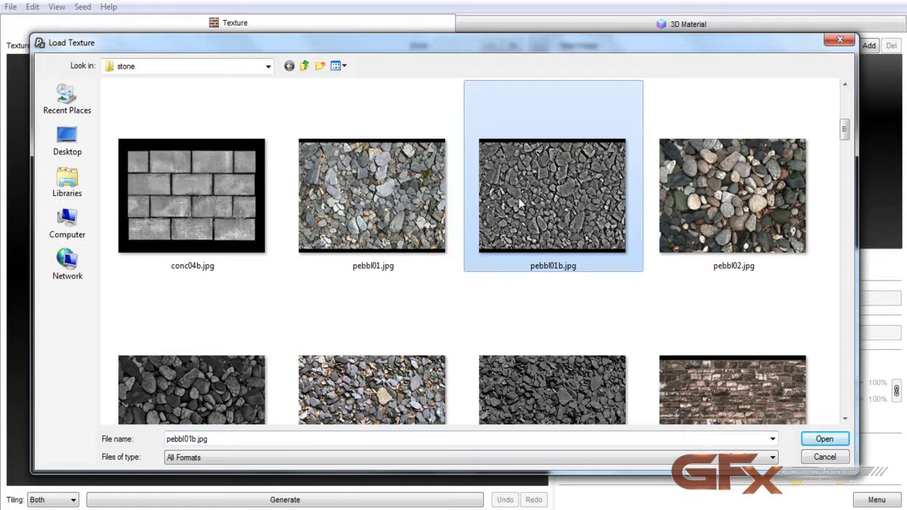
key("Down")
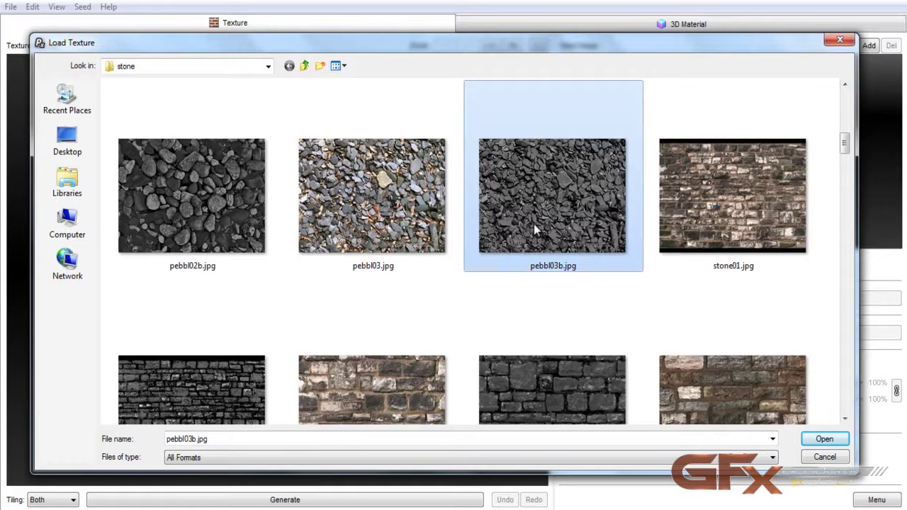
scroll(539, 269, "down", 1)
scroll(544, 216, "up", 1)
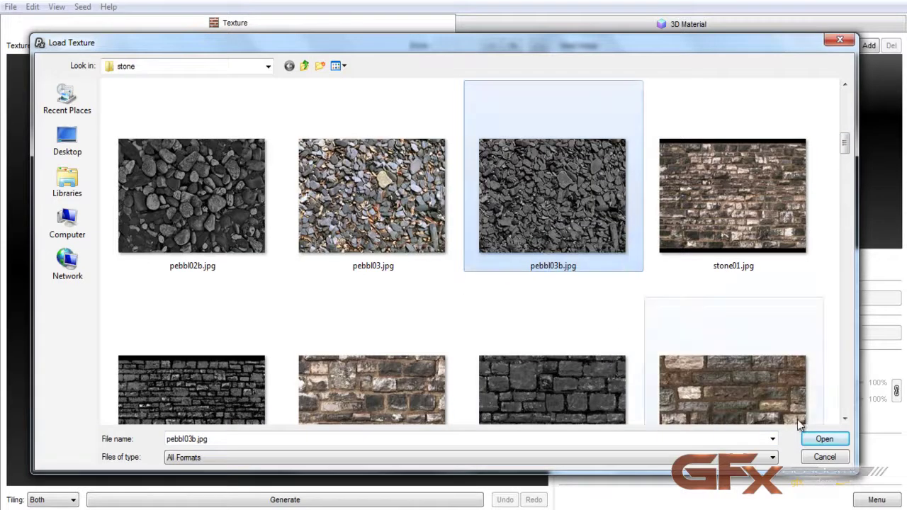
left_click(824, 439)
left_click(584, 27)
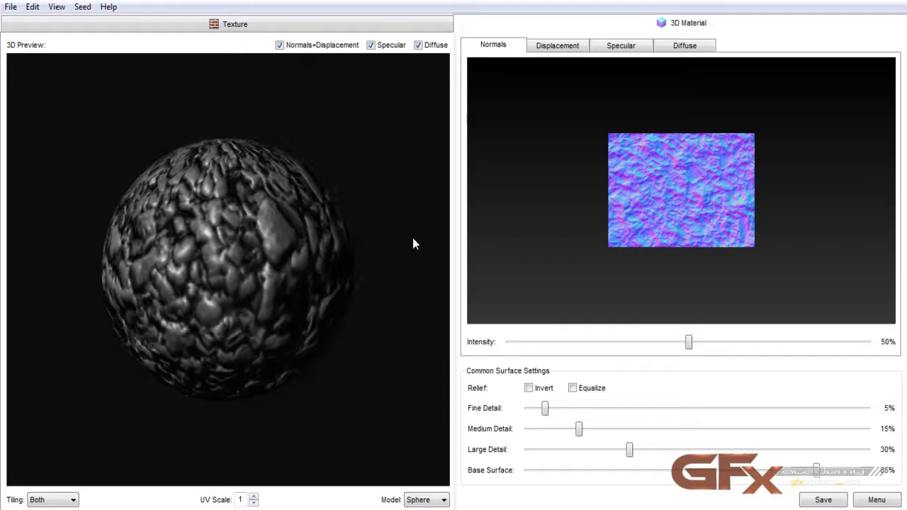
- With the displacement map shown, equalize the relief and set fine detail to 100%, medium detail to 77% and large detail to 97%
left_click(557, 47)
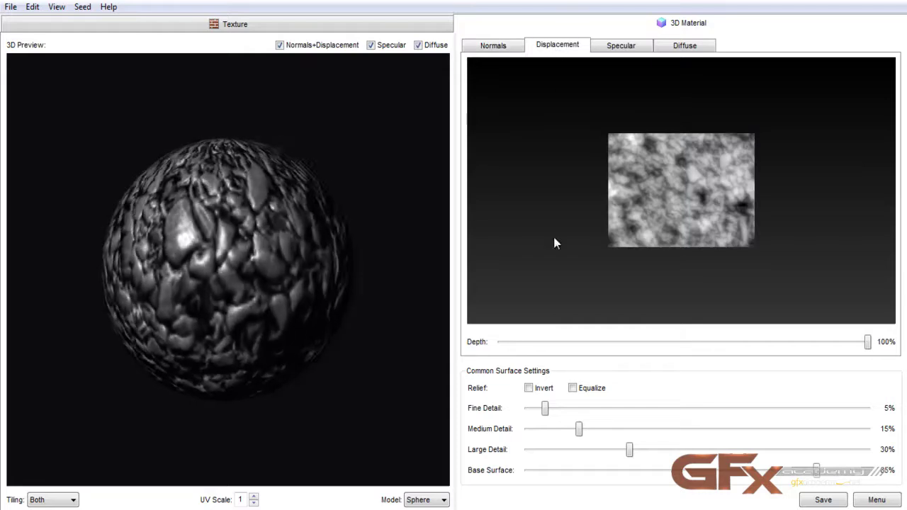
left_click(575, 391)
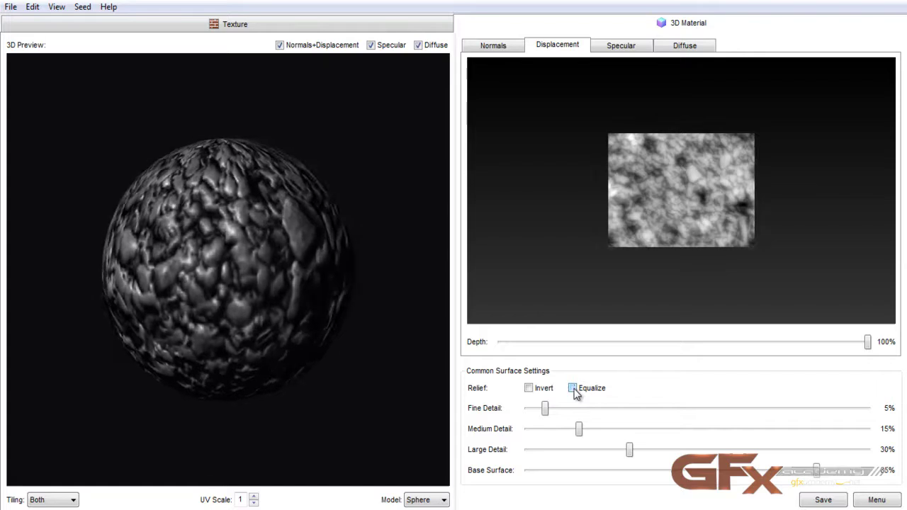
left_click_drag(545, 409, 884, 419)
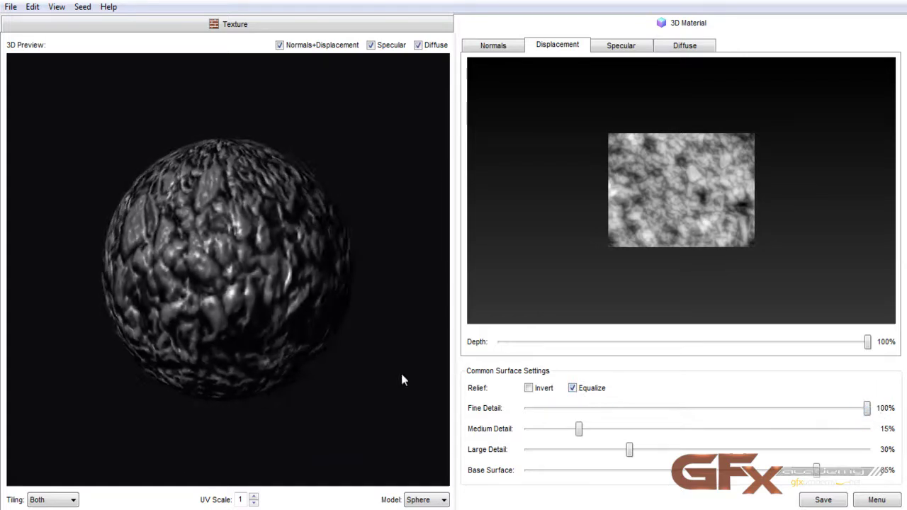
left_click_drag(579, 429, 791, 432)
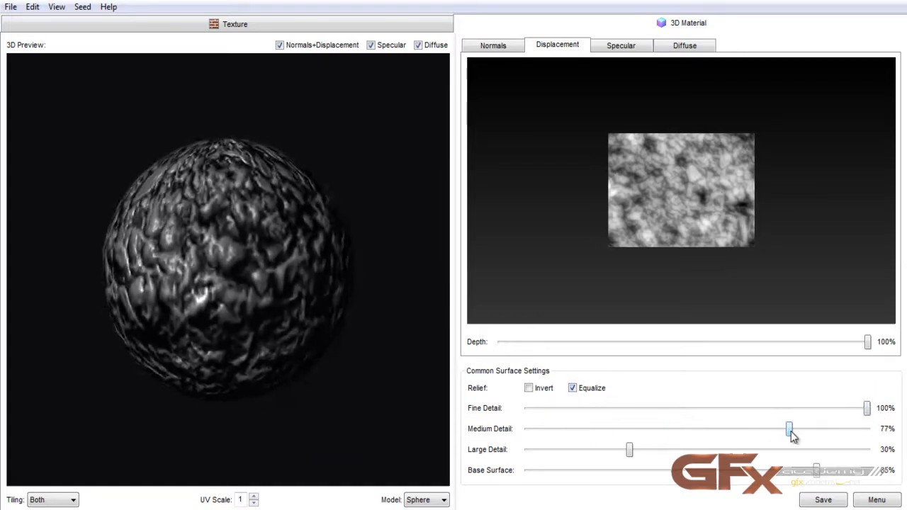
left_click_drag(628, 451, 859, 461)
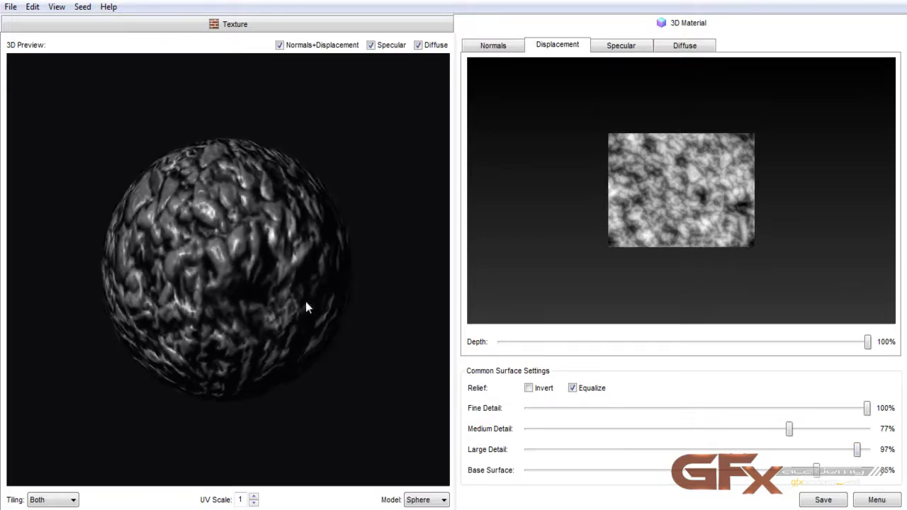
- Set the specular map's intensity to +2%, contrast to +28% and added noise to 14%, after testing the intensity extremes
left_click(624, 46)
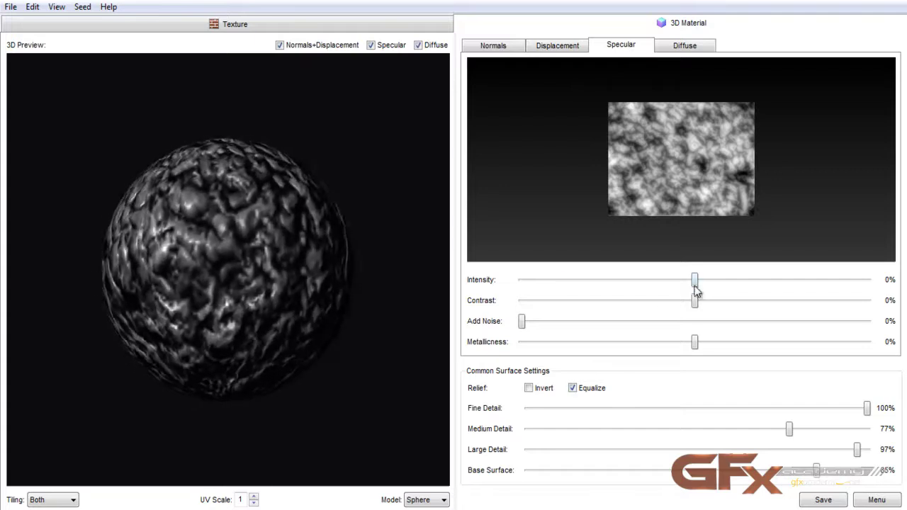
left_click_drag(695, 280, 442, 284)
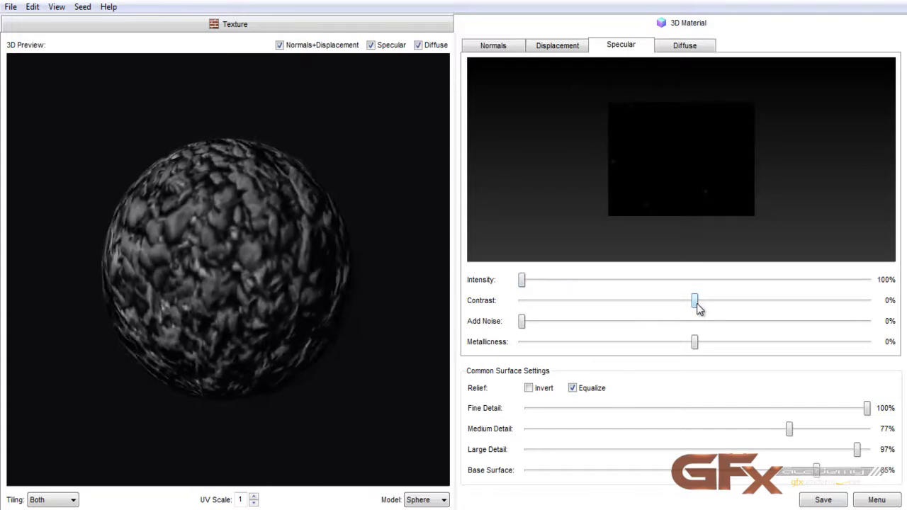
left_click_drag(522, 280, 899, 291)
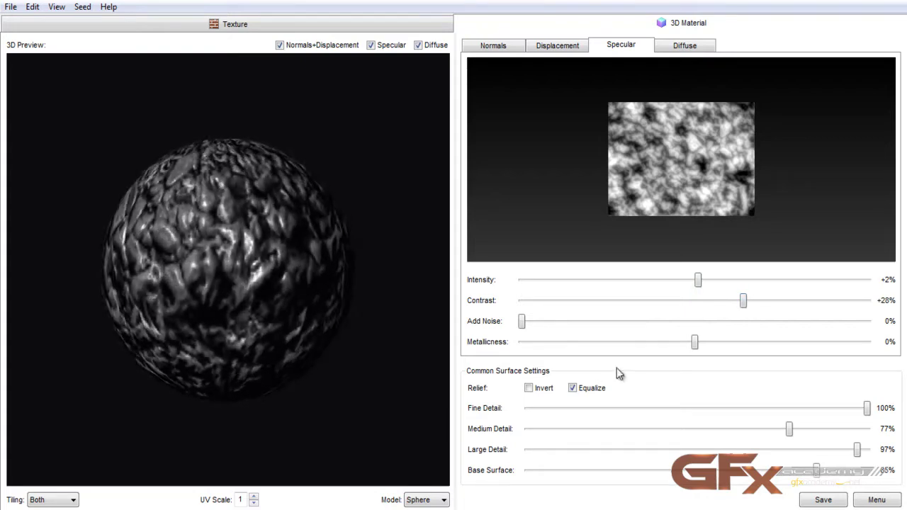
left_click_drag(524, 326, 573, 330)
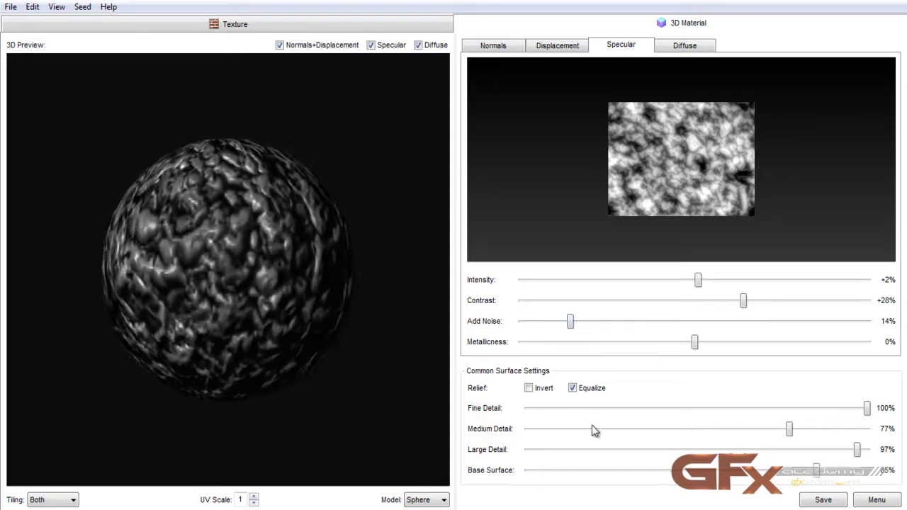
- Equalize the diffuse map's lighting to 45%, raise medium and large detail to 100%, and set the base surface to 90%
left_click(691, 45)
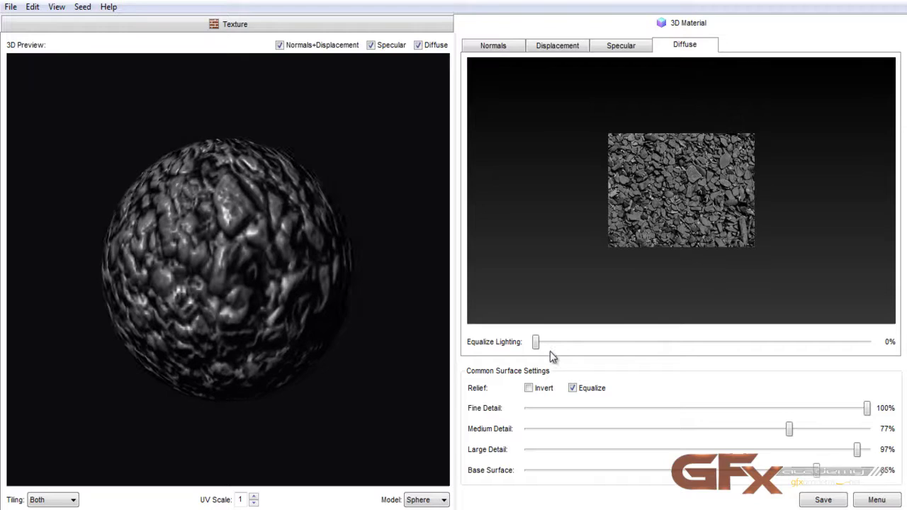
left_click_drag(537, 343, 685, 348)
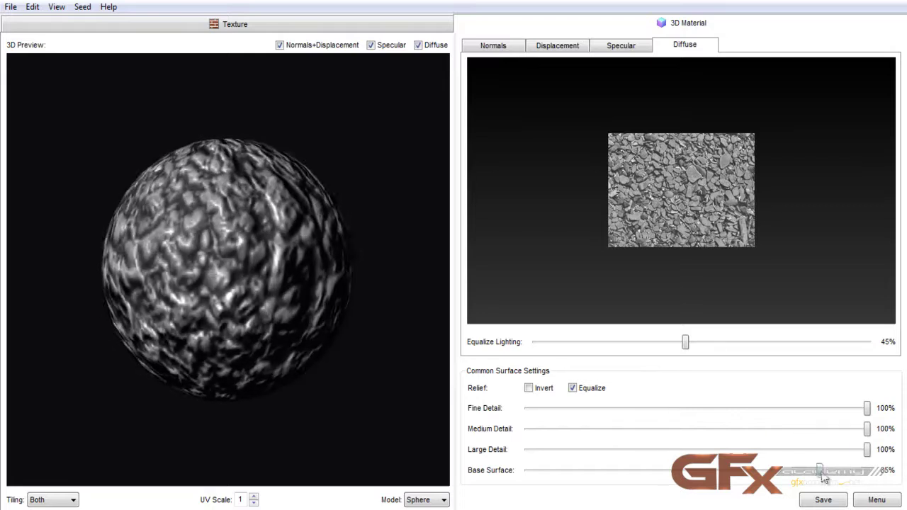
left_click_drag(823, 475, 862, 475)
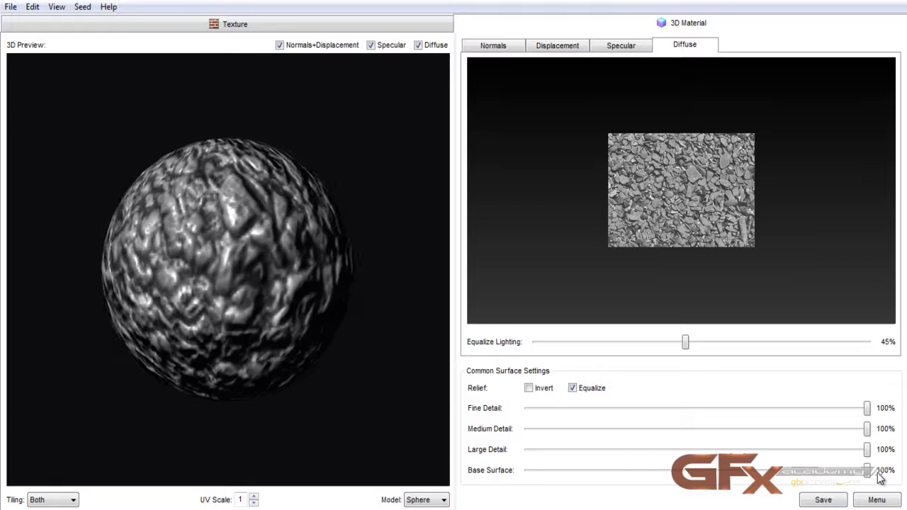
left_click_drag(869, 480, 700, 478)
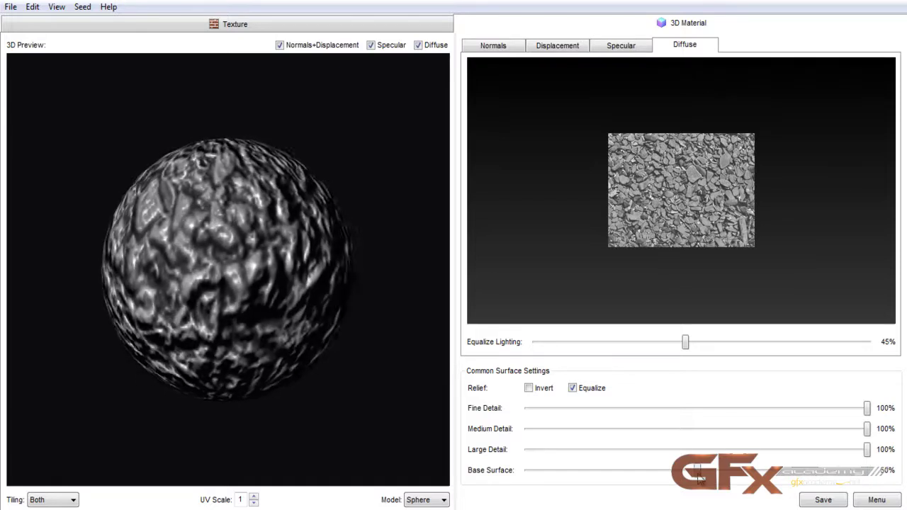
left_click_drag(700, 476, 834, 482)
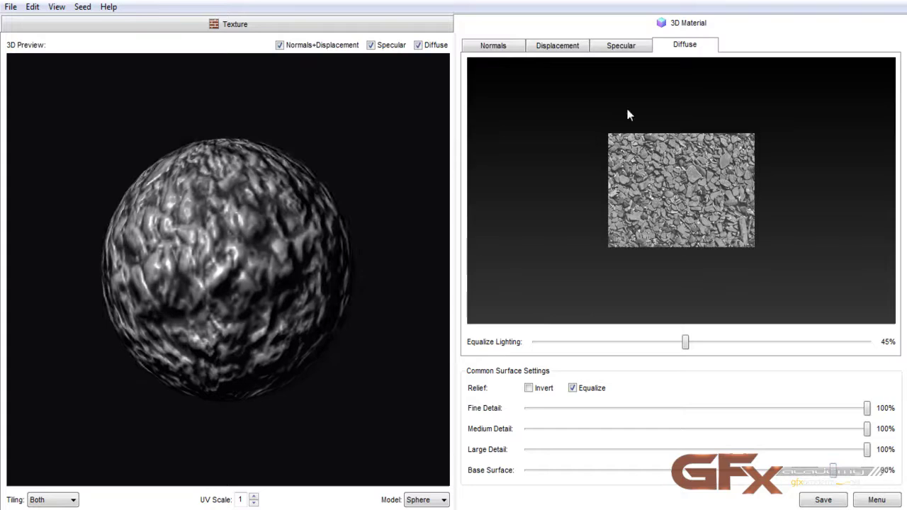
- Return to the normal map, set its intensity to 94%, and reduce medium detail to 60% and large detail to 48%
left_click(627, 50)
left_click(552, 50)
left_click(504, 48)
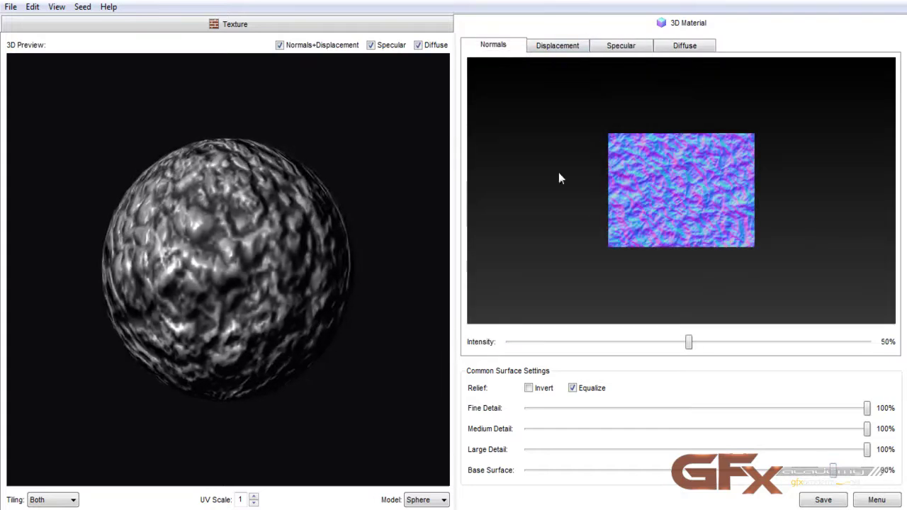
left_click_drag(689, 343, 847, 343)
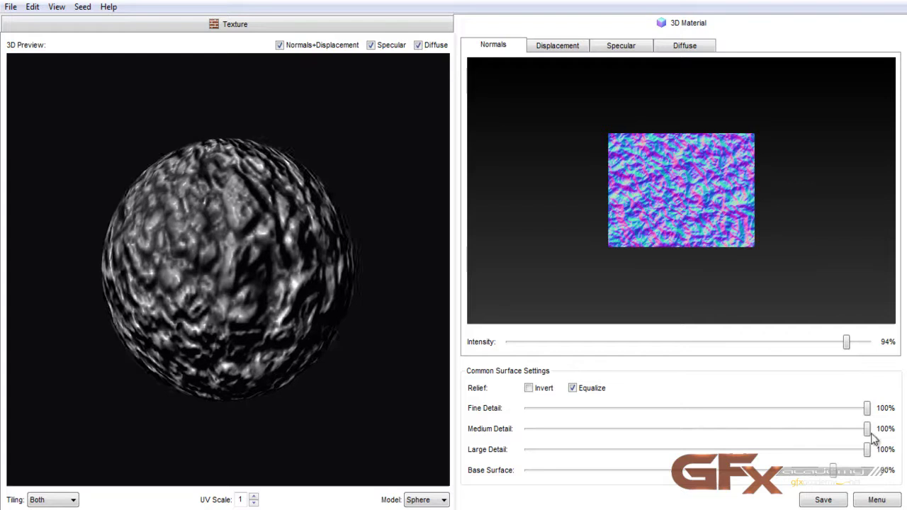
left_click_drag(867, 429, 731, 434)
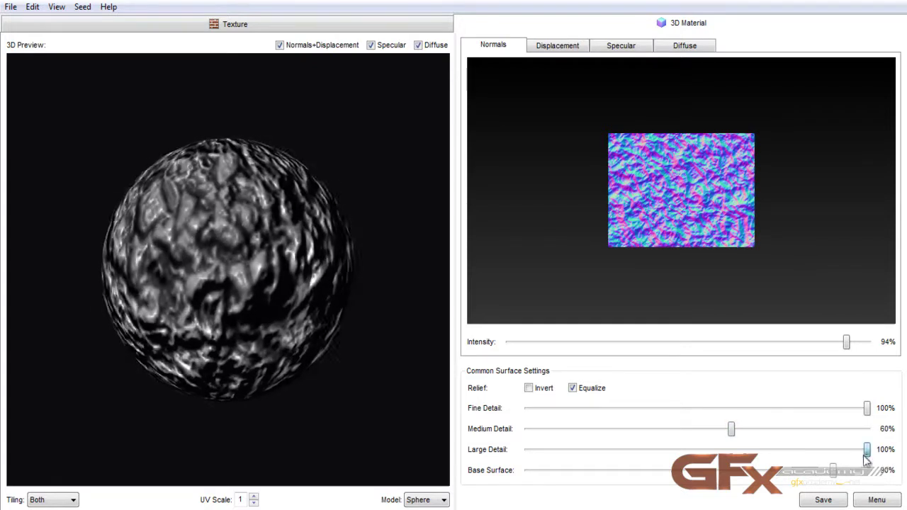
left_click_drag(867, 449, 691, 451)
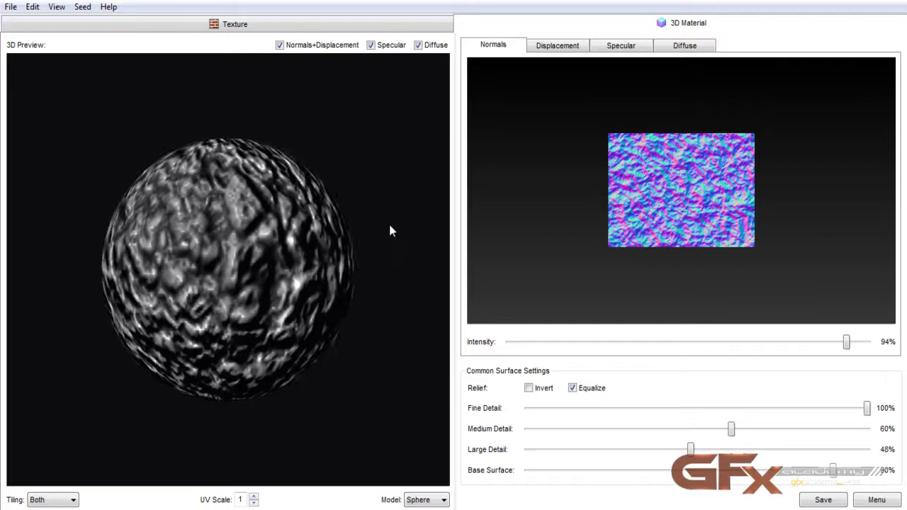
- Add stone07.jpg from the stone folder as a seed image
left_click(82, 7)
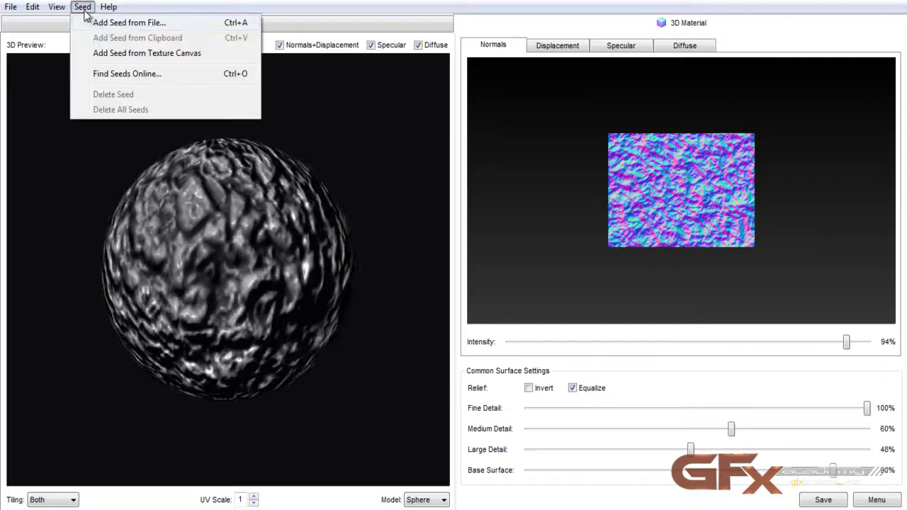
left_click(106, 23)
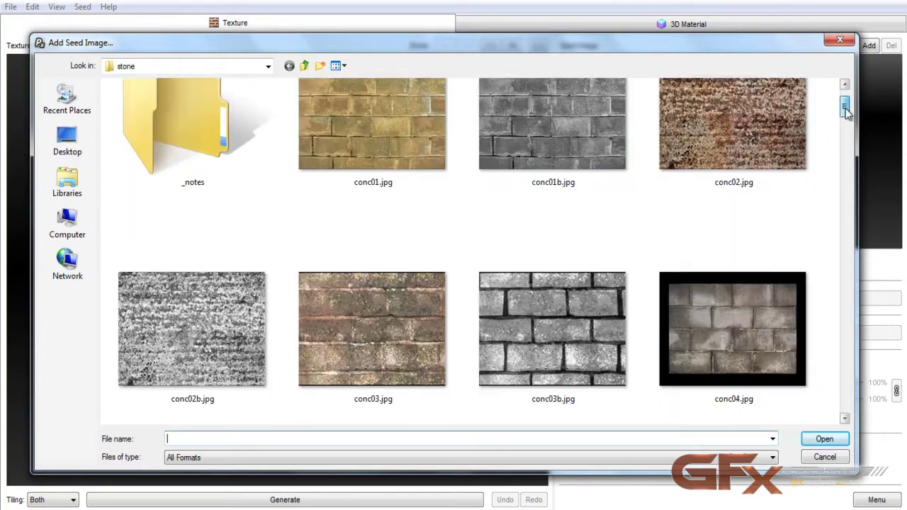
left_click_drag(845, 101, 842, 178)
left_click(725, 263)
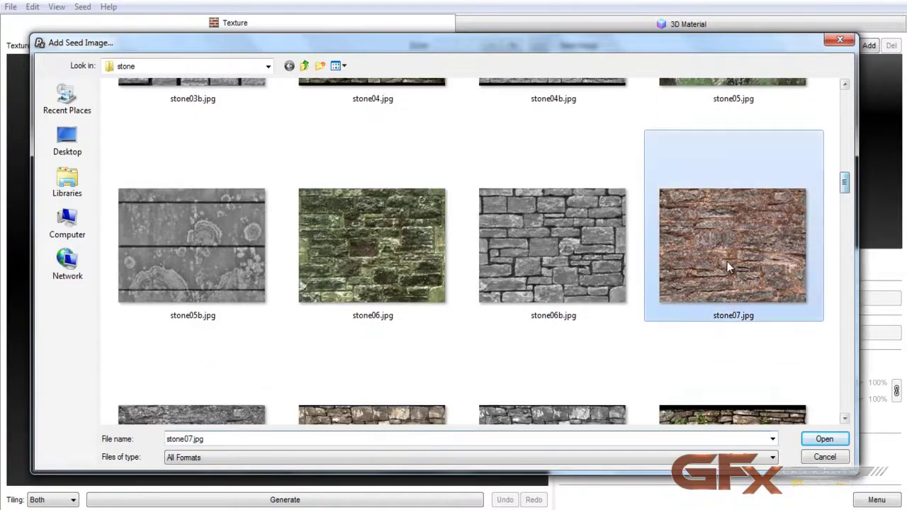
left_click(824, 439)
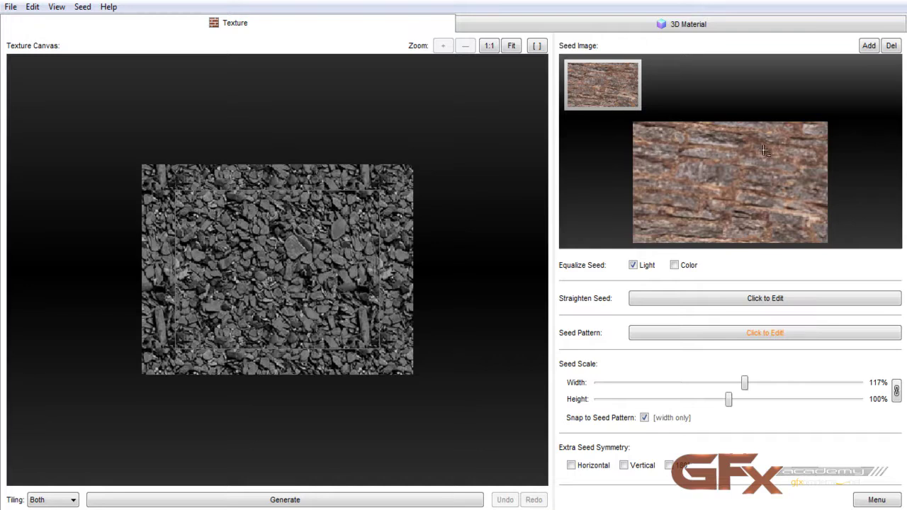
- Mask out a large central rectangle of the stone seed image and straighten the seed with the four corner points at the image's corners
left_click_drag(806, 135, 663, 227)
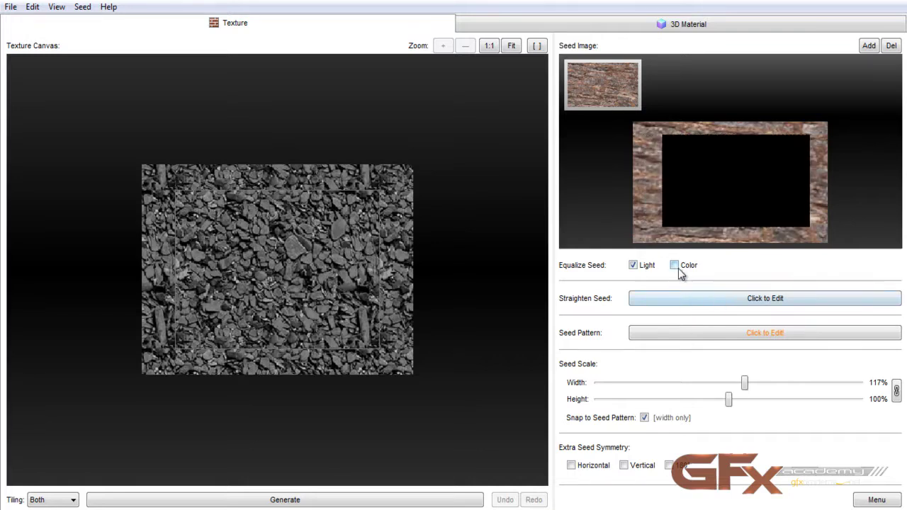
left_click(775, 310)
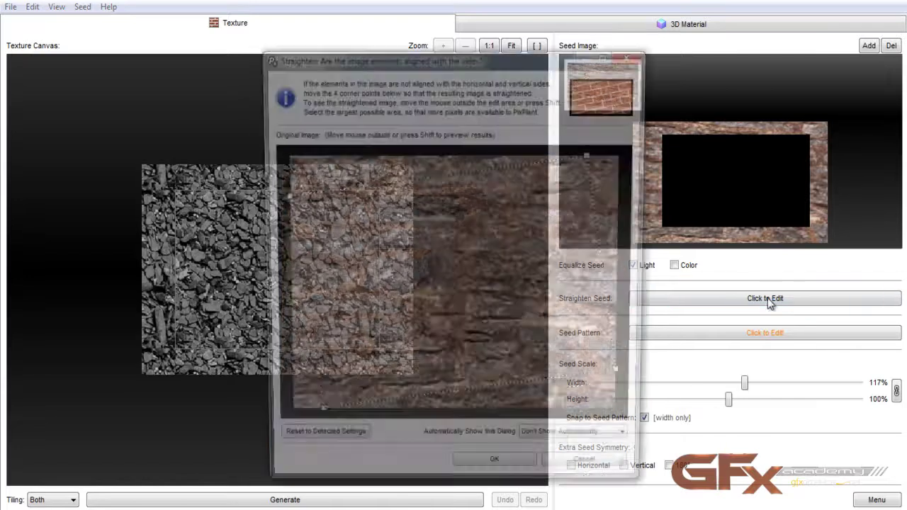
left_click_drag(593, 154, 626, 153)
left_click_drag(280, 189, 283, 155)
left_click_drag(316, 421, 282, 420)
left_click_drag(626, 381, 625, 420)
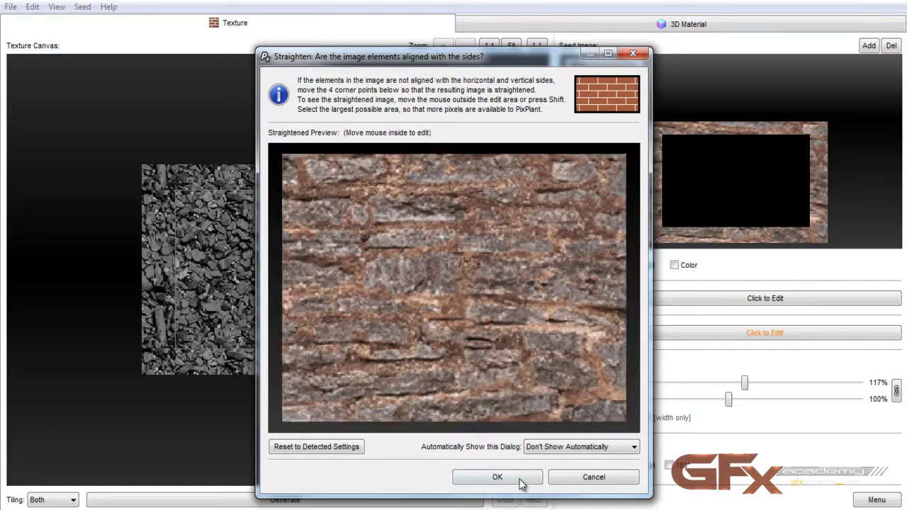
left_click(516, 477)
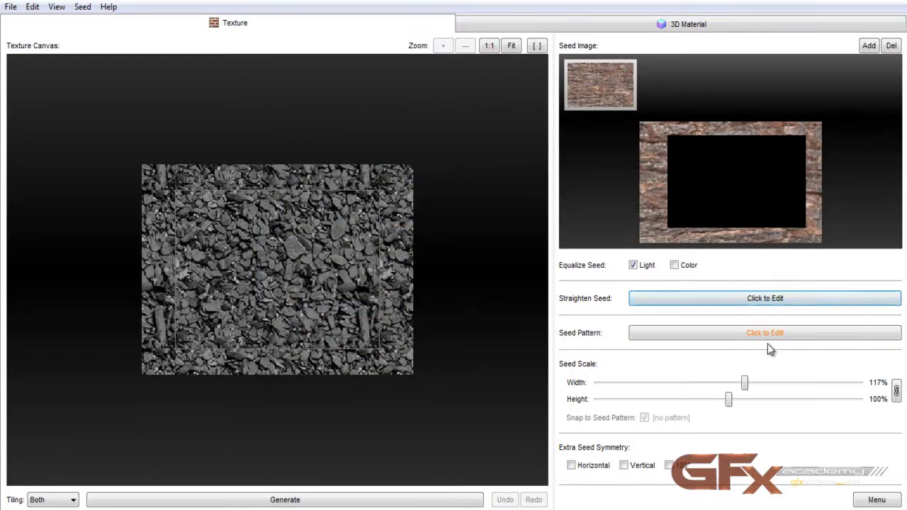
- Save all 3D material maps to the wf folder as Targa files under the name SP
left_click(621, 28)
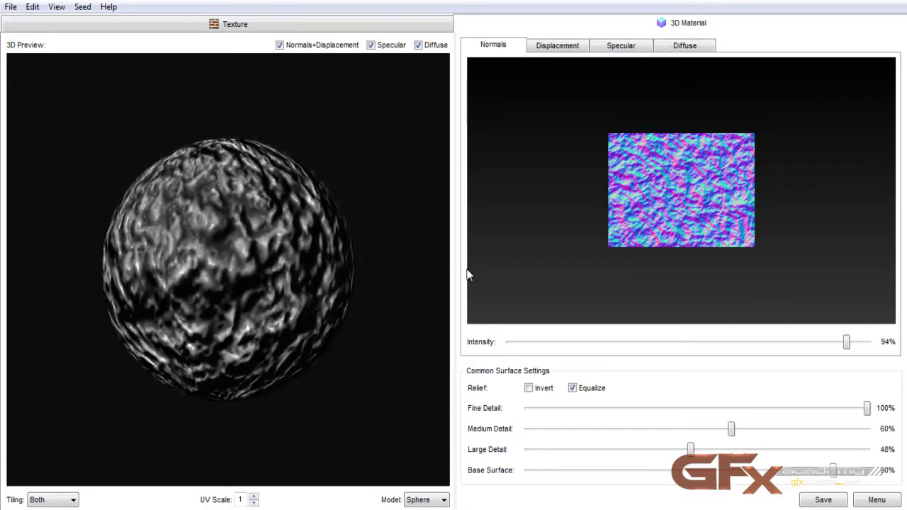
left_click(822, 499)
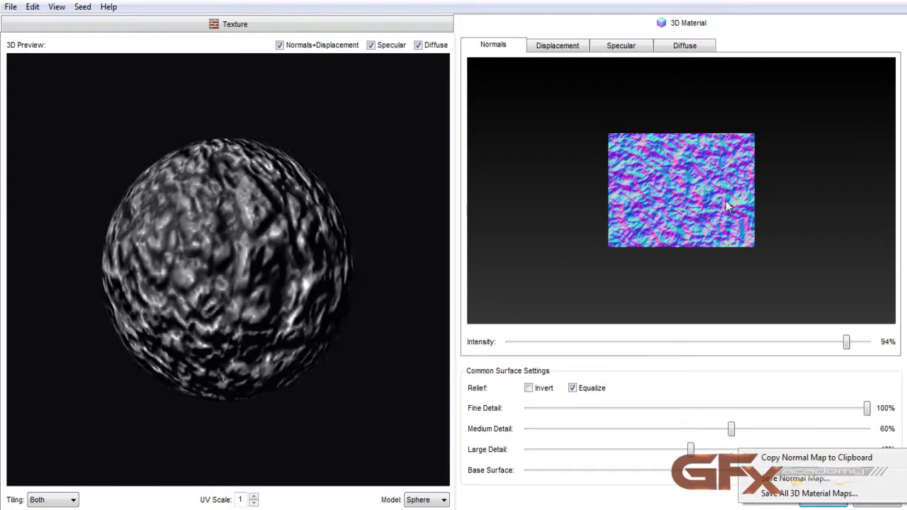
left_click(795, 494)
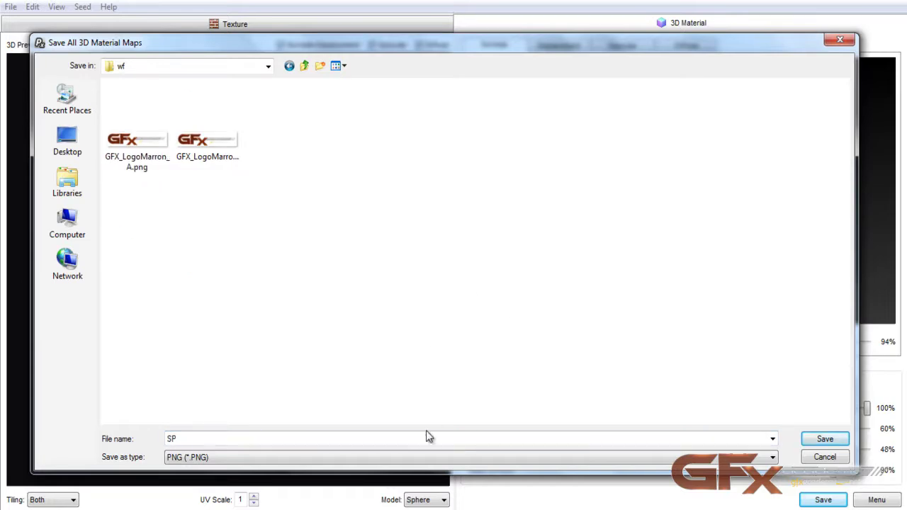
left_click(413, 458)
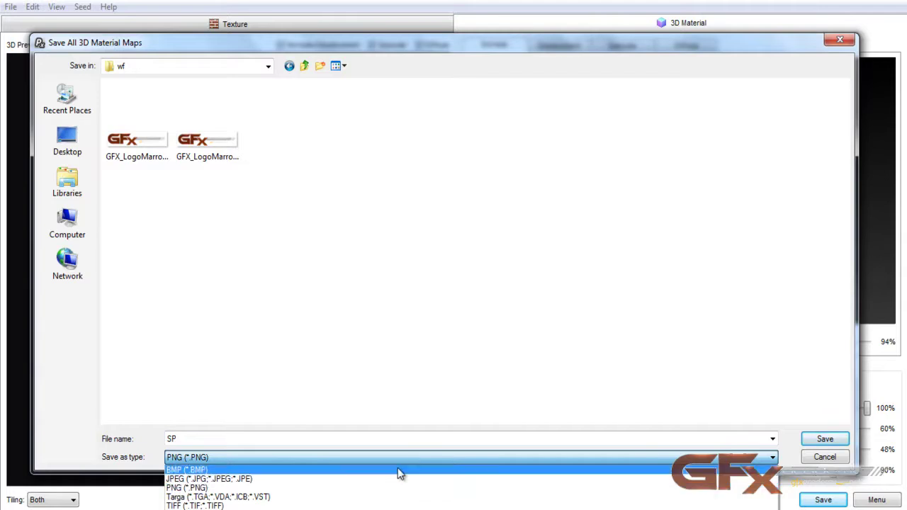
left_click(266, 498)
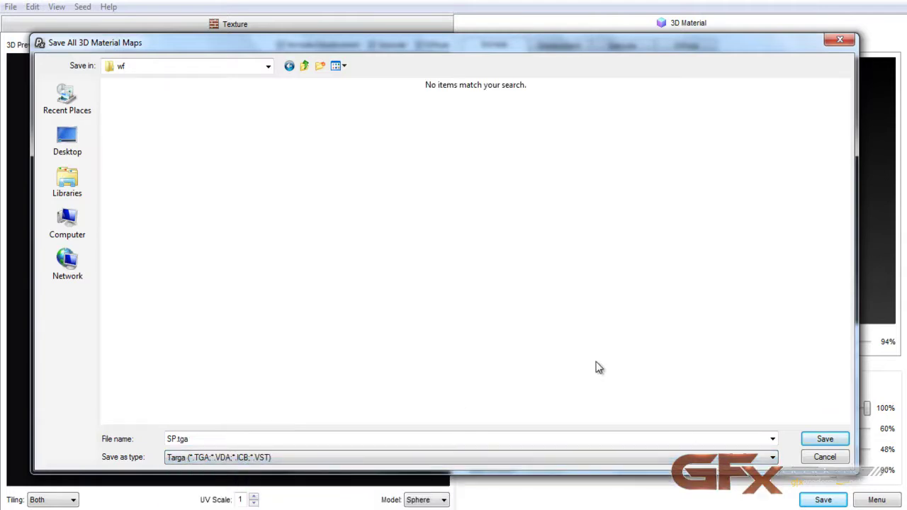
left_click(827, 440)
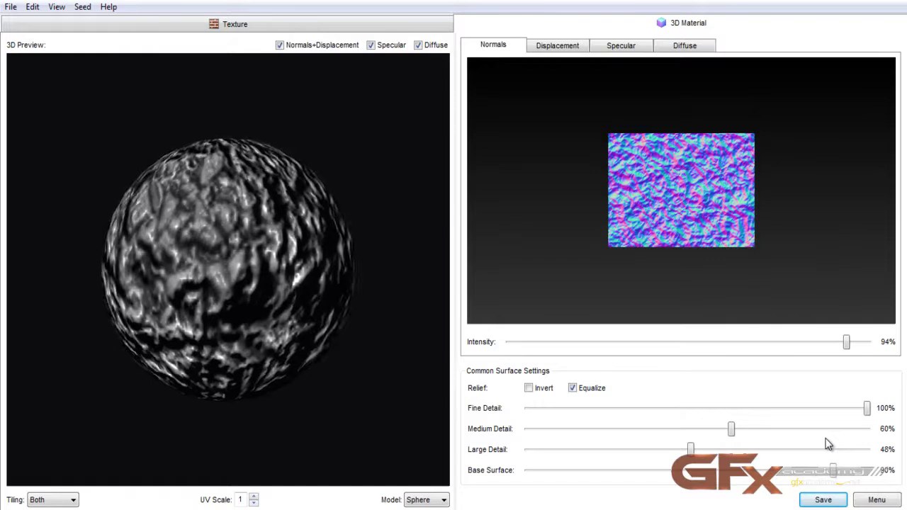
- Review the displacement, specular and diffuse maps of the 3D material
left_click(545, 47)
left_click(621, 47)
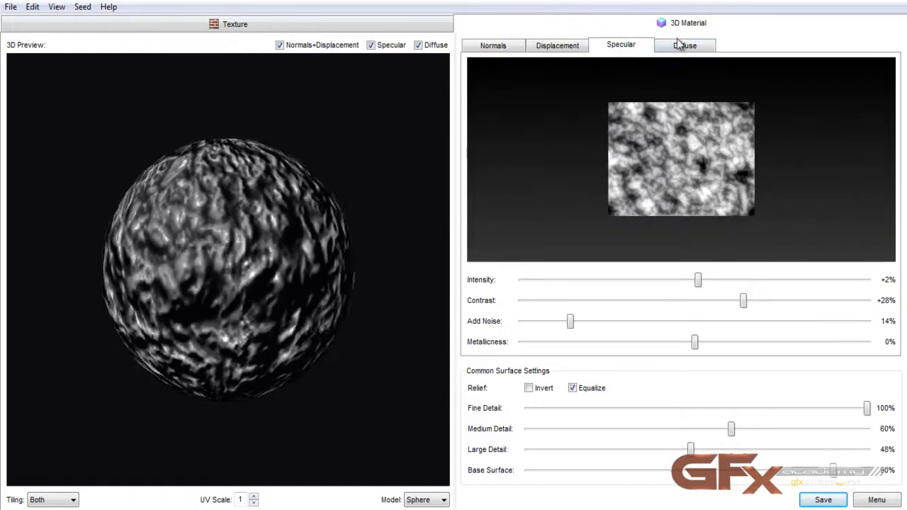
left_click(682, 44)
left_click(626, 45)
left_click(571, 46)
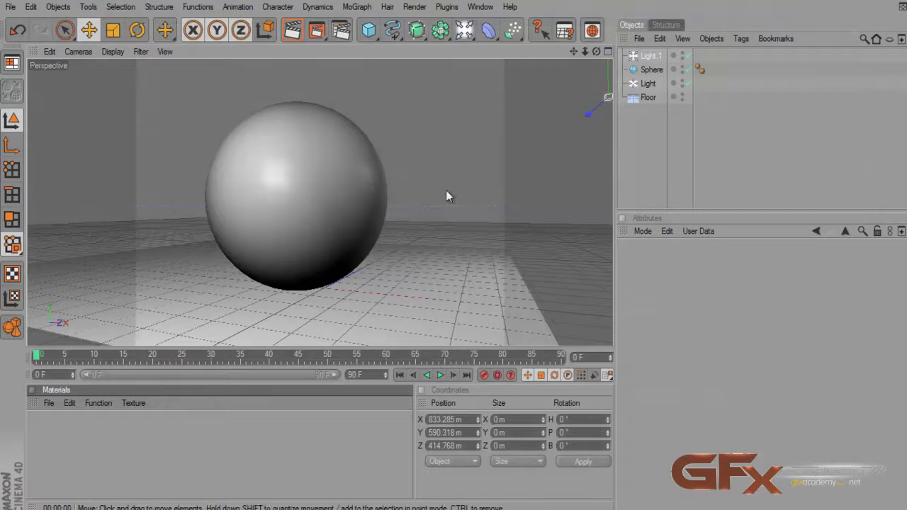
- Switch to Cinema 4D, create a new material and show its Color channel in the Material Editor
double_click(111, 434)
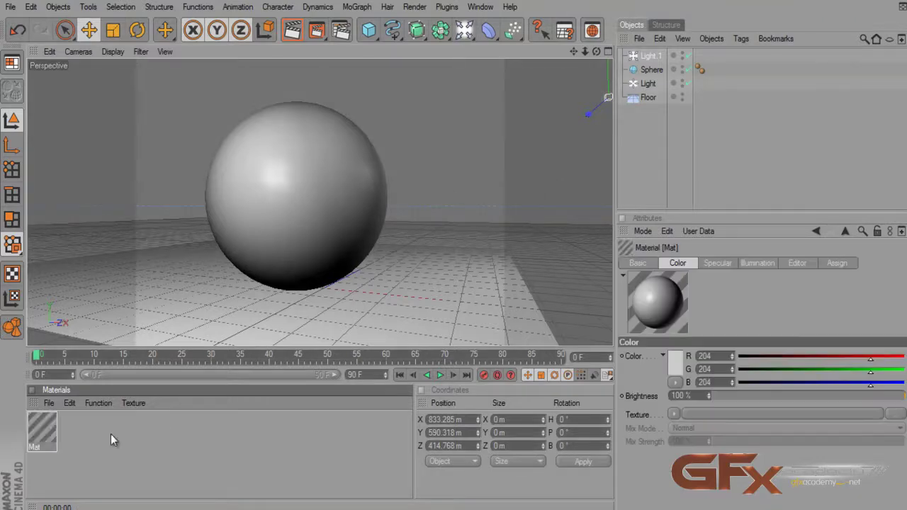
double_click(40, 427)
left_click_drag(315, 57, 353, 56)
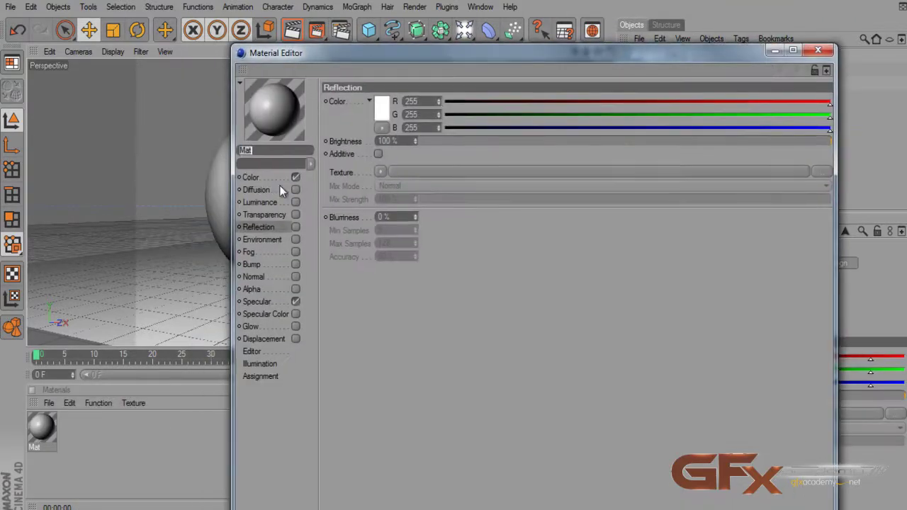
left_click(257, 177)
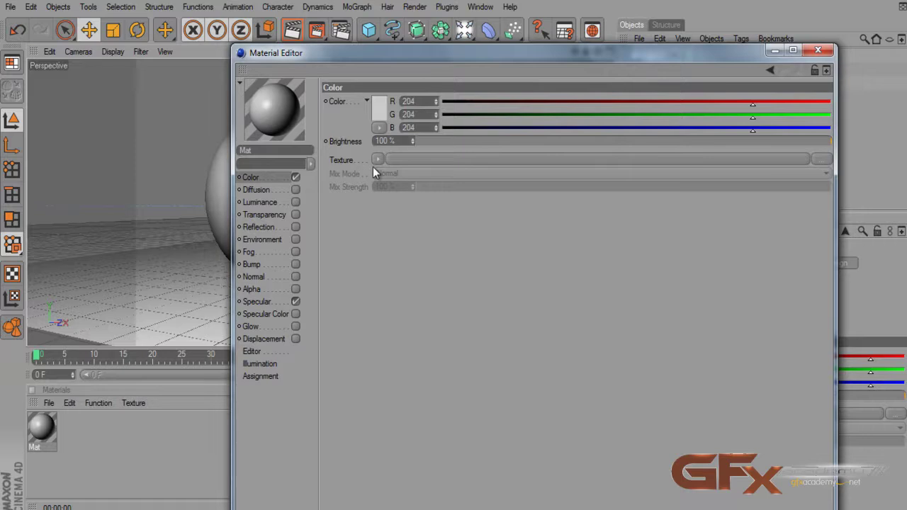
- Turn off the material's Color channel, enable Diffusion and load SP_DIFFUSE.tga as its texture without copying it to the document location
left_click(295, 178)
left_click(266, 189)
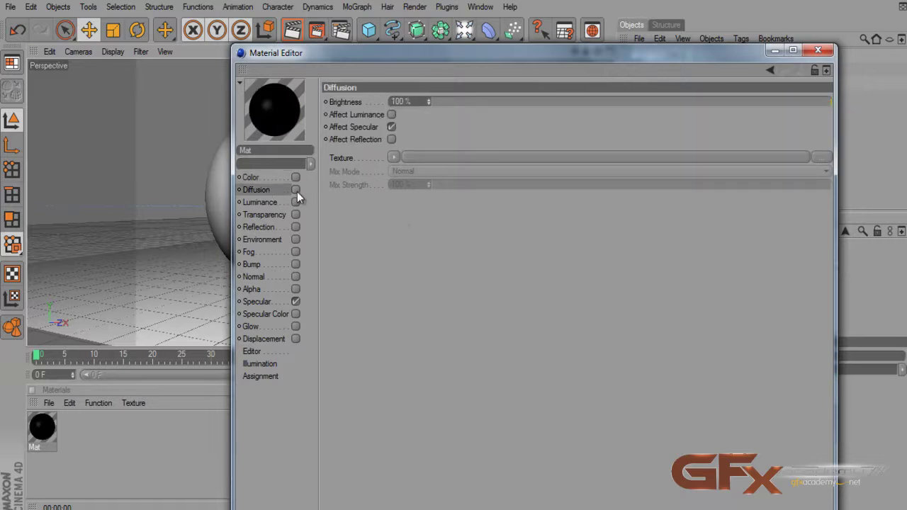
left_click(296, 189)
left_click(394, 157)
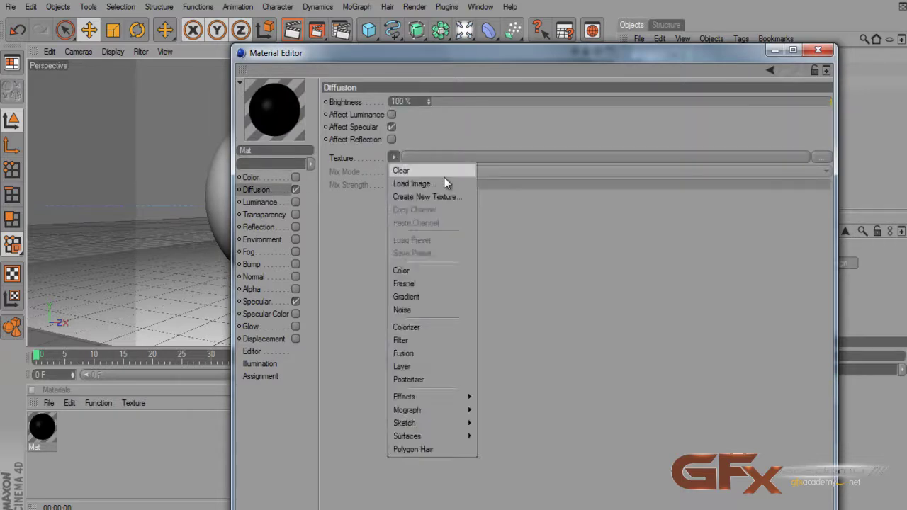
left_click(444, 181)
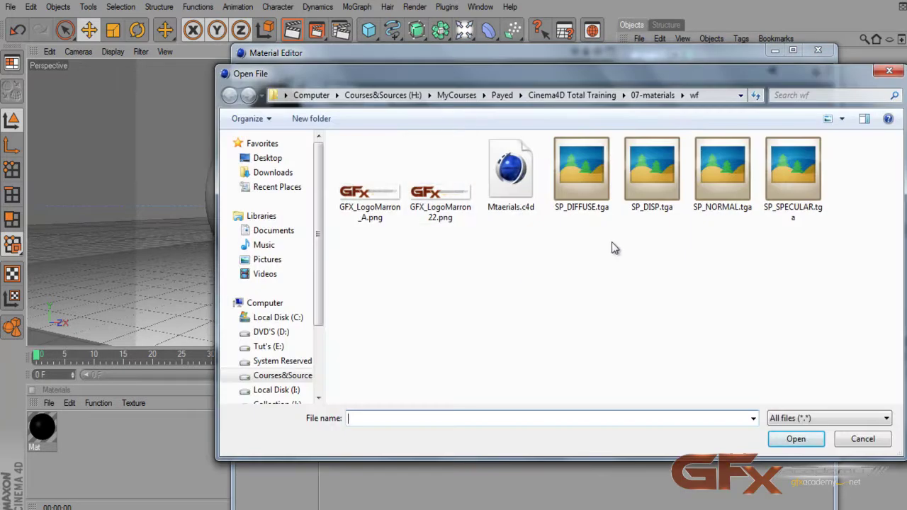
left_click_drag(657, 76, 515, 53)
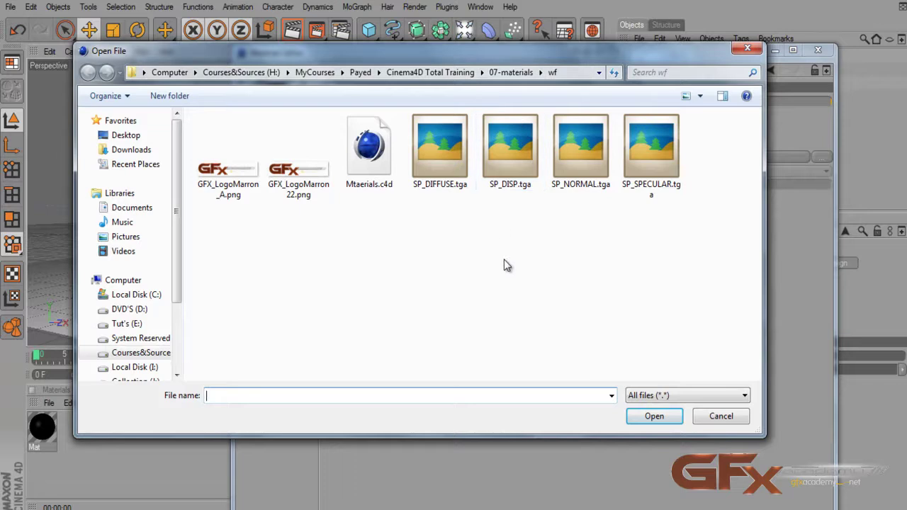
left_click(458, 183)
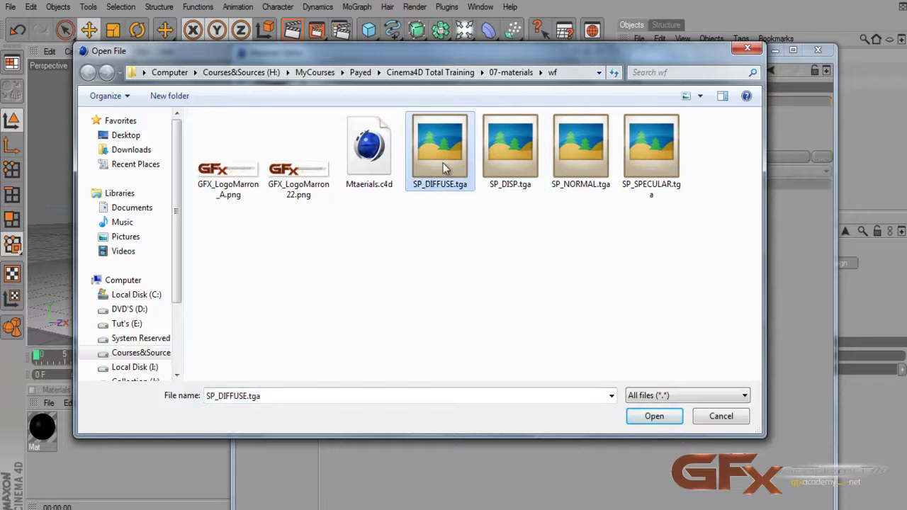
left_click(641, 417)
left_click(524, 303)
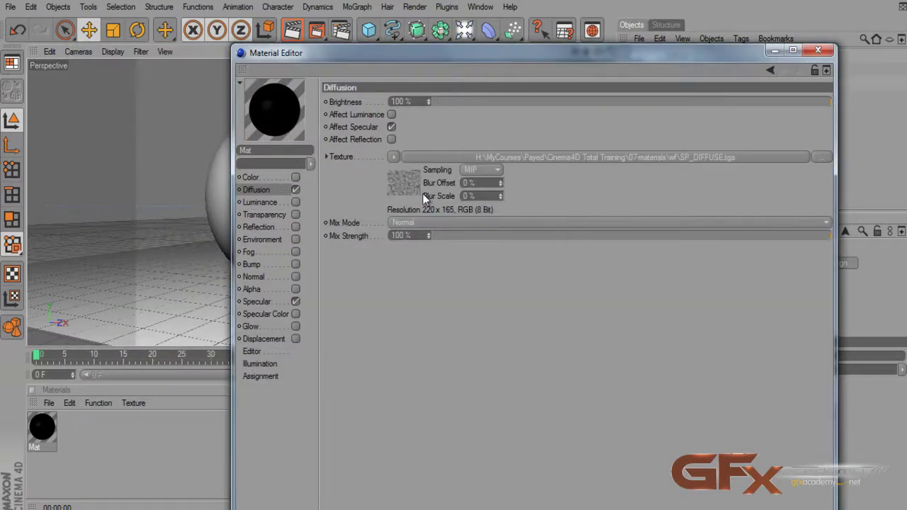
- Re-enable the Color channel, then enlarge the material preview and open it in a small separate window beside the Material Editor
left_click(269, 178)
left_click(296, 177)
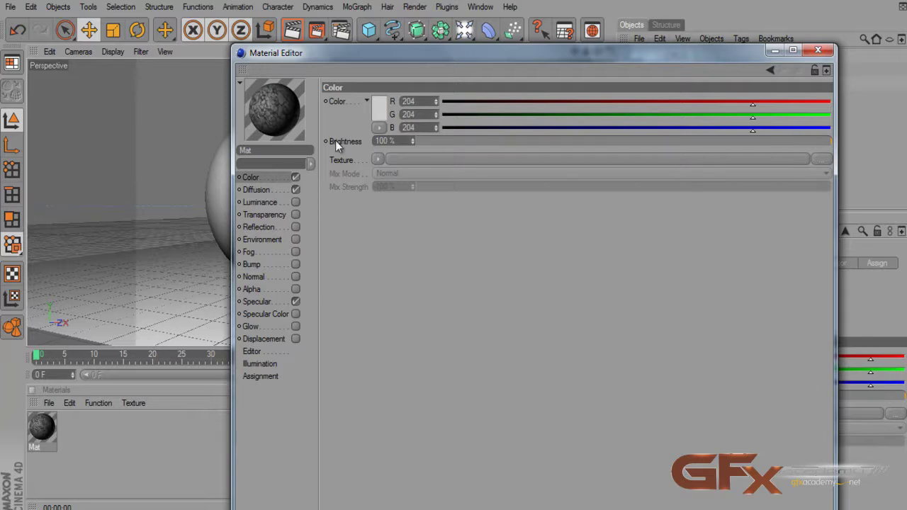
right_click(287, 124)
left_click(281, 116)
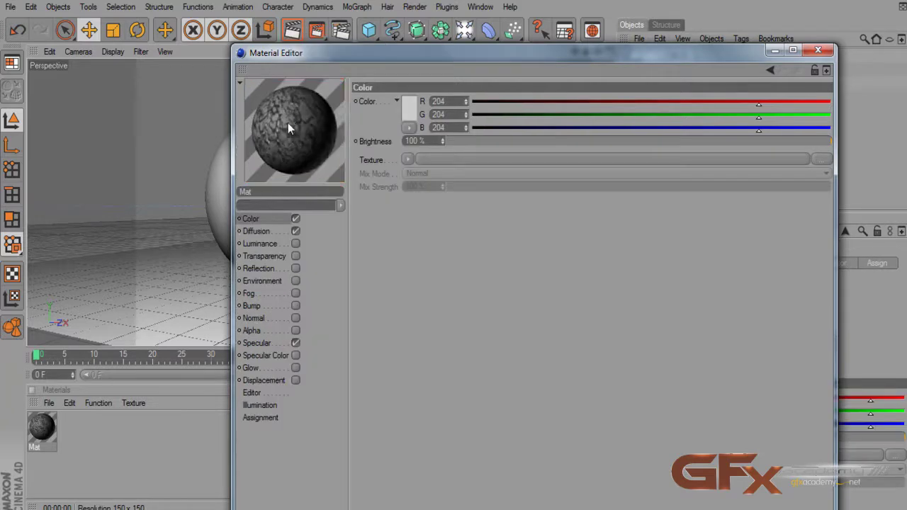
right_click(288, 122)
left_click(317, 54)
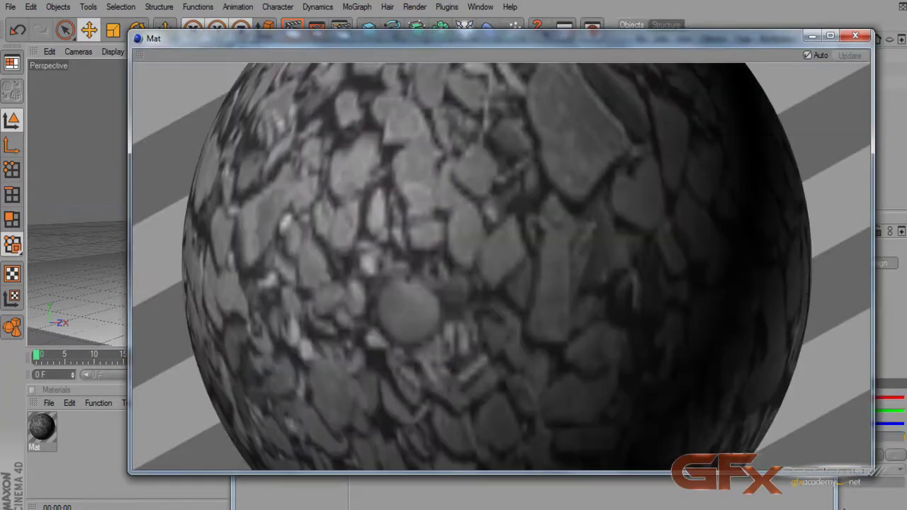
left_click_drag(871, 474, 314, 282)
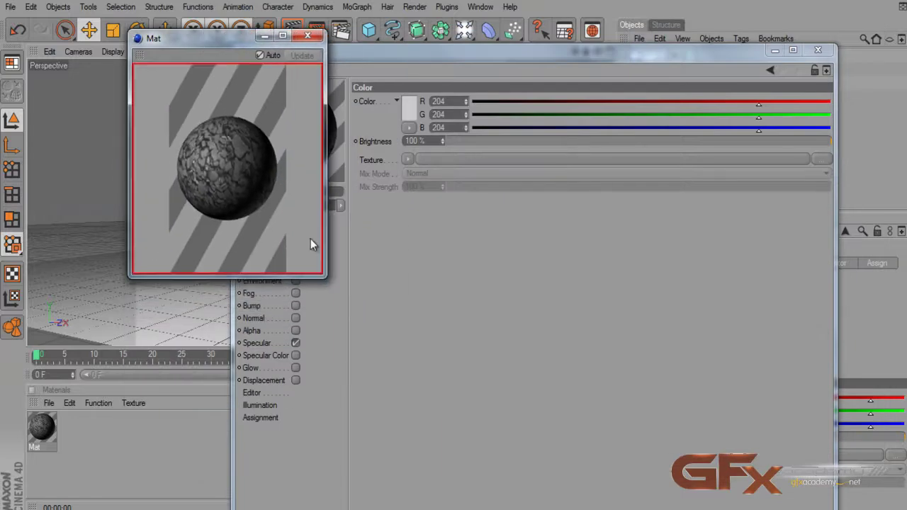
left_click_drag(225, 39, 157, 36)
left_click_drag(308, 57, 378, 52)
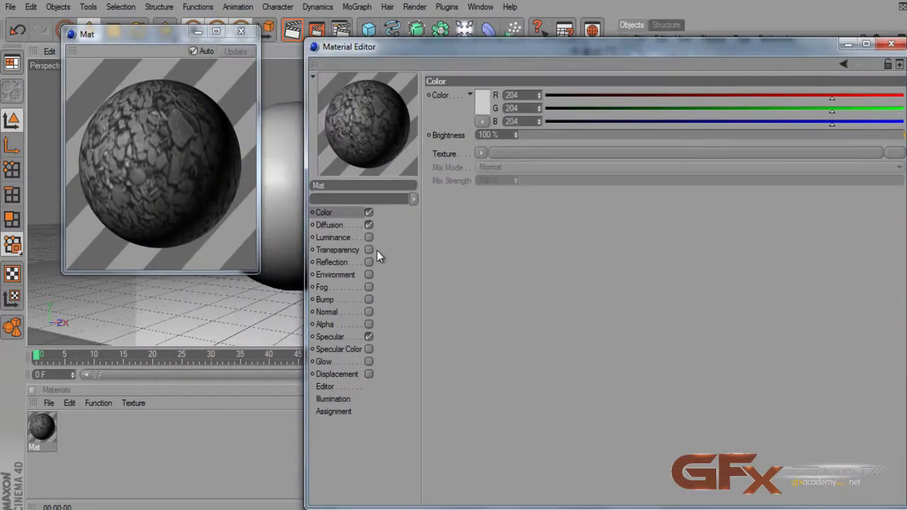
- Enable the Normal channel and load SP_NORMAL.tga as its texture without copying it to the document location
left_click(327, 312)
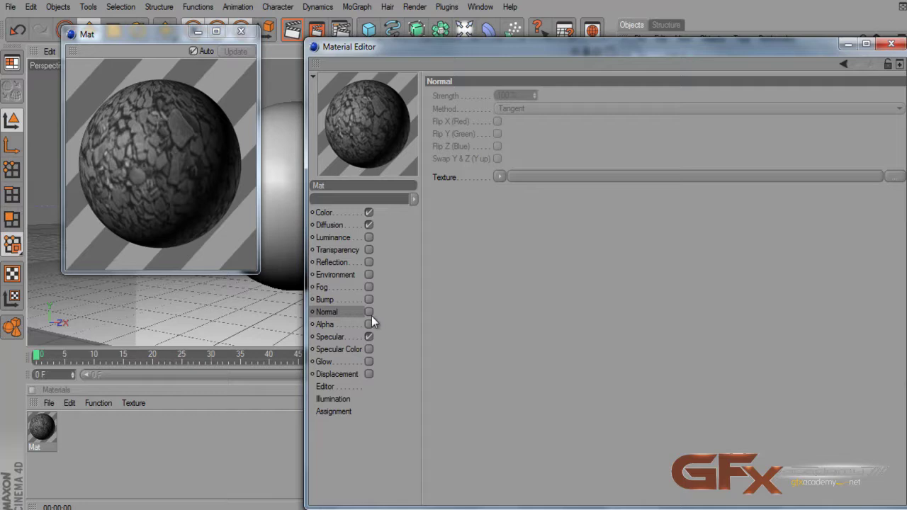
left_click(500, 177)
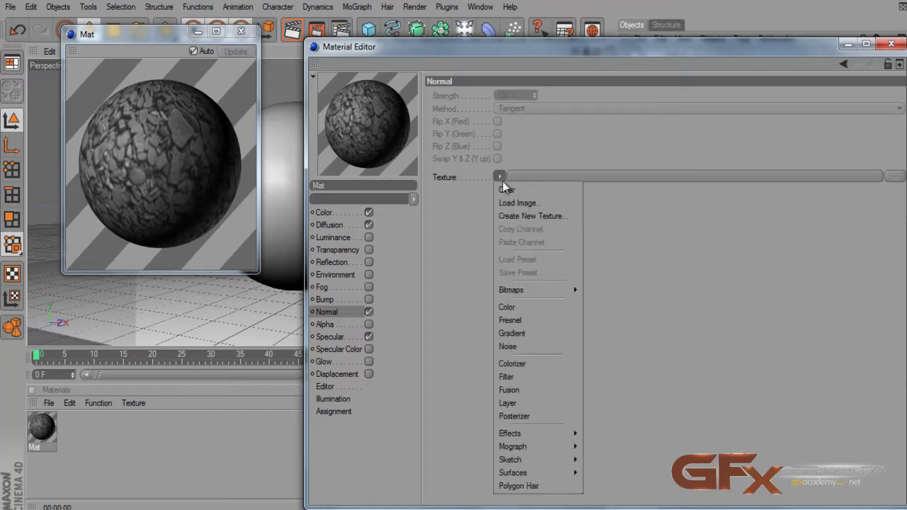
left_click(521, 203)
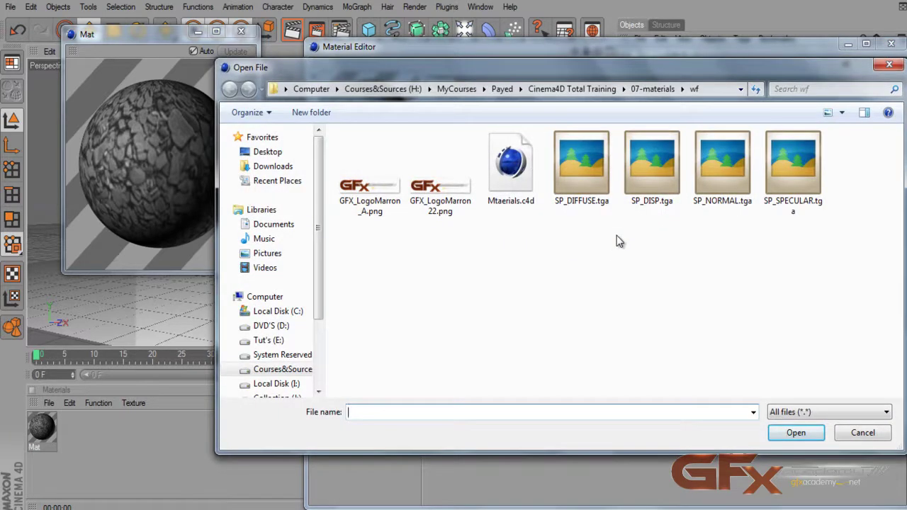
left_click(717, 183)
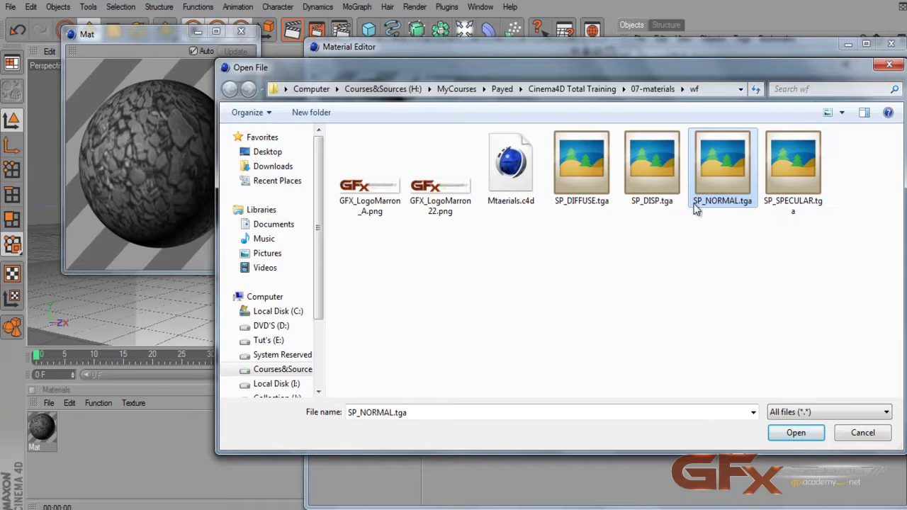
left_click(795, 439)
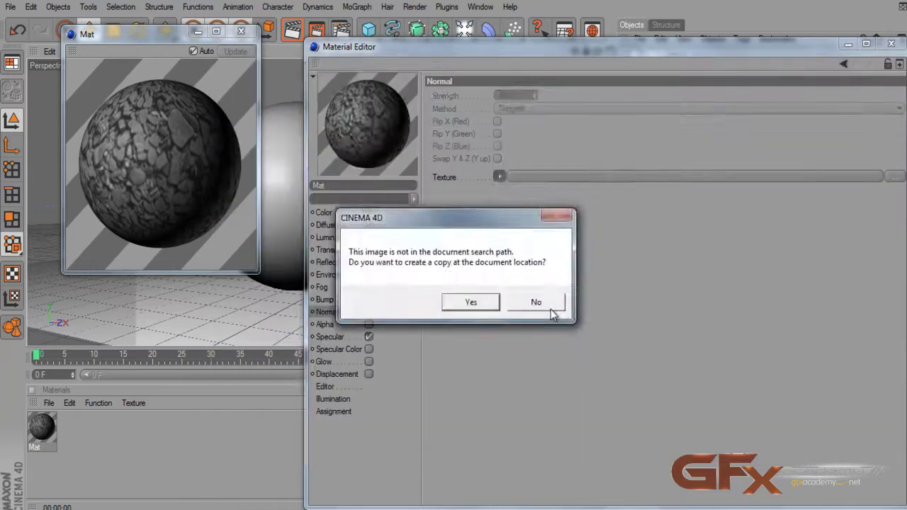
left_click(551, 309)
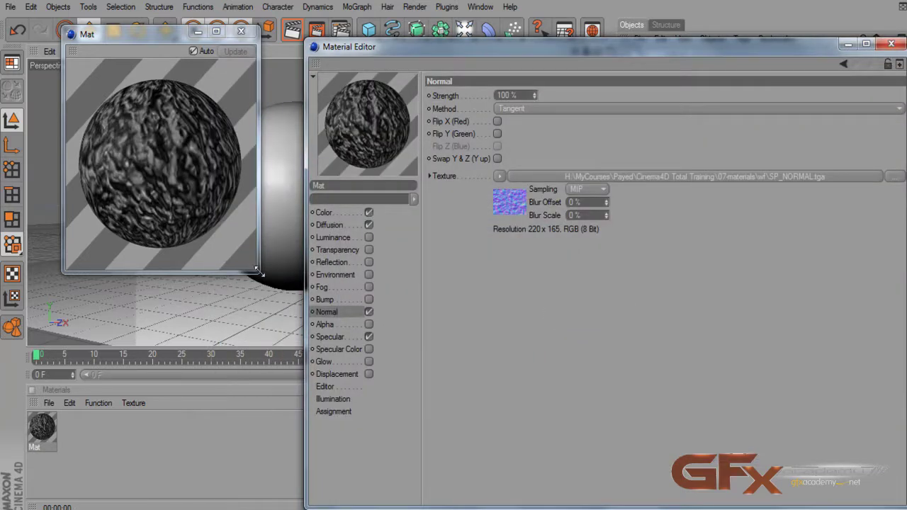
- Enlarge the separate preview window and set the normal map's method to World, after trying Object
left_click_drag(260, 272, 352, 340)
left_click(529, 44)
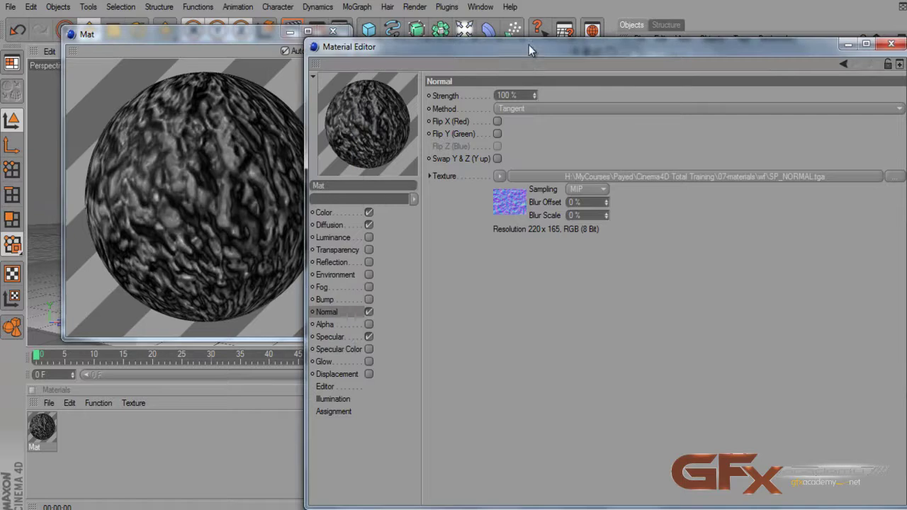
left_click(552, 110)
left_click(533, 134)
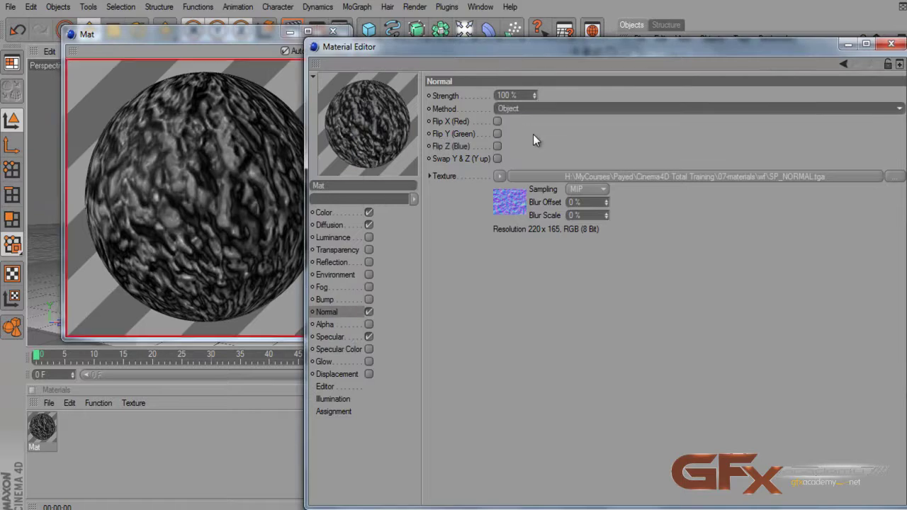
left_click(530, 108)
left_click(528, 147)
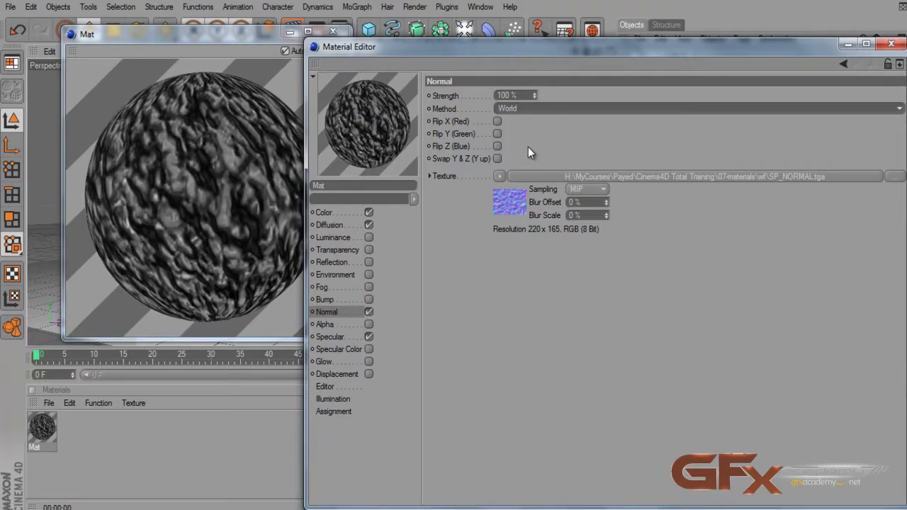
- Set the normal map's method to Object
left_click(531, 108)
left_click(530, 134)
- Try the normal map's Flip X, Flip Y, Flip Z and Swap Y & Z options, turning all of them off again
left_click(497, 121)
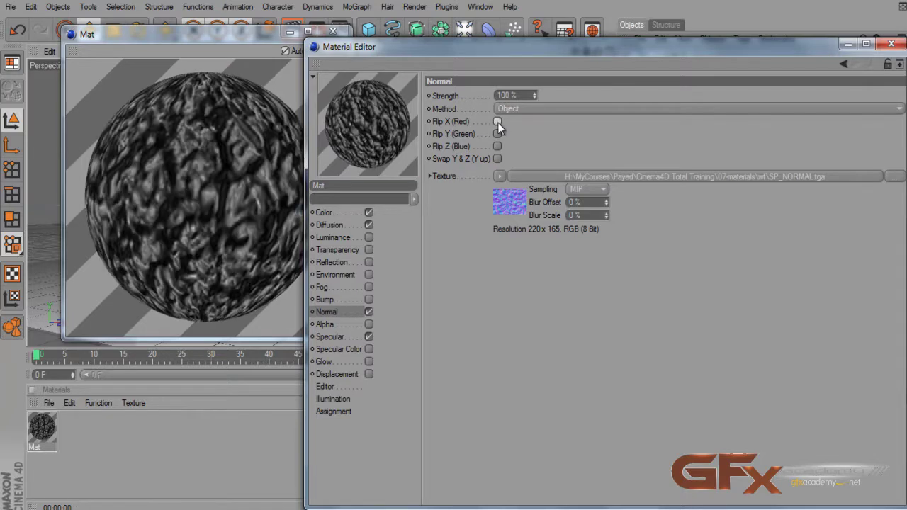
left_click(497, 122)
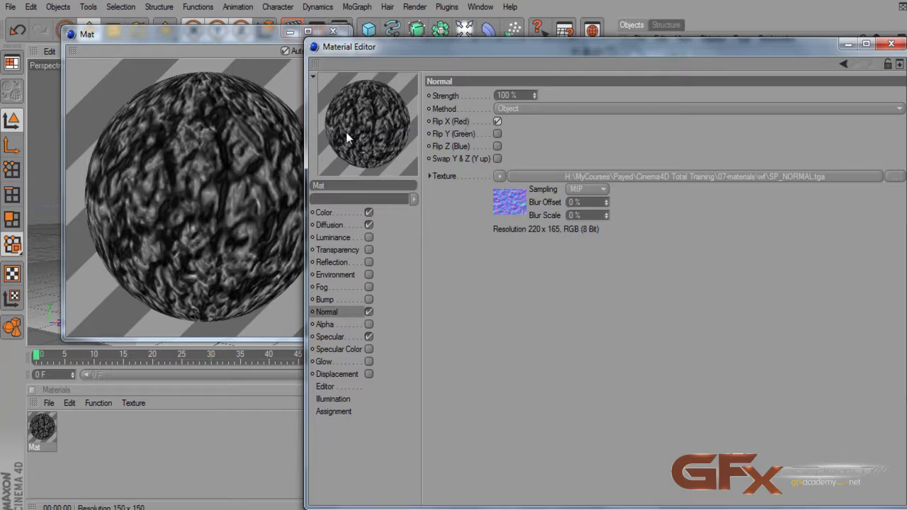
left_click(497, 146)
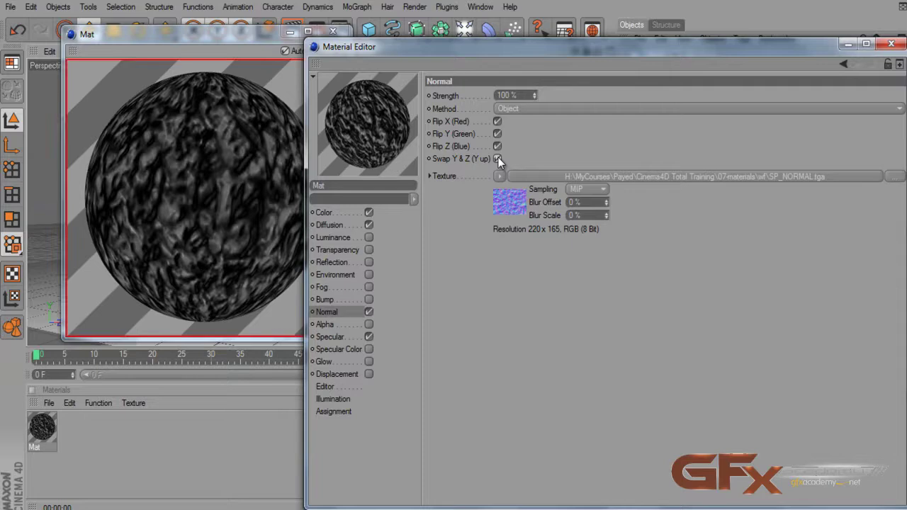
left_click(497, 159)
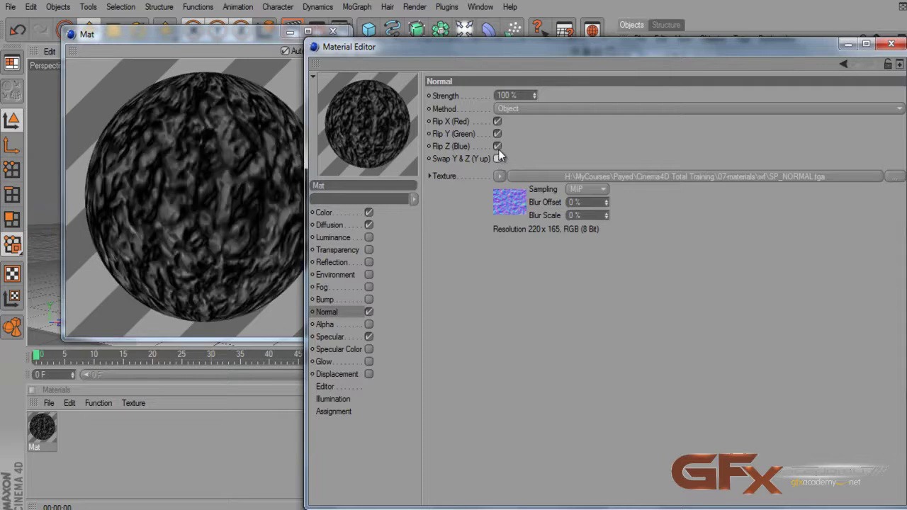
left_click(497, 146)
left_click(497, 134)
left_click(498, 121)
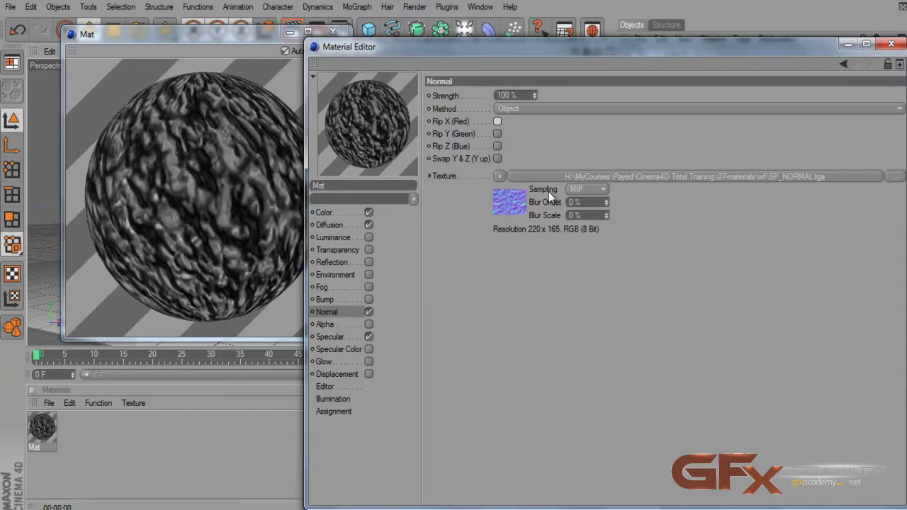
- Try Alias 2 and Alias 3 sampling on the normal map texture before restoring MIP
left_click(586, 188)
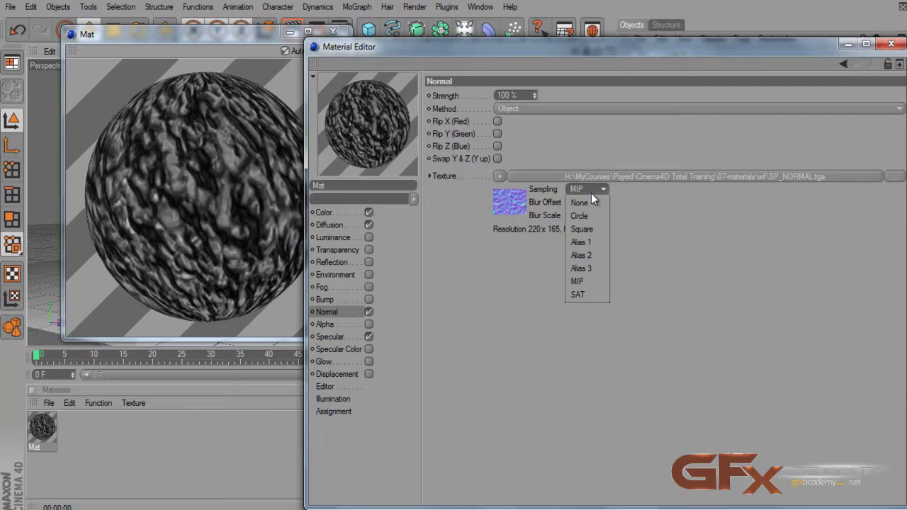
left_click(595, 253)
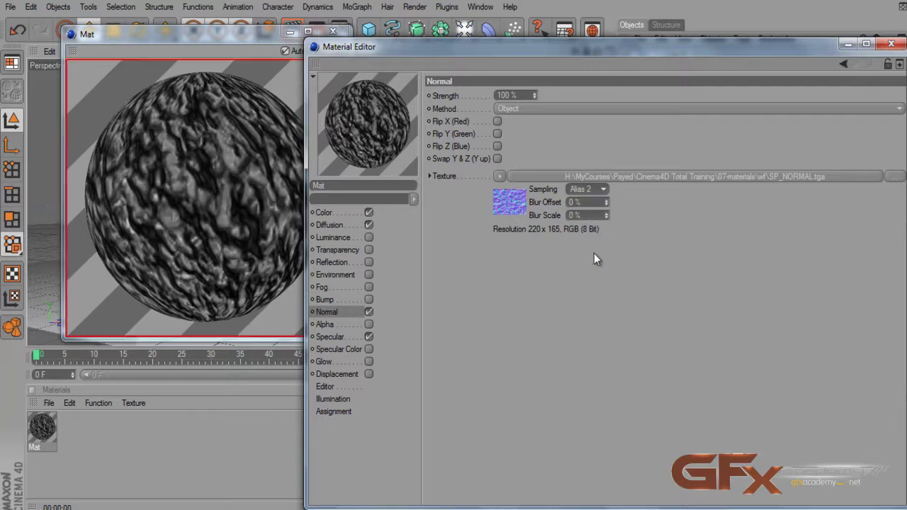
left_click(597, 189)
left_click(593, 266)
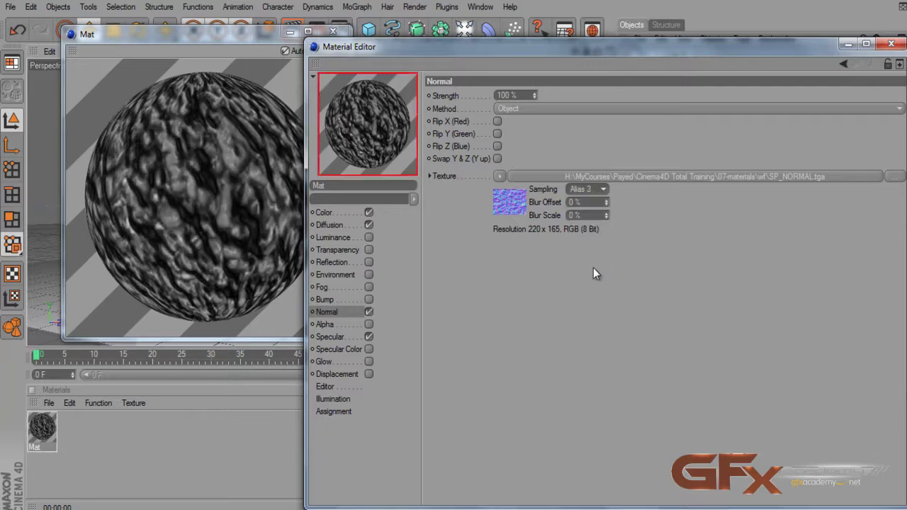
left_click(586, 189)
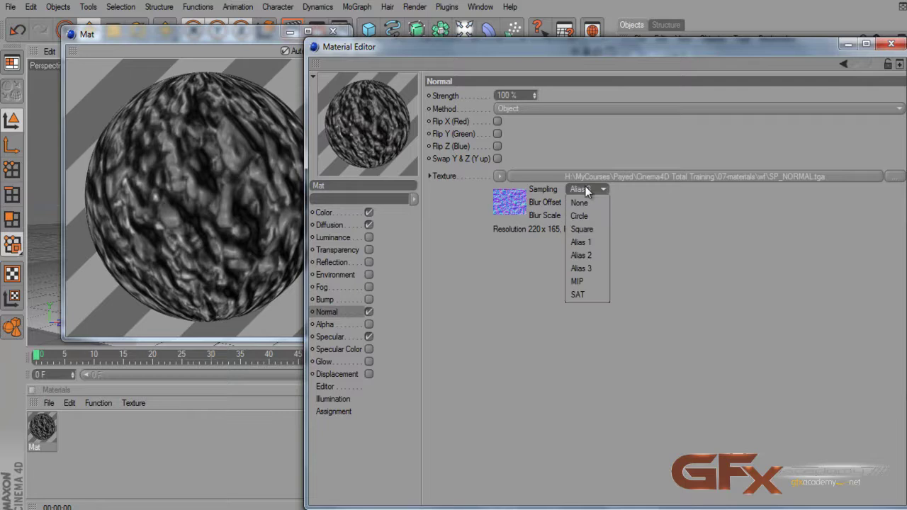
left_click(577, 281)
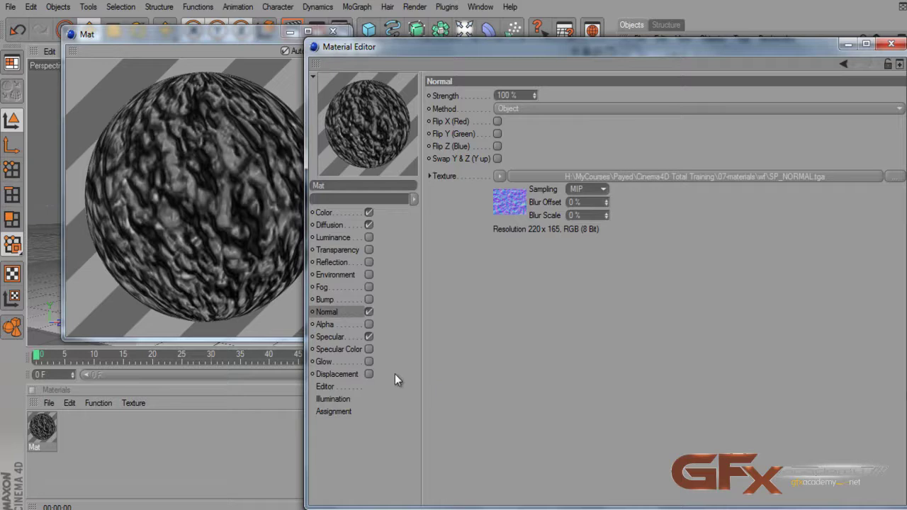
- Enable the Specular Color channel and load SP_SPECULAR.tga as its texture without copying it to the document location
left_click(331, 338)
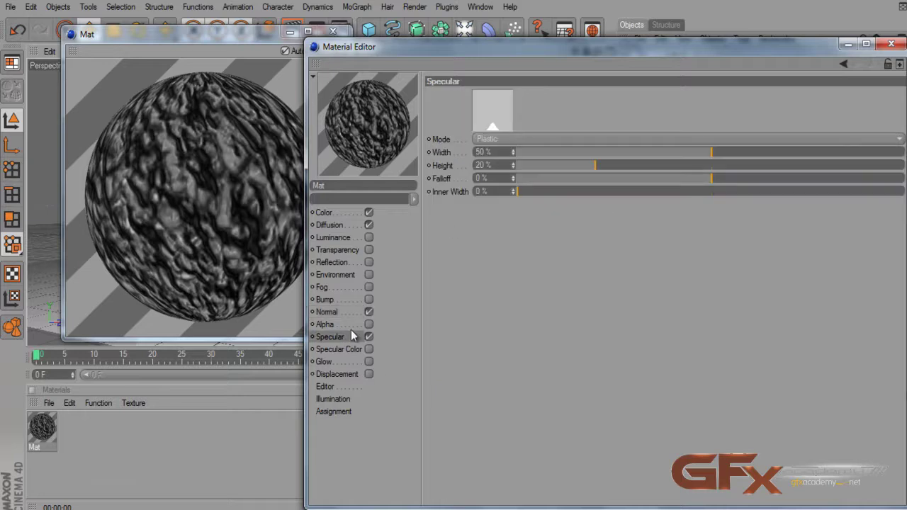
left_click(346, 350)
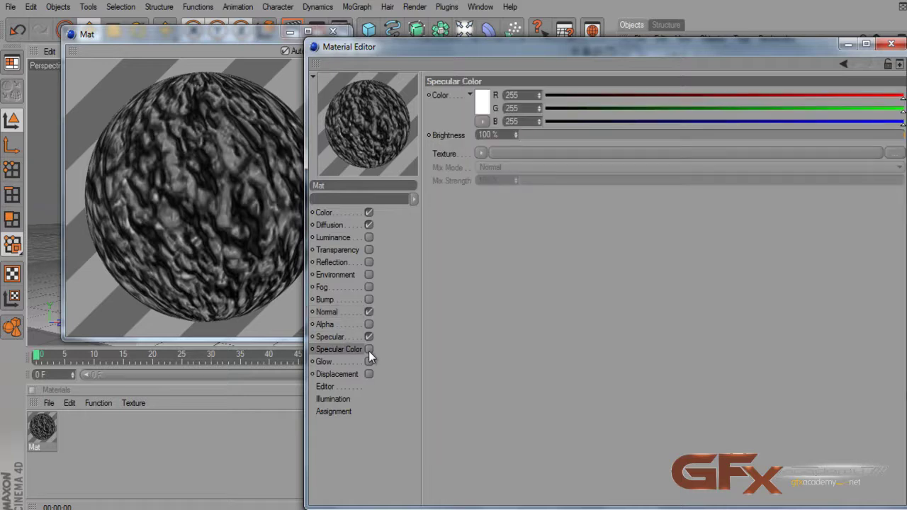
left_click(368, 350)
left_click(482, 153)
left_click(498, 181)
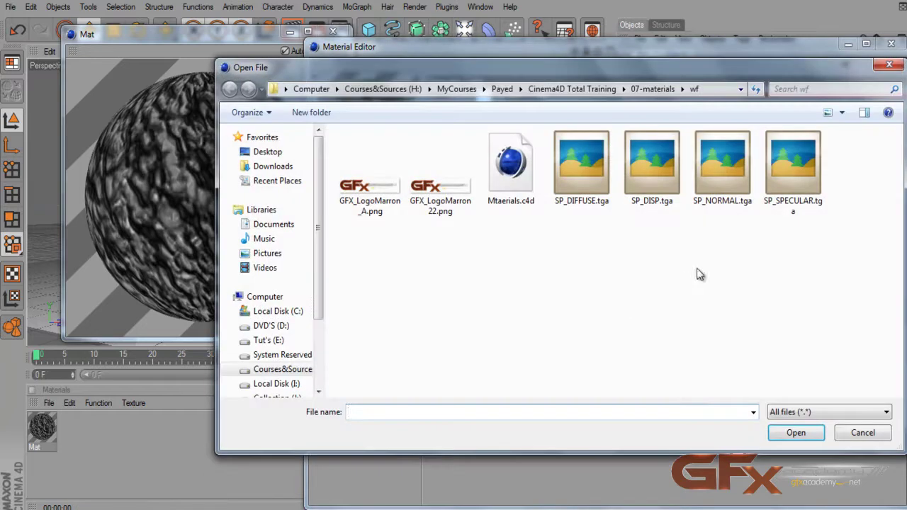
left_click(778, 209)
left_click(795, 431)
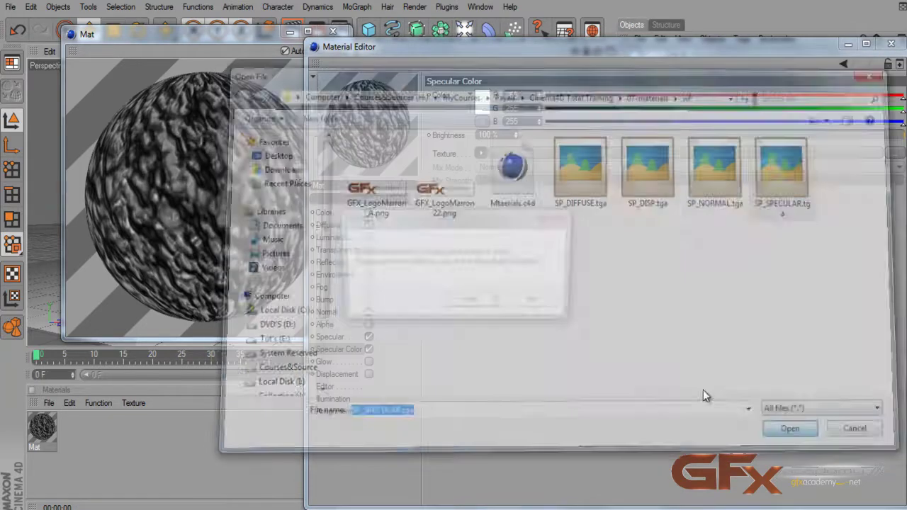
left_click(542, 305)
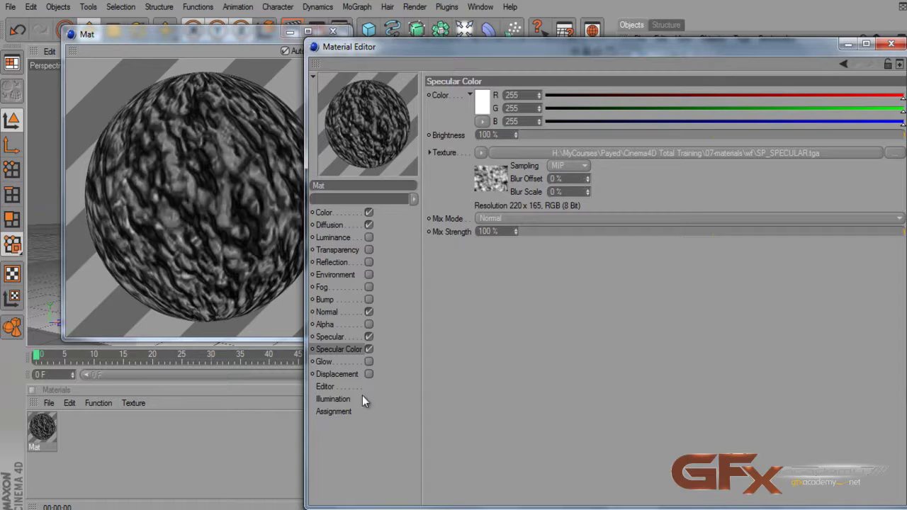
- Enable the Displacement channel and load SP_DISP.tga as its texture without copying it to the document location
left_click(361, 378)
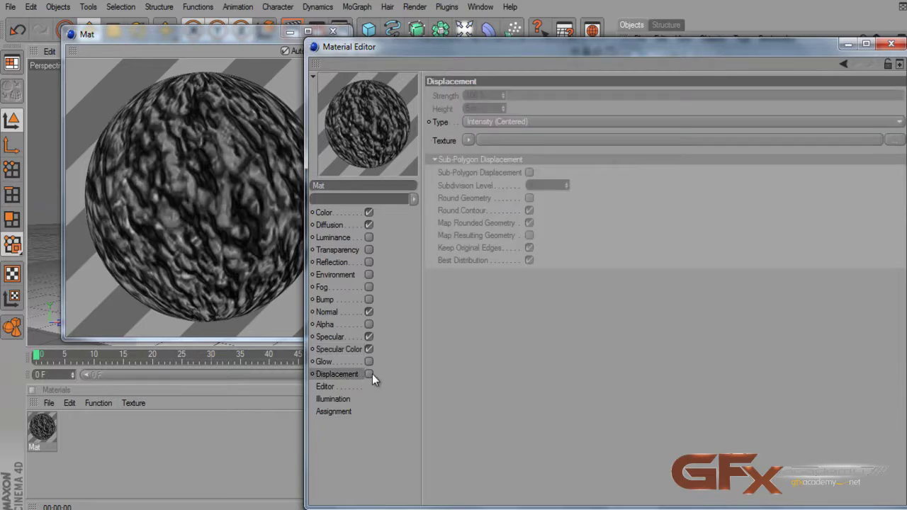
left_click(369, 375)
left_click(468, 140)
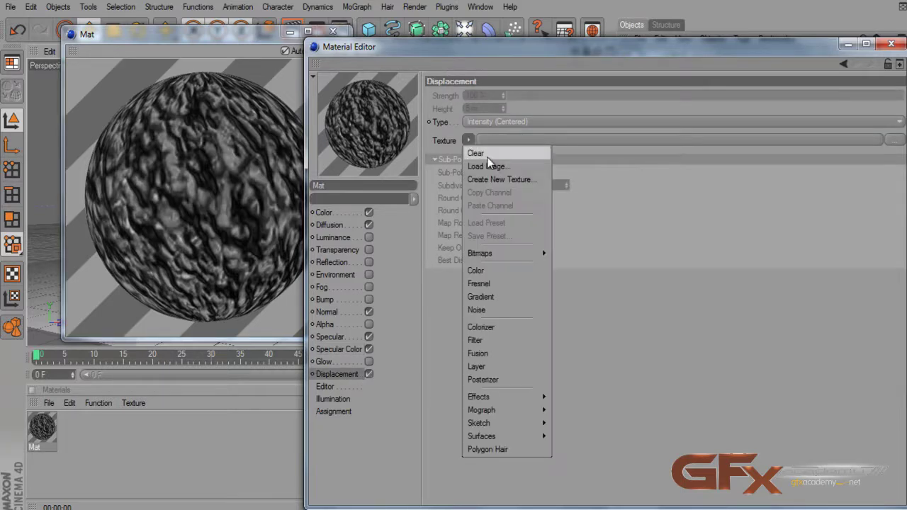
left_click(489, 166)
left_click(652, 170)
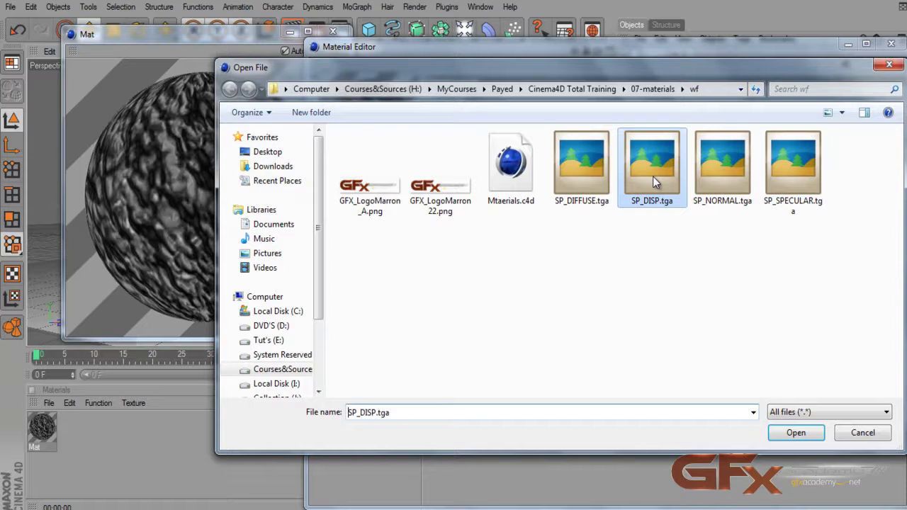
left_click(781, 433)
left_click(555, 304)
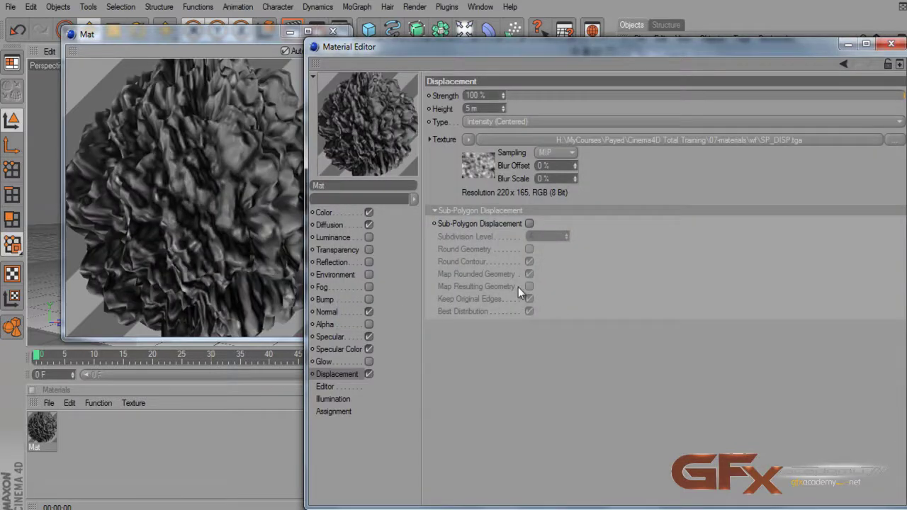
- Enable Sub-Polygon Displacement and lower the displacement strength to 16%
left_click(529, 224)
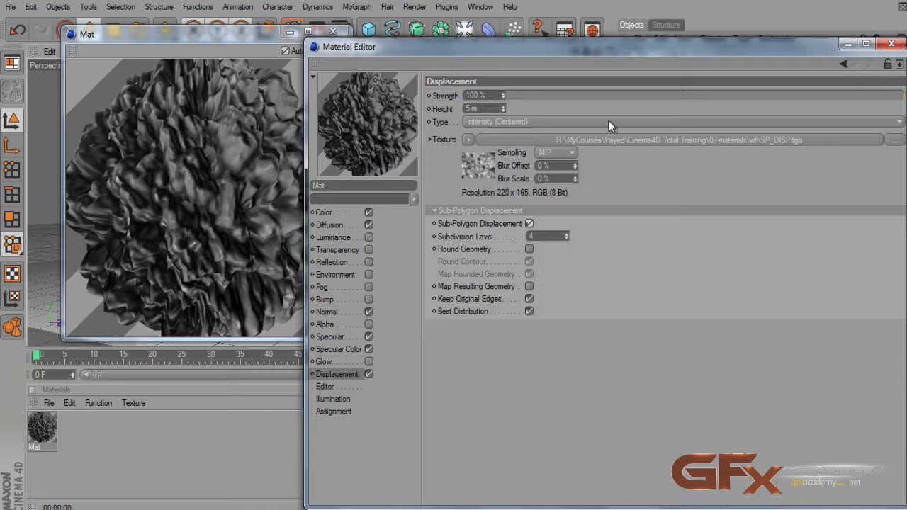
left_click_drag(890, 95, 739, 95)
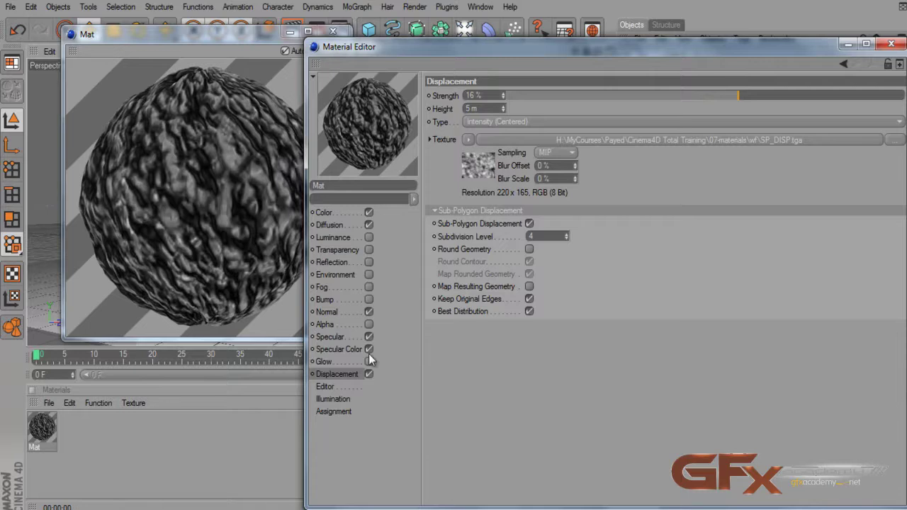
- Strengthen the specular highlight by setting its height to 43% and its falloff to 18%
left_click(333, 337)
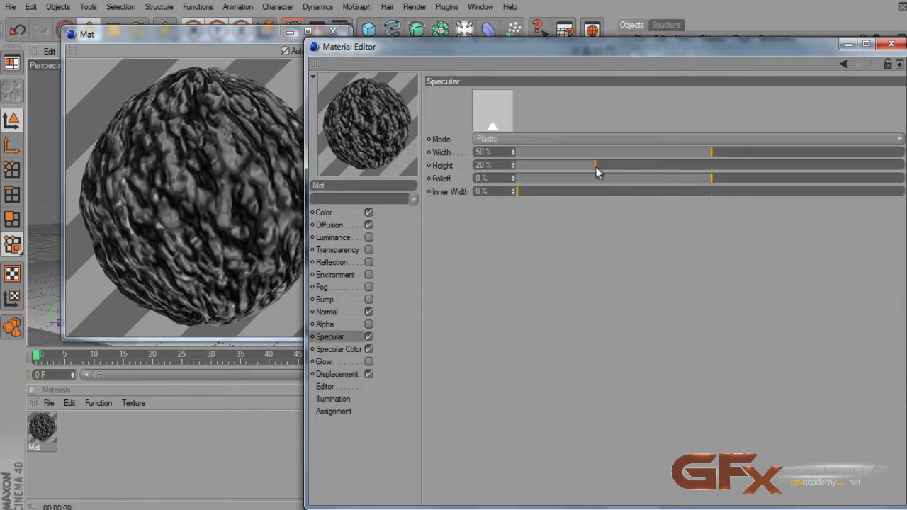
left_click_drag(599, 168, 748, 185)
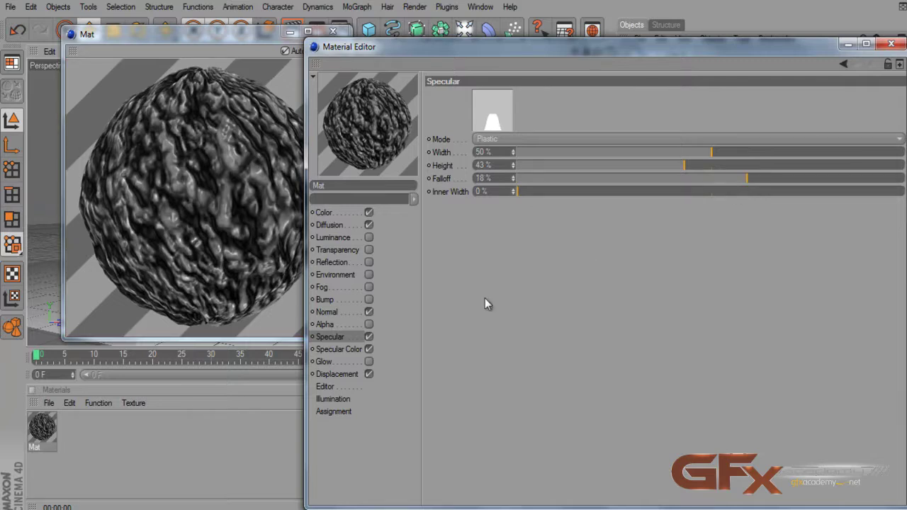
- Enable the Bump channel and load SP_DISP.tga as its texture without copying it to the document location
left_click(369, 300)
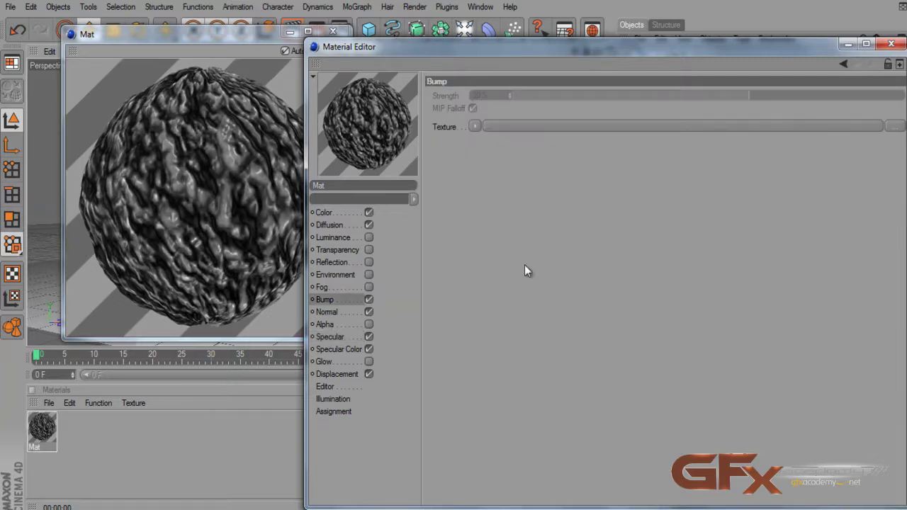
left_click(475, 127)
left_click(496, 154)
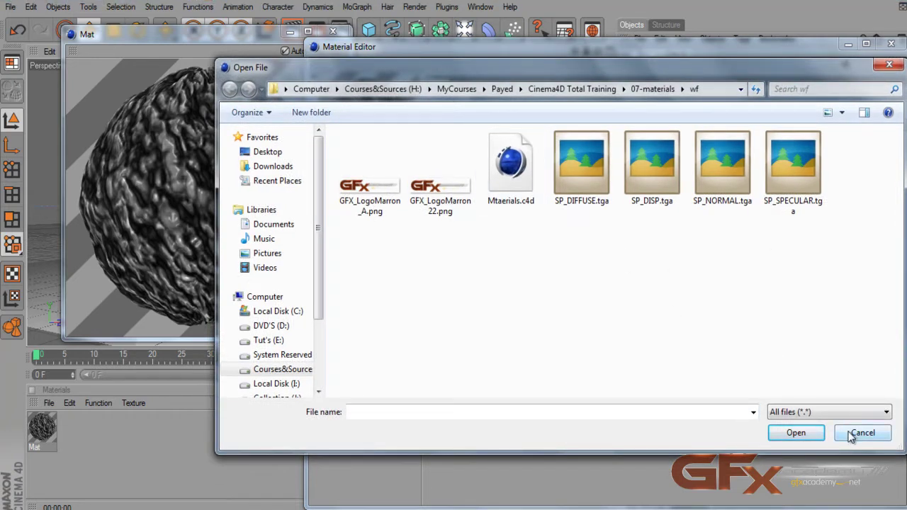
left_click(663, 202)
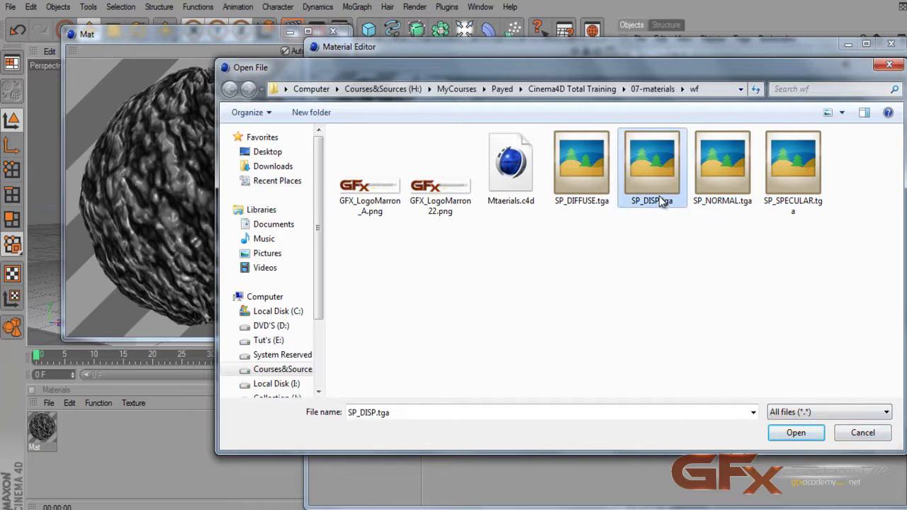
left_click(796, 432)
left_click(533, 303)
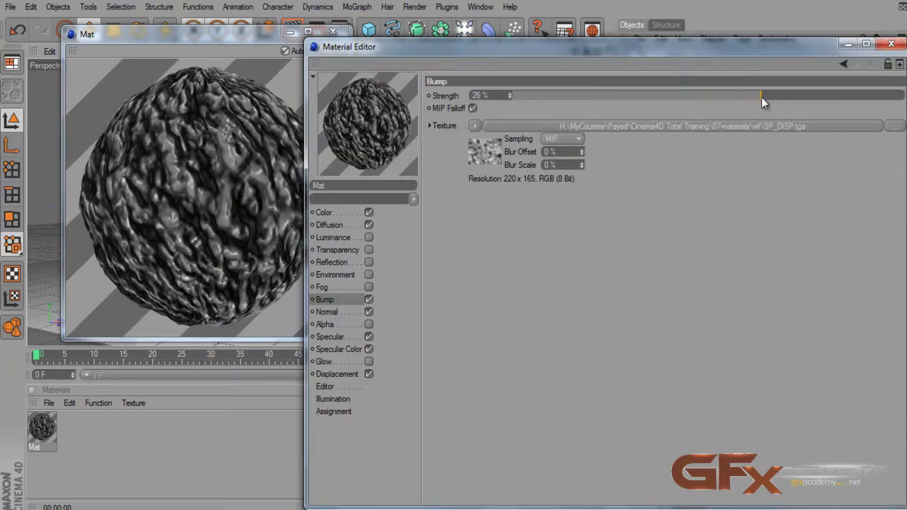
- Set the bump strength to 57% and its texture sampling to Alias 3
left_click_drag(762, 98, 818, 101)
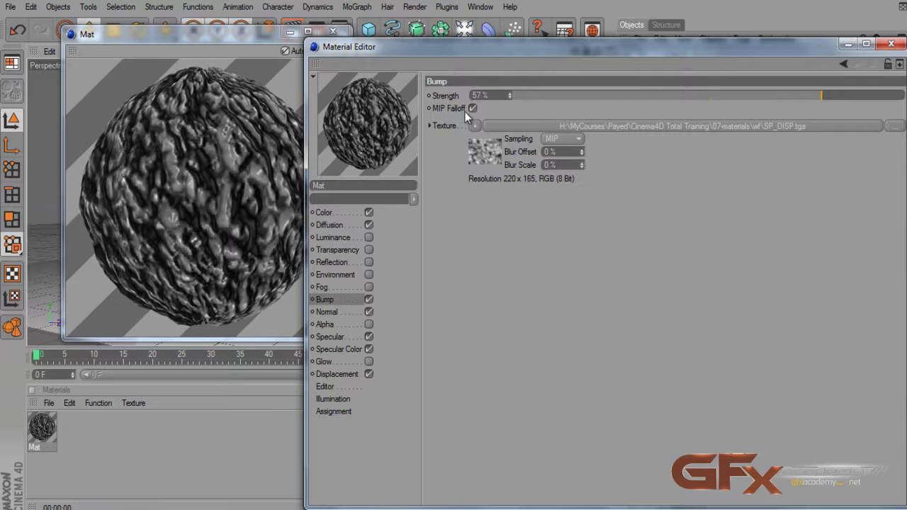
key("ctrl+r")
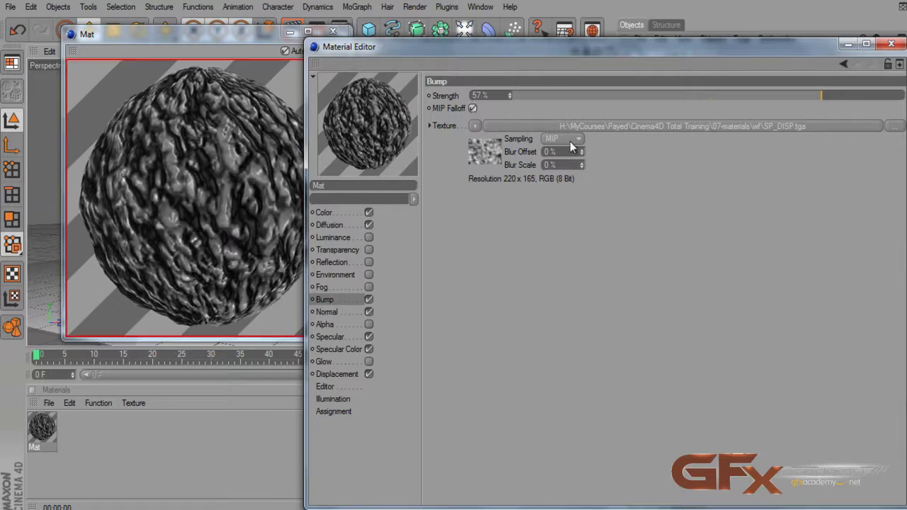
left_click(570, 141)
left_click(568, 217)
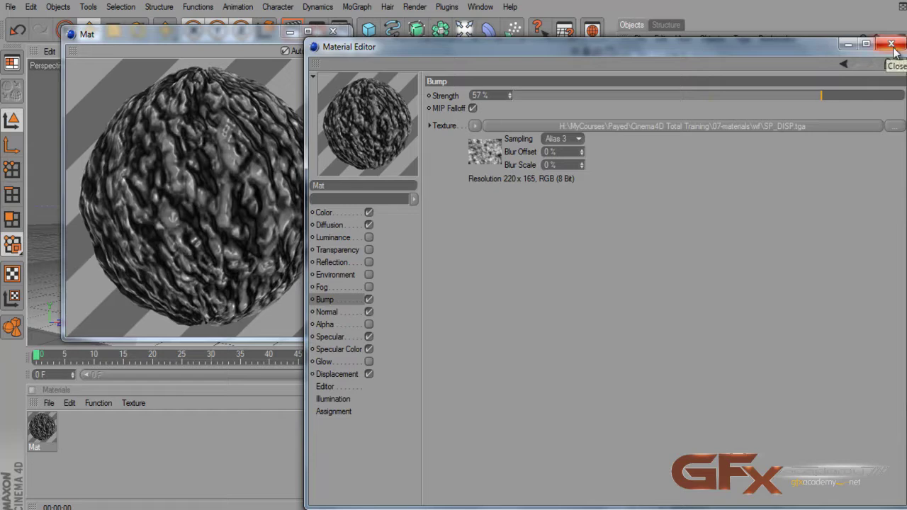
- Change the material's base color to a dark brown, R 71, G 27, B 2
left_click(347, 214)
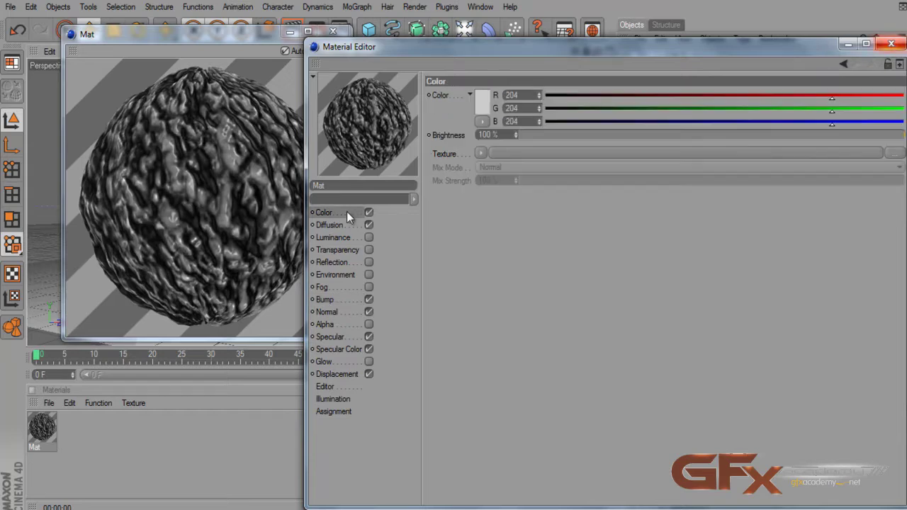
left_click(483, 106)
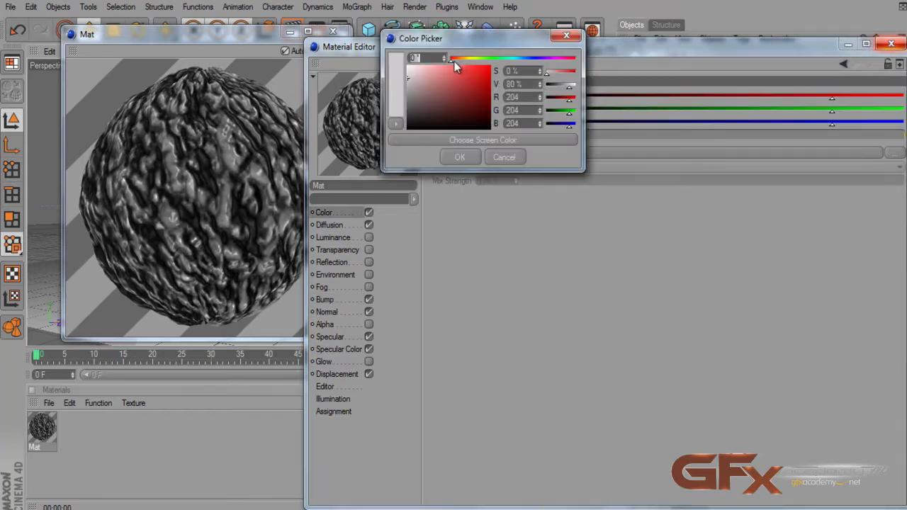
left_click(459, 58)
left_click(488, 110)
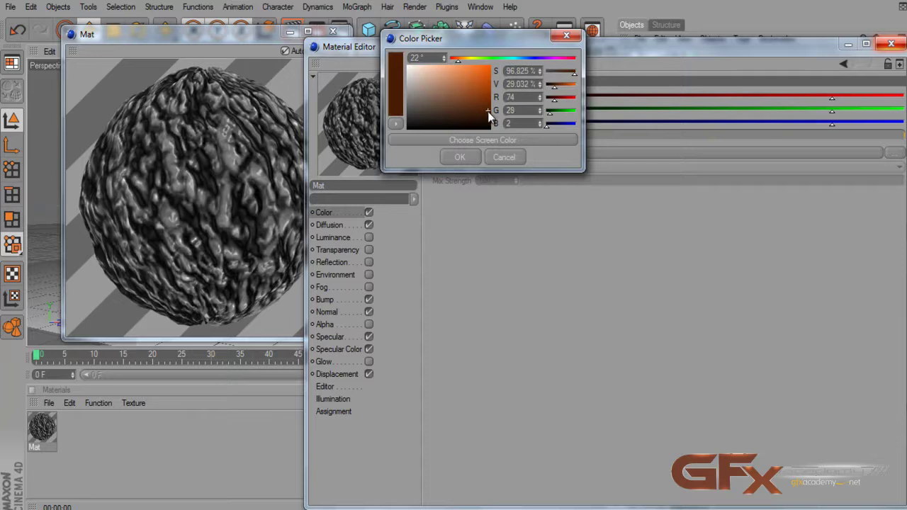
left_click(488, 112)
left_click(461, 158)
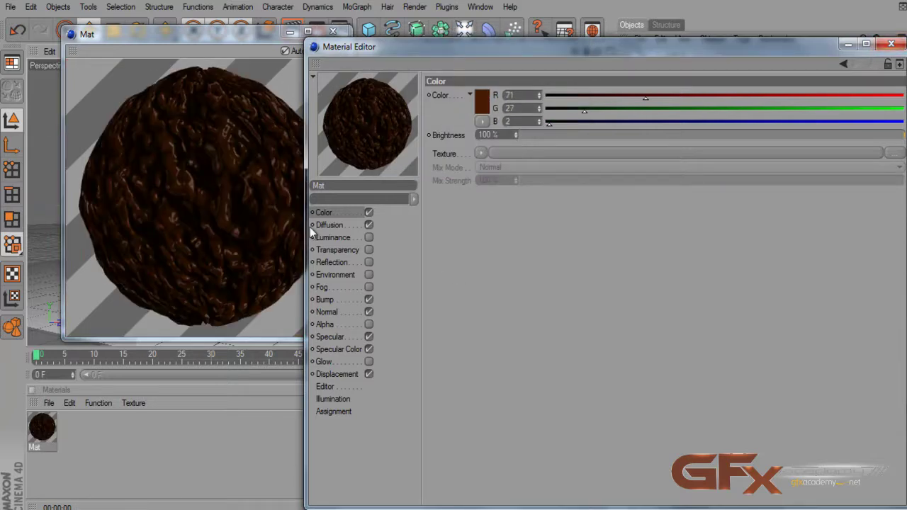
- Enable Affect Luminance in the material's Diffusion channel and brighten the base color to R 128, G 49, B 4
left_click(348, 224)
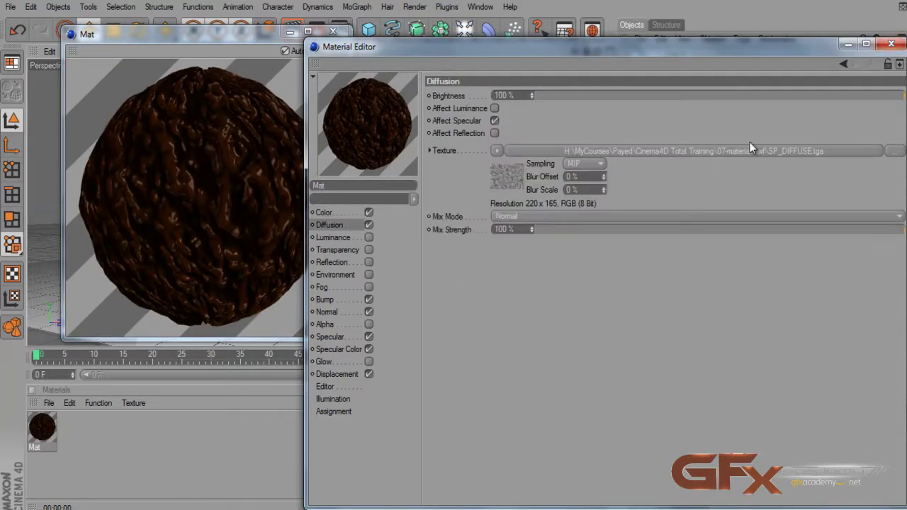
left_click(495, 109)
left_click(322, 213)
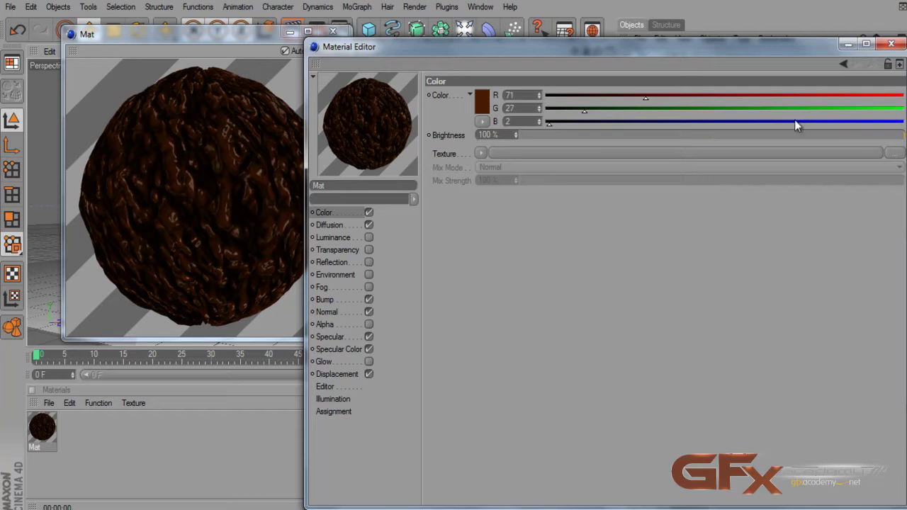
left_click_drag(882, 139, 797, 138)
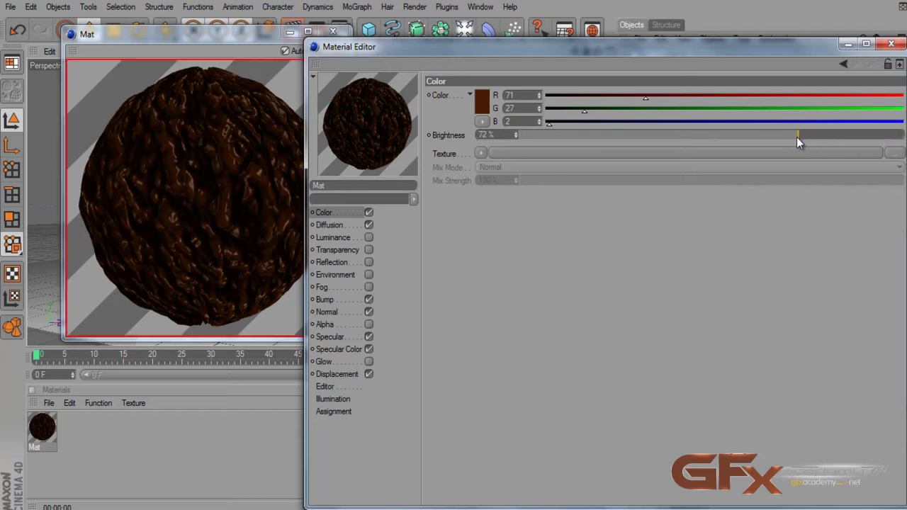
left_click(482, 100)
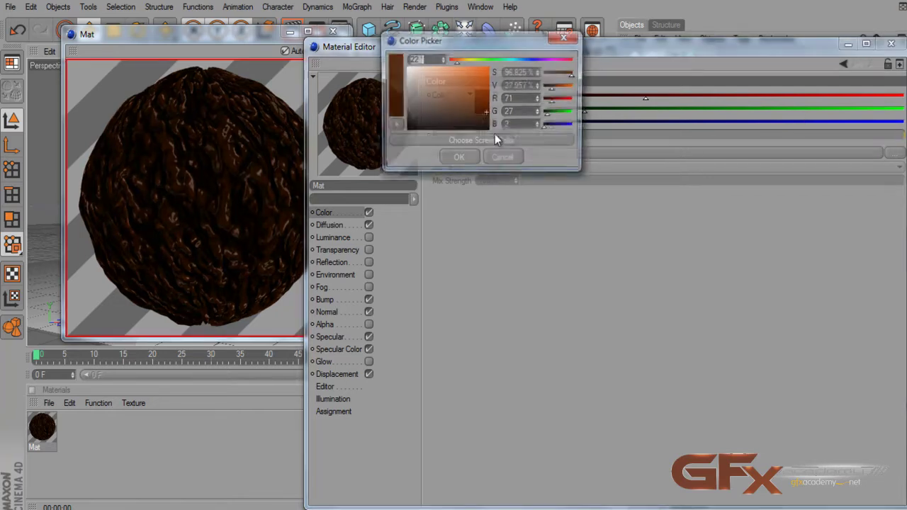
left_click_drag(488, 117, 488, 100)
left_click(471, 162)
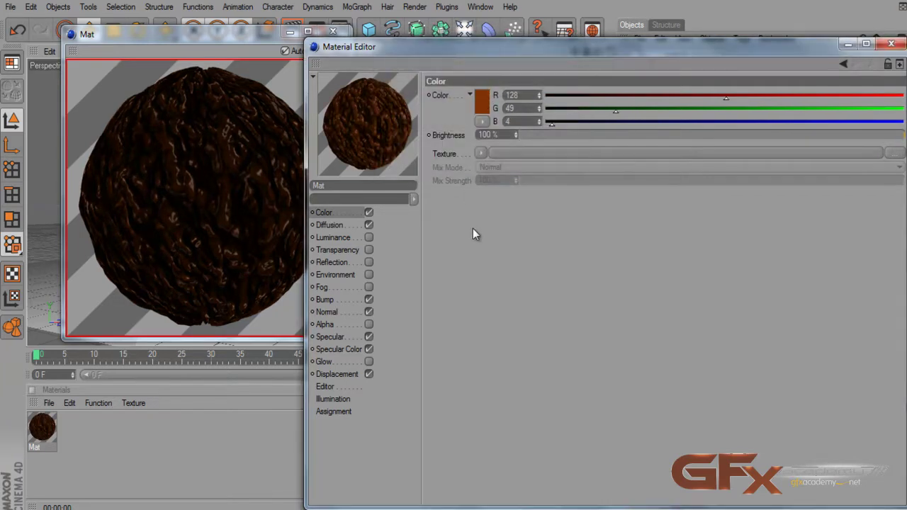
- Close the material windows, make the sphere editable and apply the Mat material to it
left_click(891, 43)
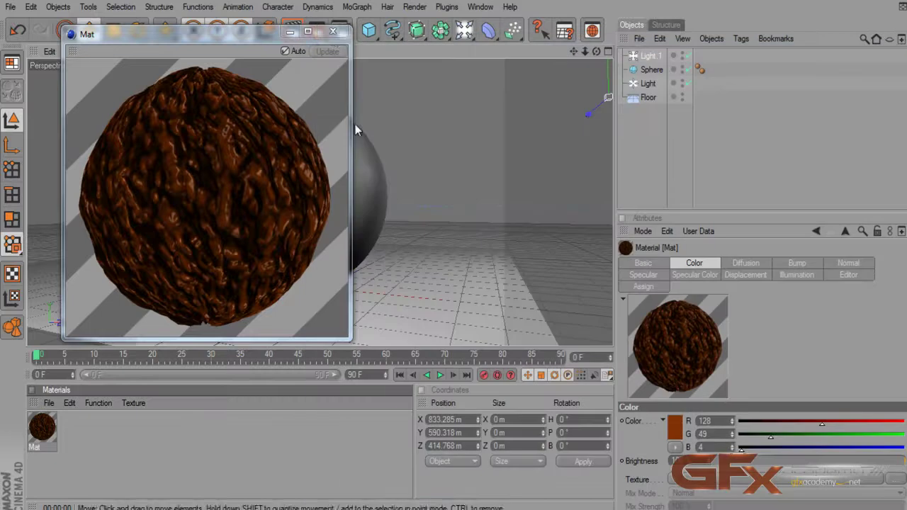
left_click(332, 33)
left_click_drag(49, 429, 648, 68)
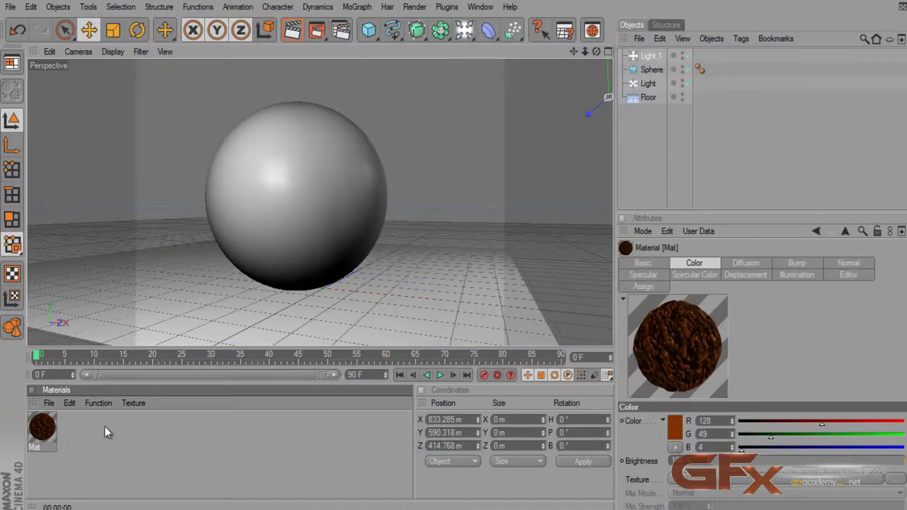
left_click(651, 69)
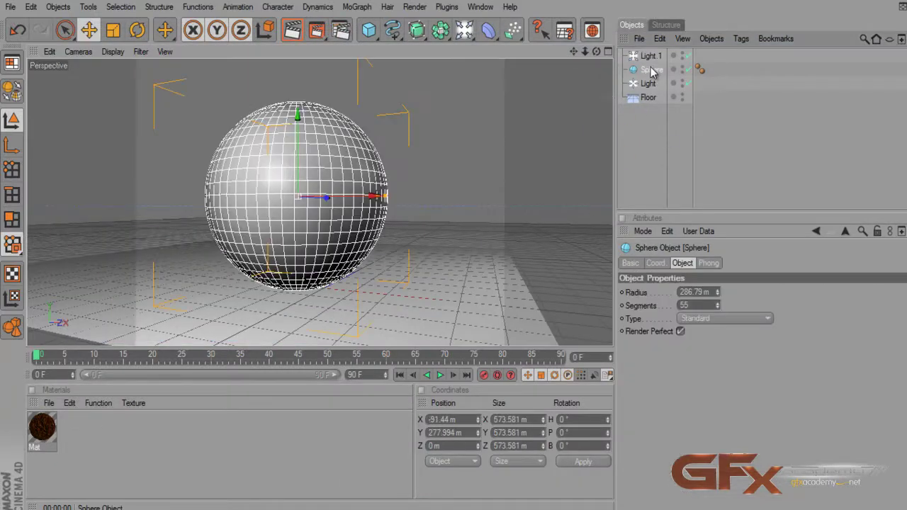
key("c")
left_click_drag(53, 428, 656, 69)
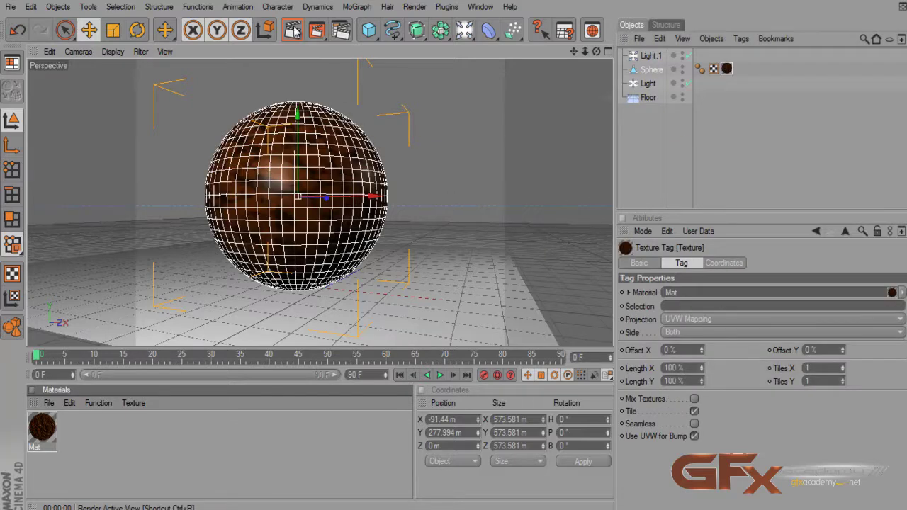
- Set the render output preset to HDV/HDTV 720 29.97 and render the enlarged view of the sphere at full size
left_click(341, 31)
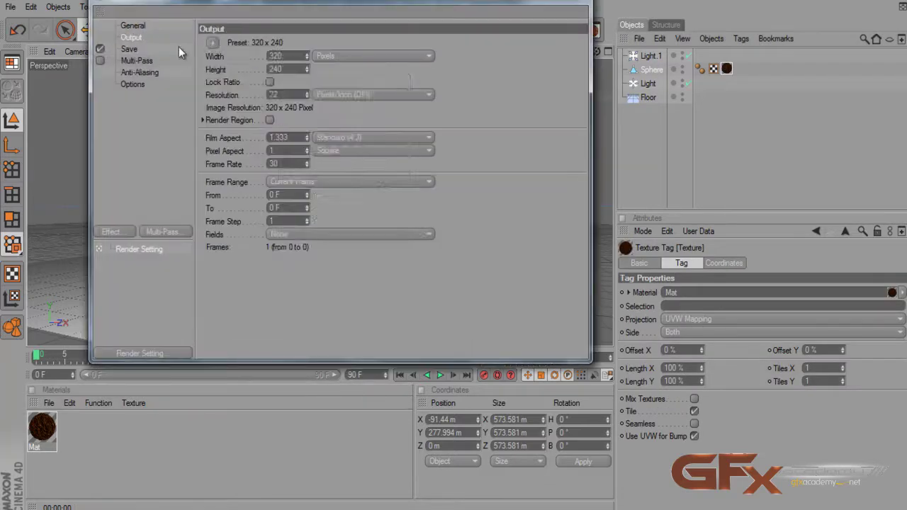
left_click(213, 43)
mouse_move(237, 85)
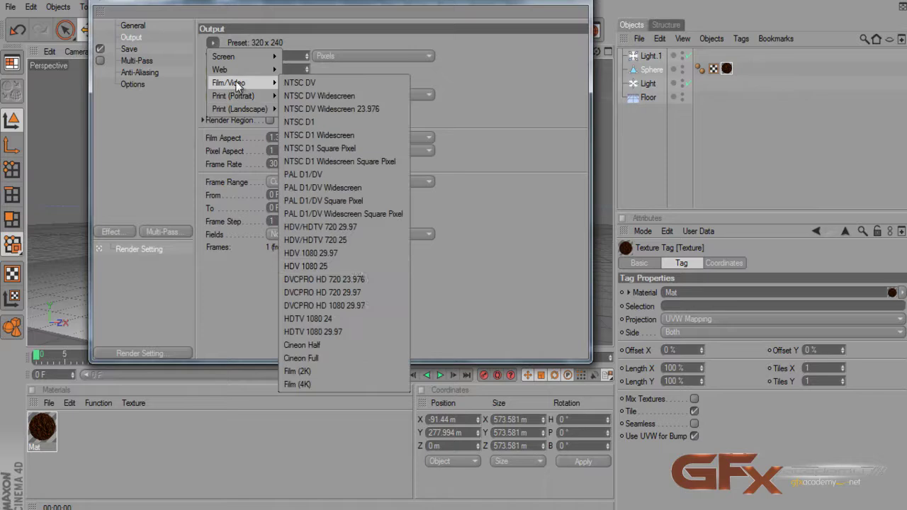
left_click(366, 227)
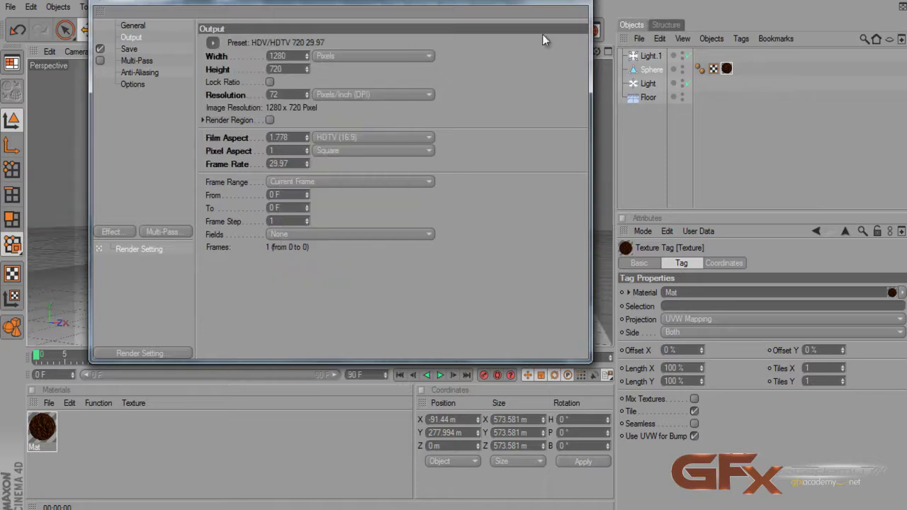
left_click(576, 4)
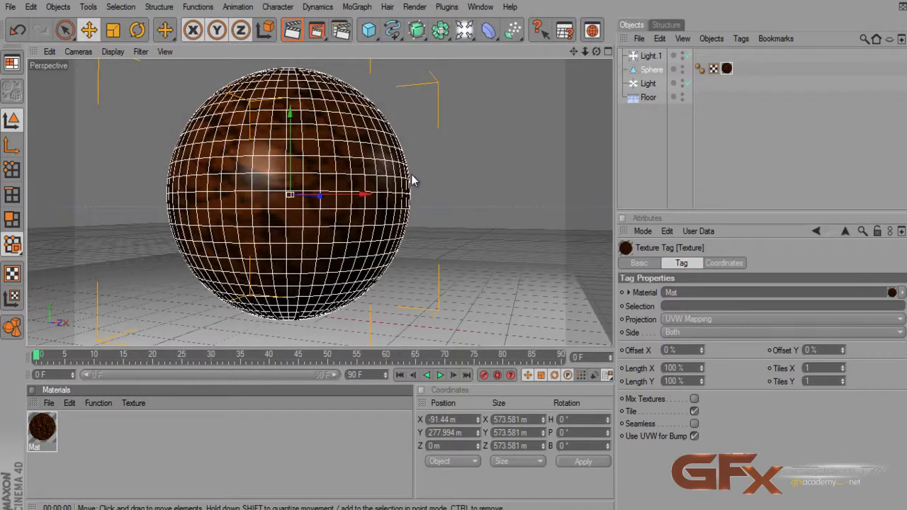
left_click(317, 30)
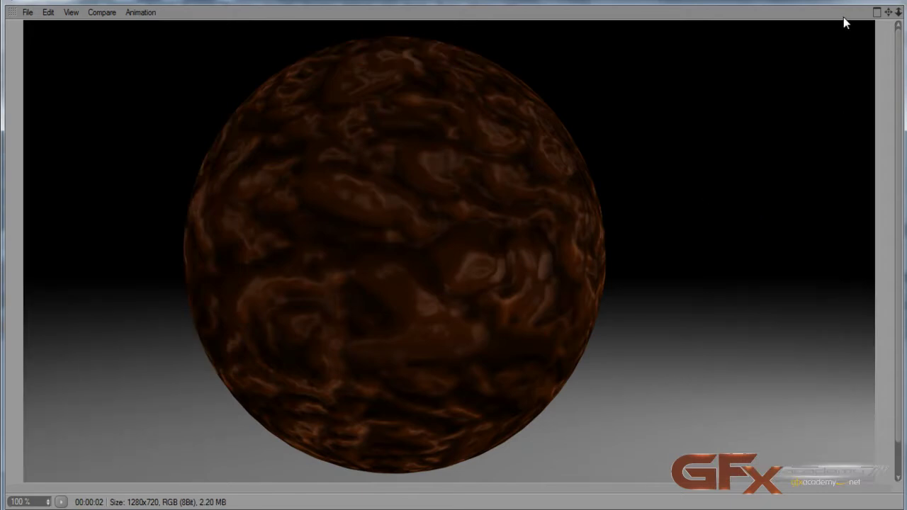
left_click(882, 4)
- Set the material's displacement height to 25 m and strength to 42%, and render the sphere in the viewport
double_click(53, 433)
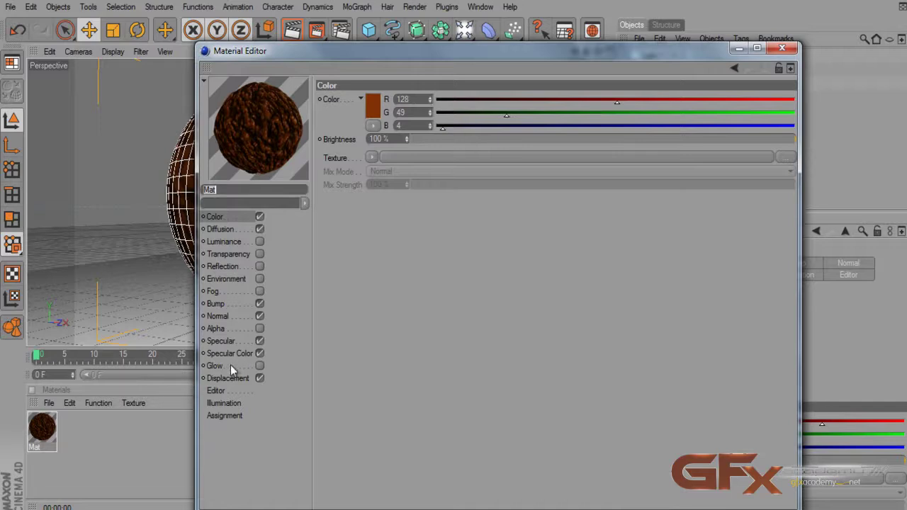
left_click(226, 378)
double_click(366, 113)
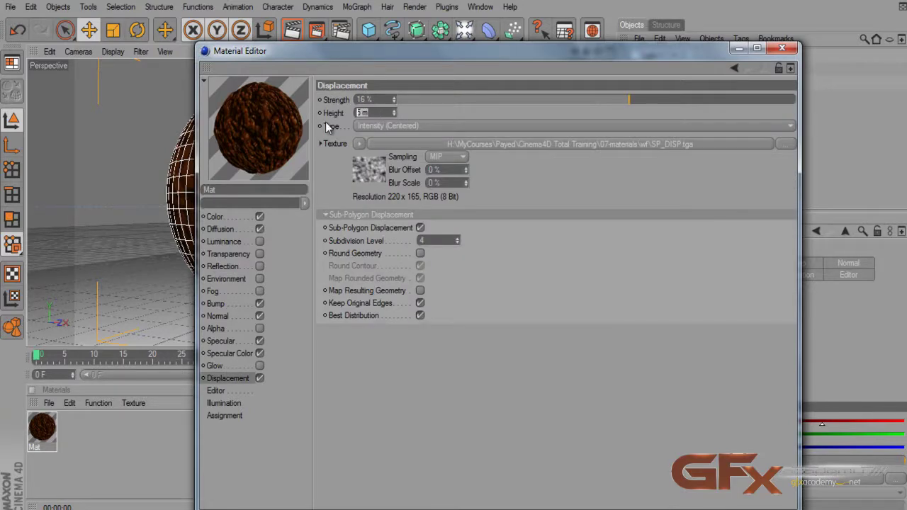
type("25")
key("Return")
left_click_drag(630, 101, 683, 106)
left_click_drag(363, 60, 687, 149)
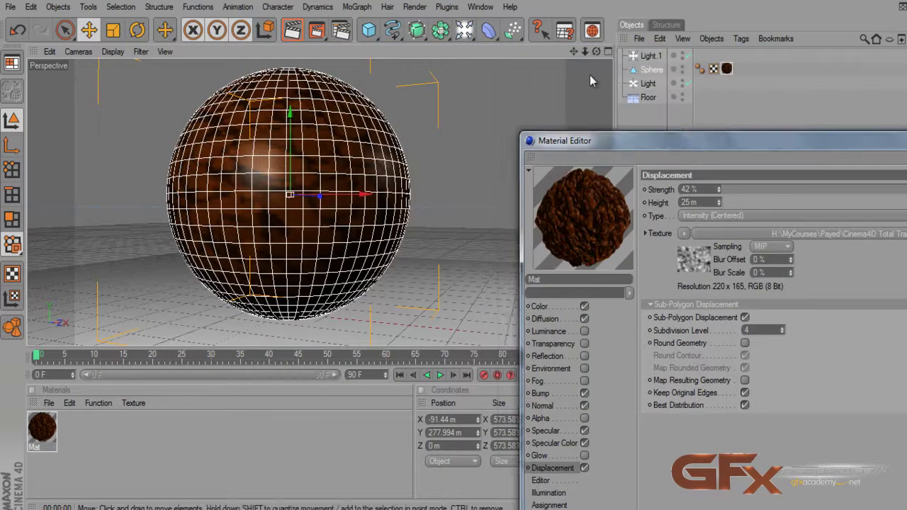
left_click_drag(592, 80, 511, 88, "alt")
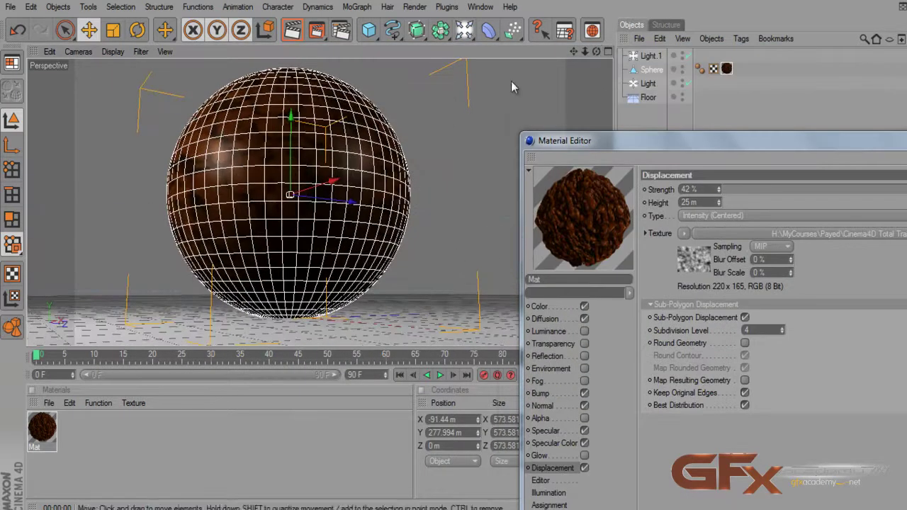
left_click(292, 30)
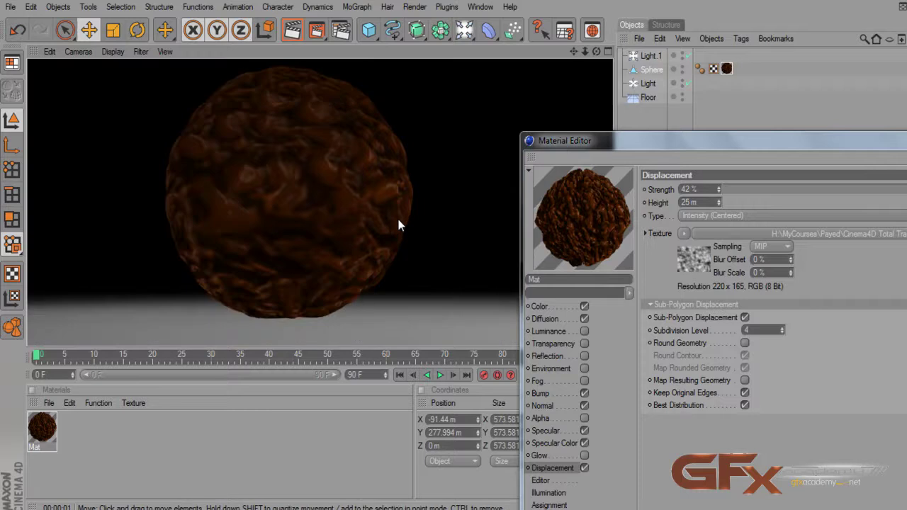
- Raise the area light's intensity to 179% and render the viewport again
left_click(650, 56)
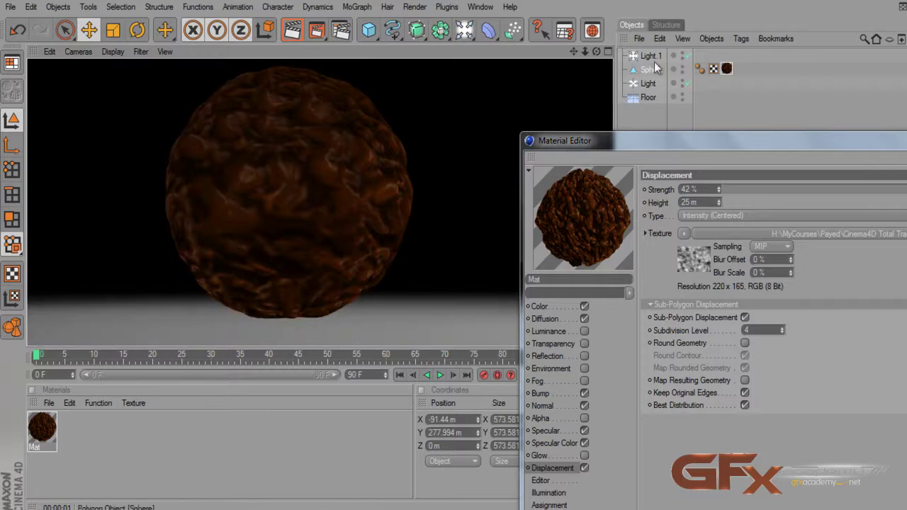
left_click(648, 82)
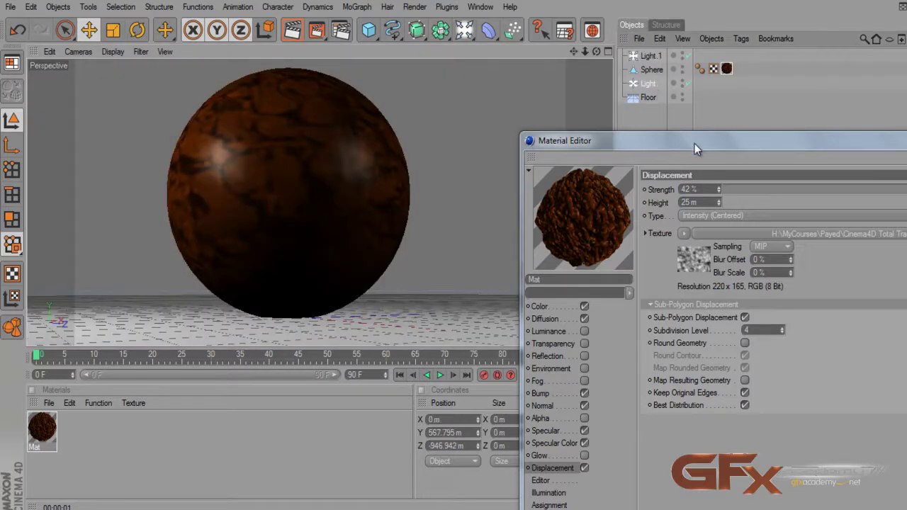
left_click_drag(695, 143, 699, 379)
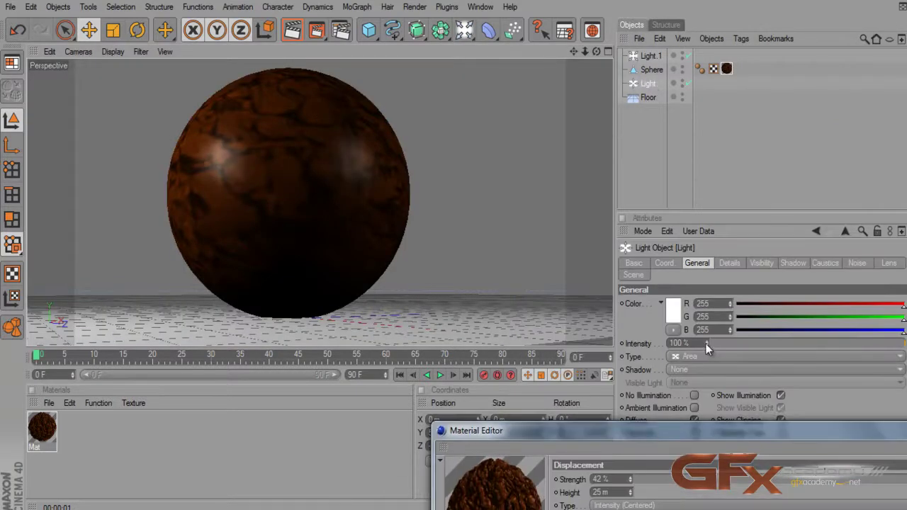
left_click_drag(706, 344, 706, 344)
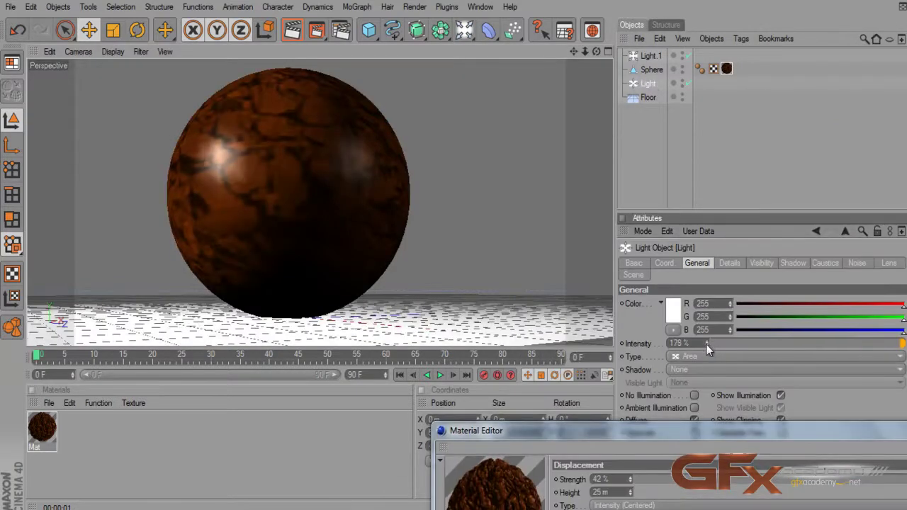
left_click(288, 32)
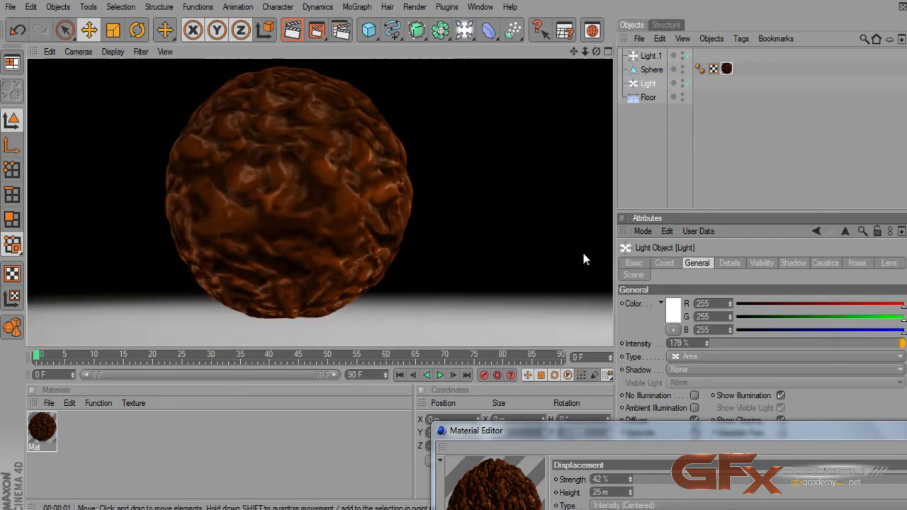
- Switch the material's Normal channel off and back on to compare its effect in the preview
left_click_drag(598, 433, 605, 84)
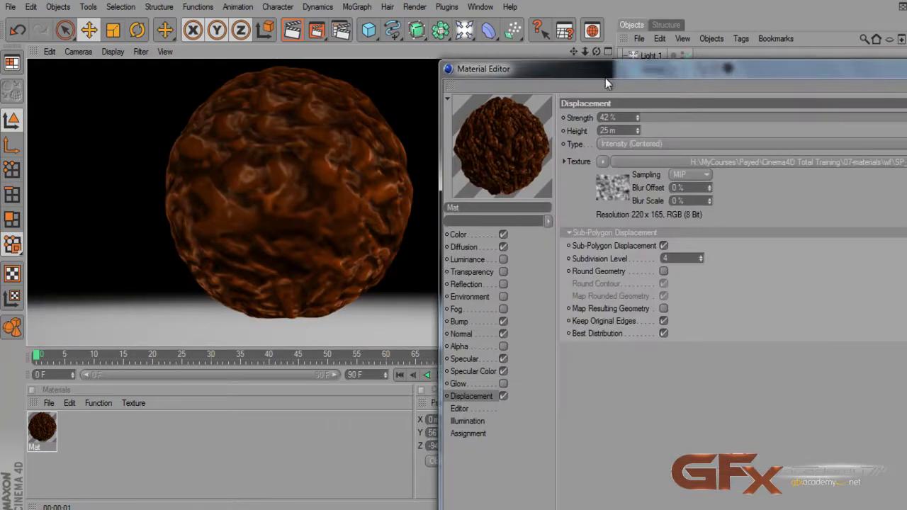
left_click(509, 335)
left_click(504, 336)
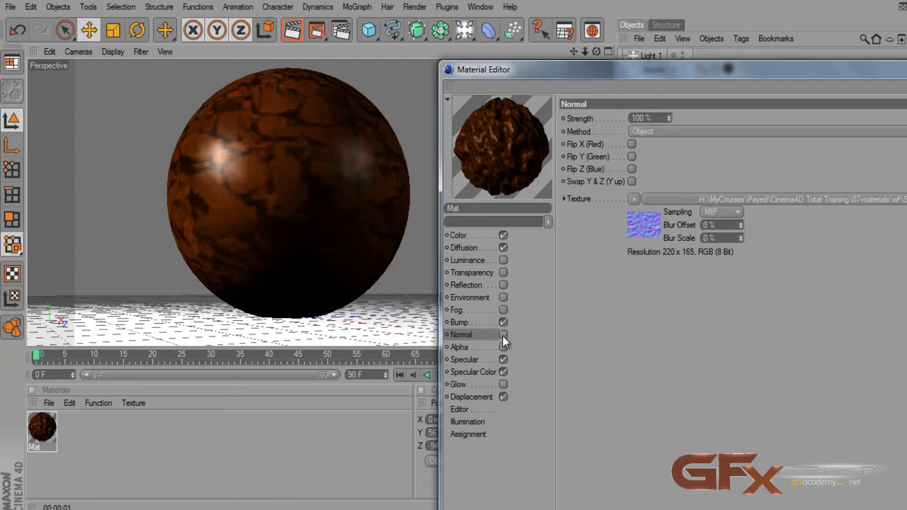
left_click(502, 336)
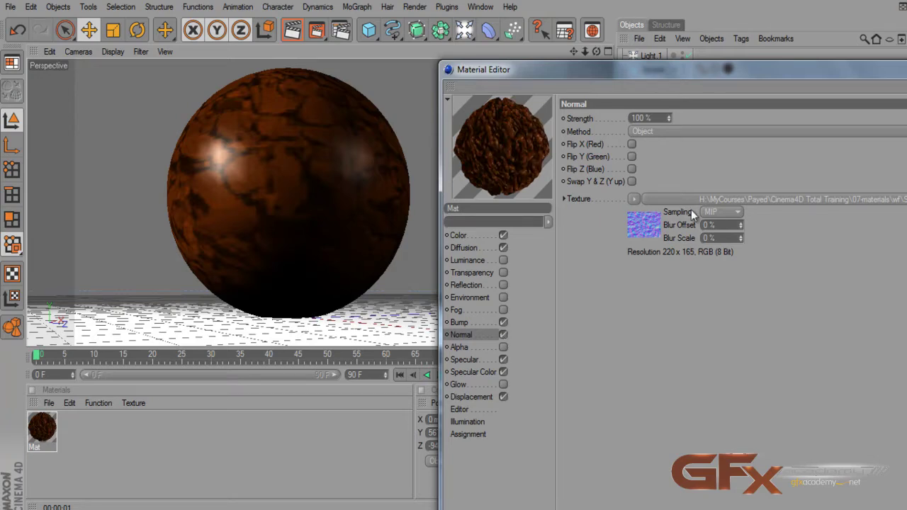
- Set the normal map's texture sampling to Alias 3 and render the viewport
left_click(719, 212)
left_click(724, 293)
left_click(293, 32)
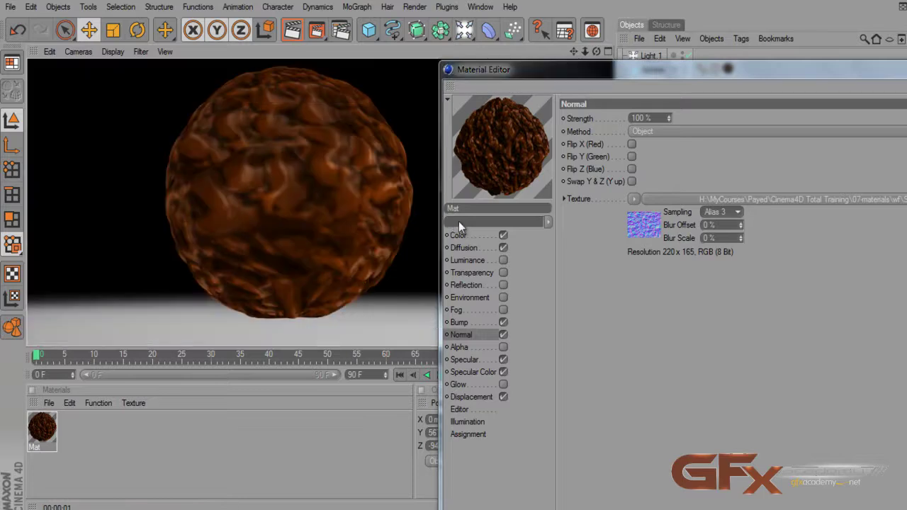
- Close the material editor and undo the recent edits back to the parametric sphere without a material
left_click_drag(836, 71, 501, 272)
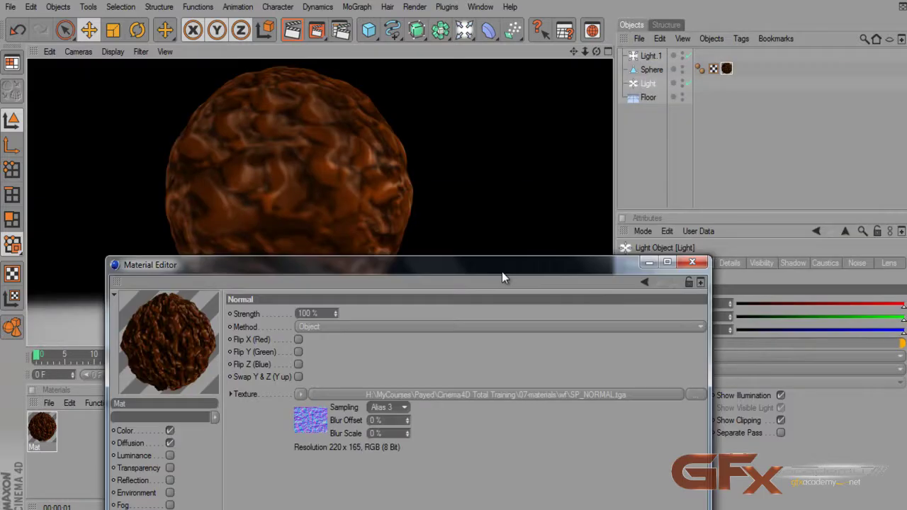
left_click(693, 263)
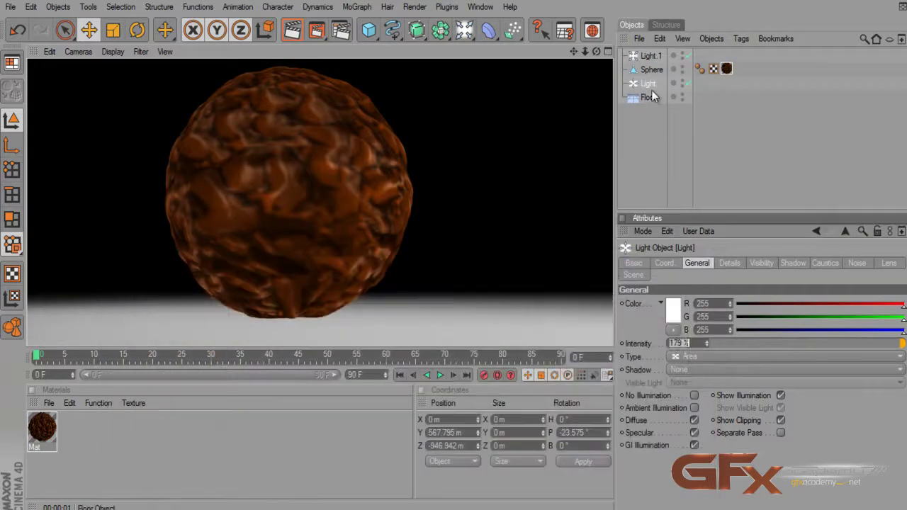
left_click(651, 70)
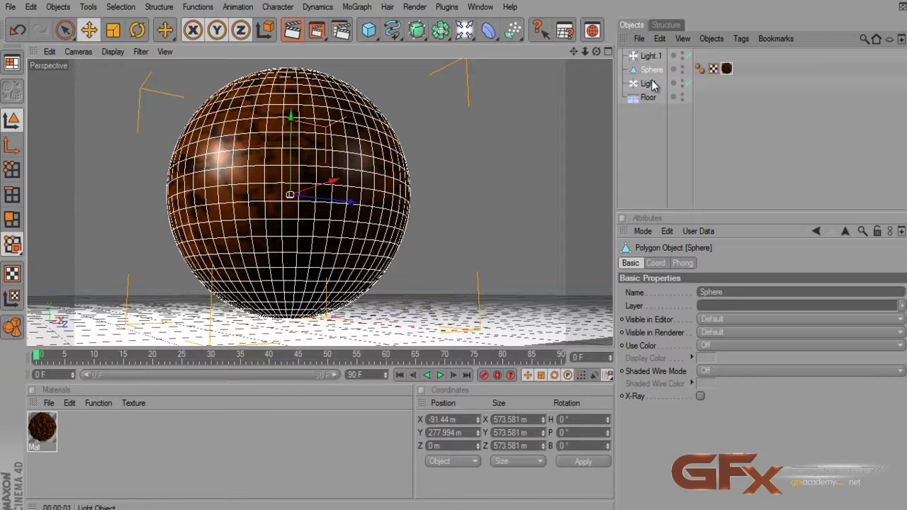
left_click(649, 83)
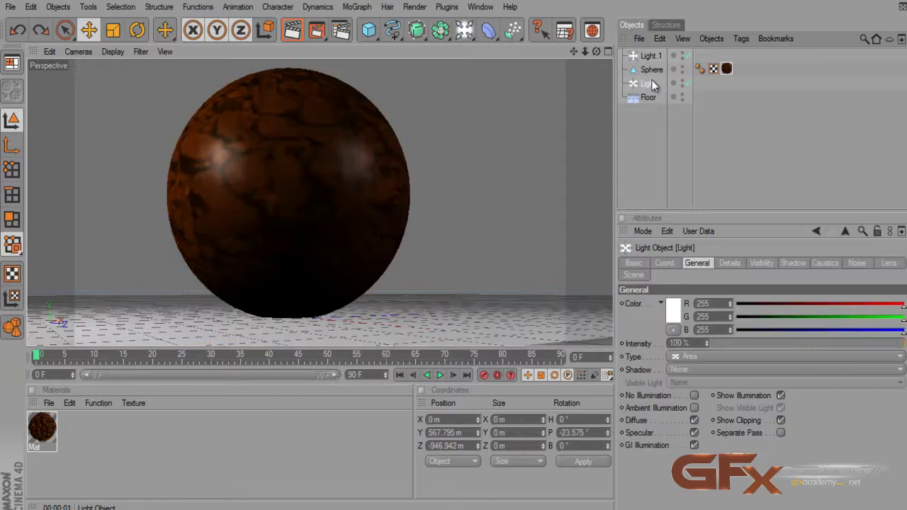
key("Up")
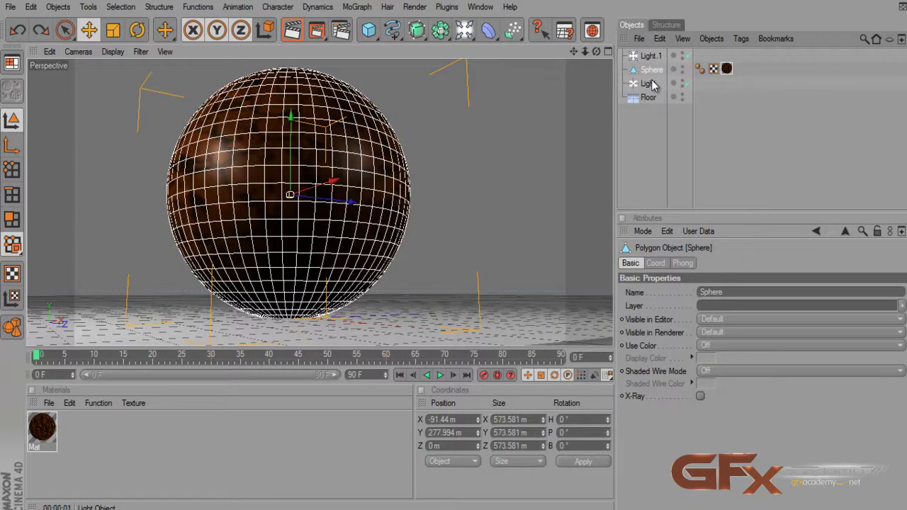
key("ctrl+z")
key("ctrl+z")
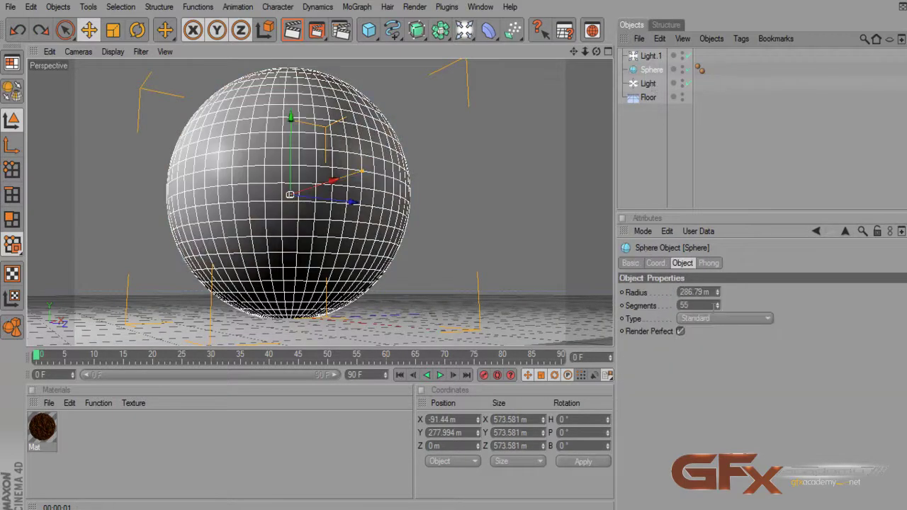
- Try the Octahedron type on the sphere, settle on Icosahedron, and set its segments to 65
left_click(722, 319)
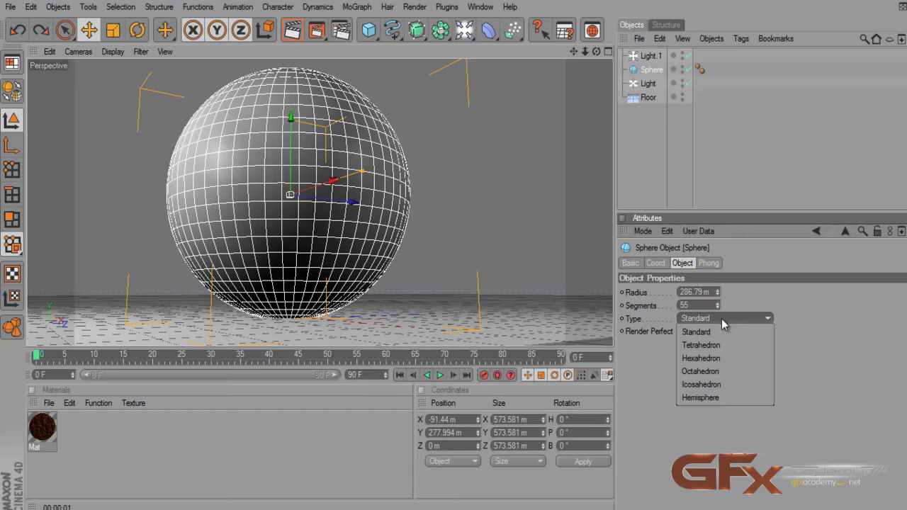
left_click(730, 371)
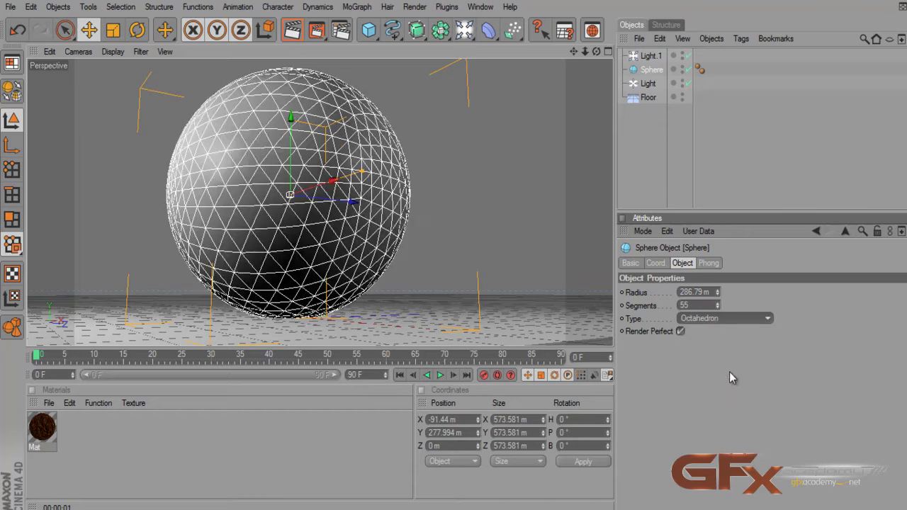
left_click(712, 318)
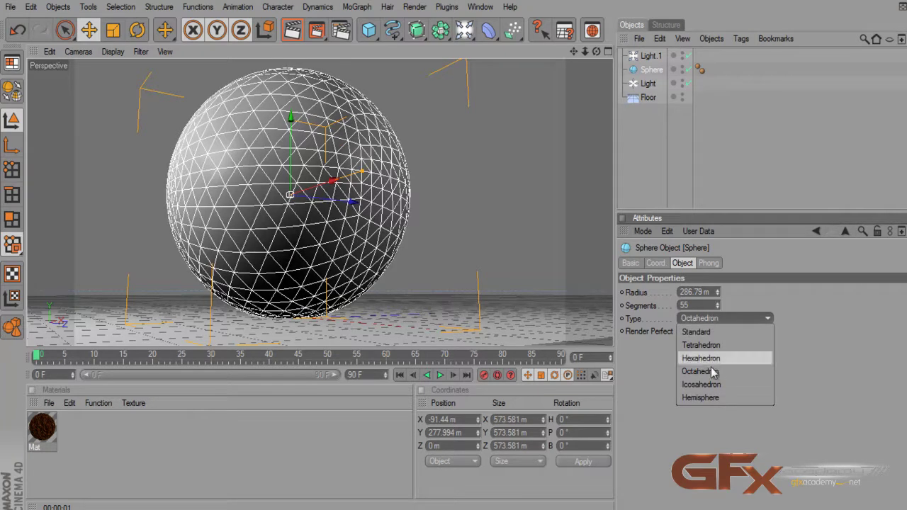
left_click(709, 384)
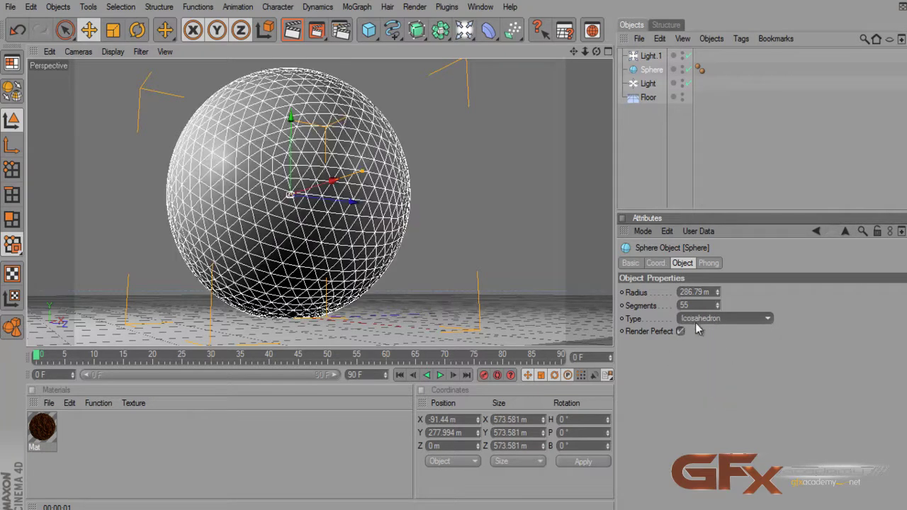
left_click(704, 305)
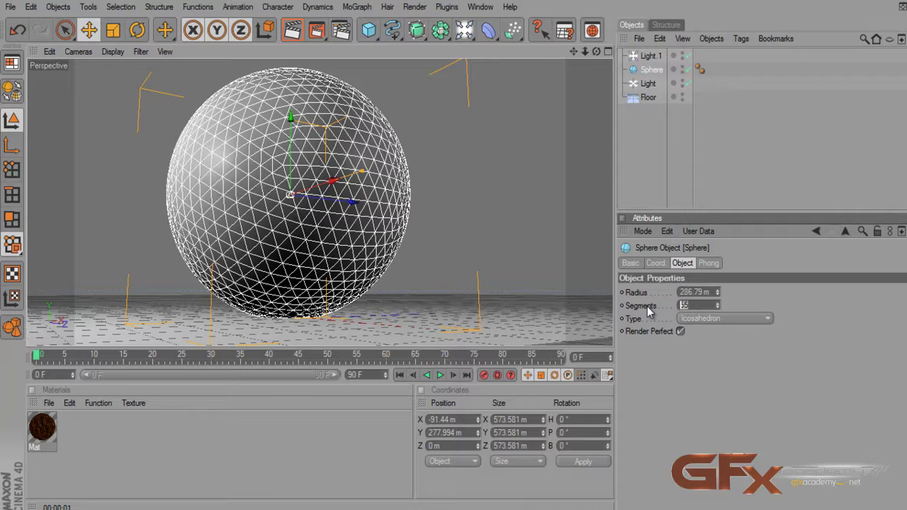
type("65")
key("Return")
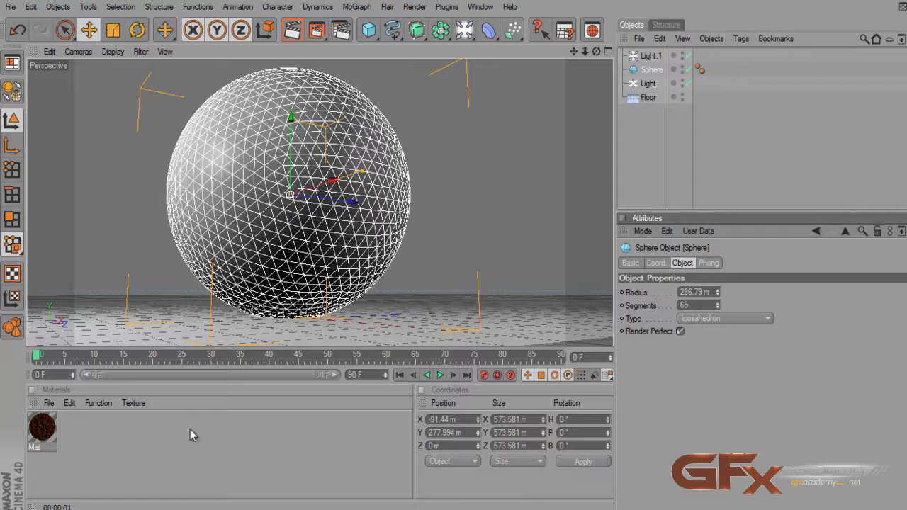
- Apply the Mat material to the sphere and convert the sphere into an editable polygon object
left_click_drag(43, 427, 648, 75)
left_click(292, 30)
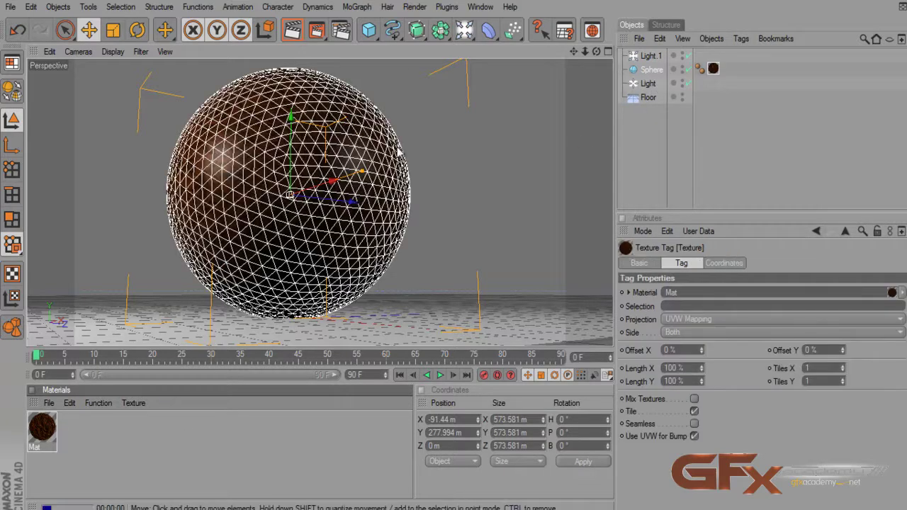
left_click(652, 70)
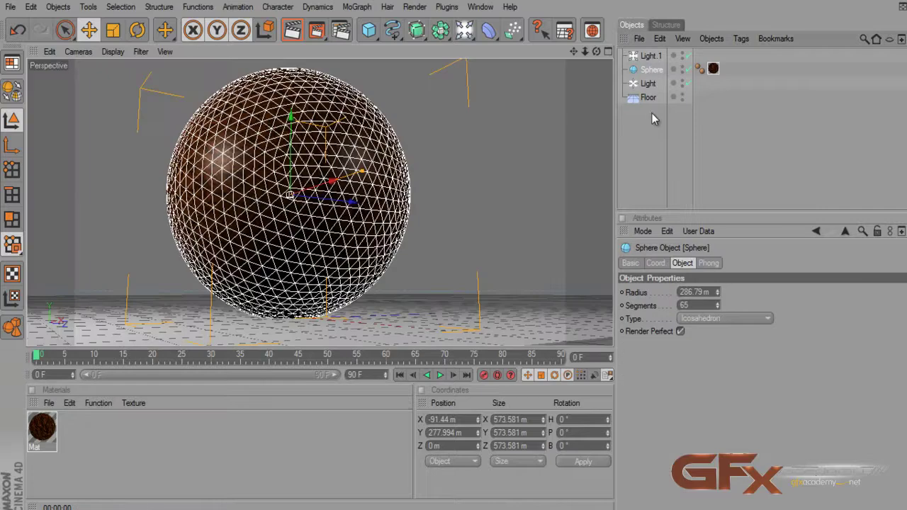
key("c")
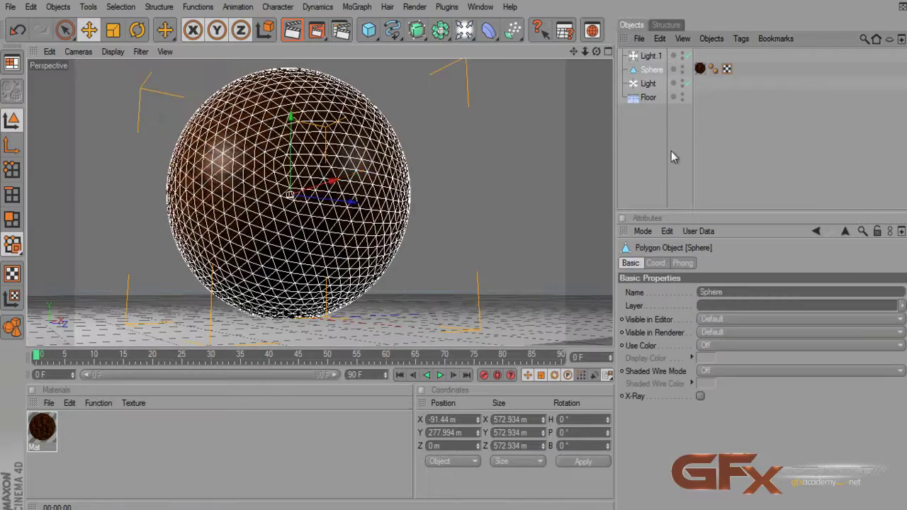
left_click(700, 68)
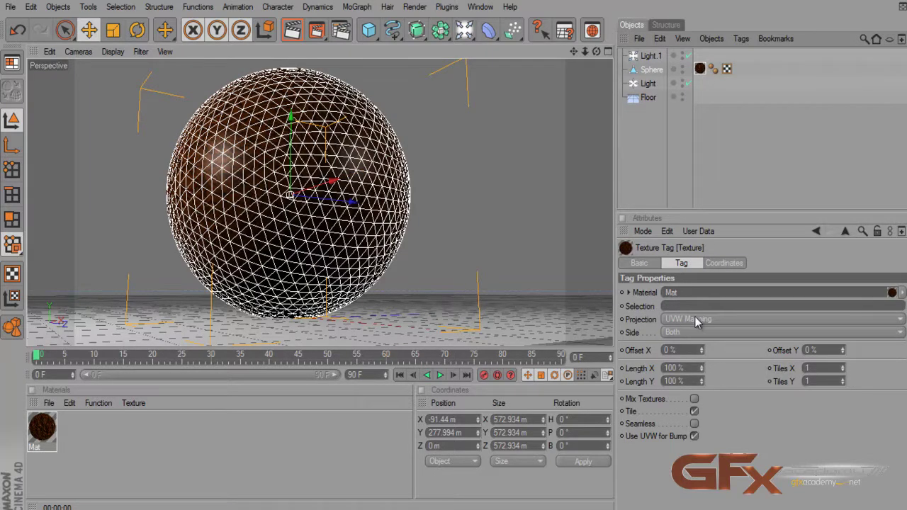
- In the material's Displacement channel, raise the strength to 63% and set the height to 50 m
double_click(41, 429)
left_click(227, 379)
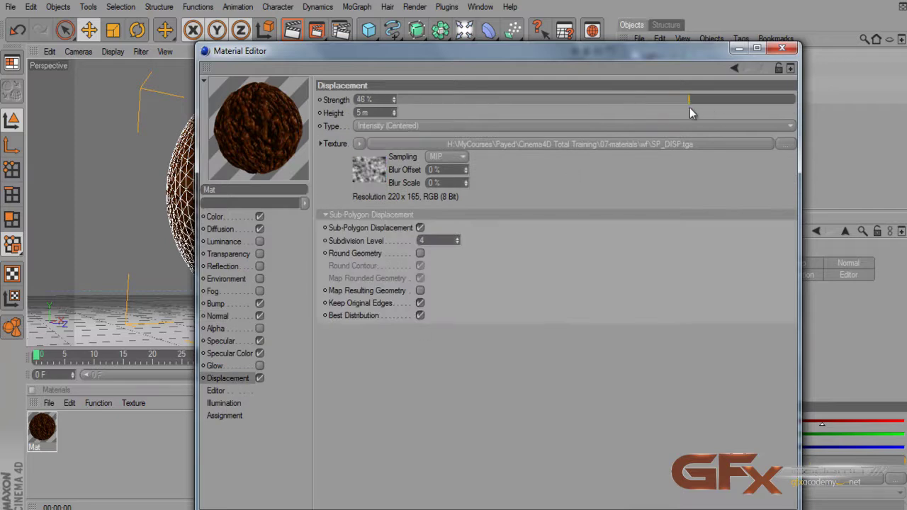
left_click_drag(690, 108, 723, 107)
double_click(362, 113)
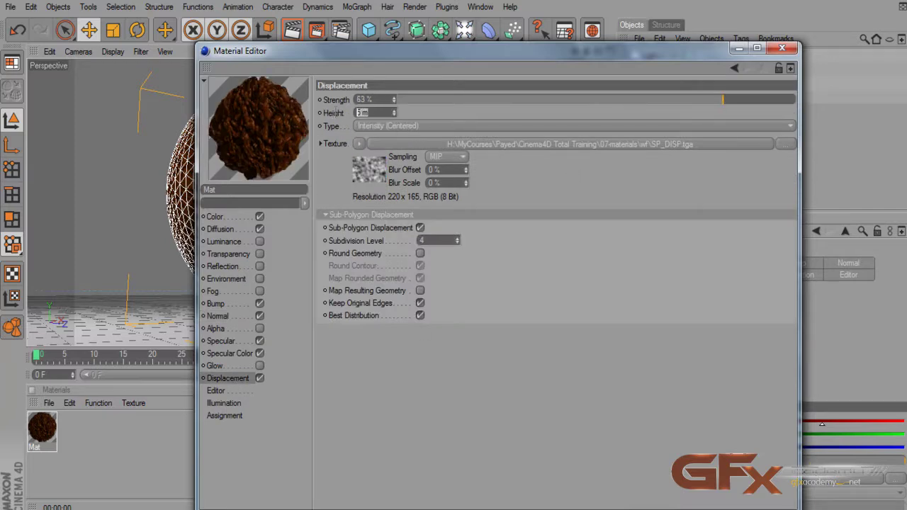
type("50")
left_click(383, 100)
- Enable Round Geometry with subdivision level 6 for the displacement and render the viewport
left_click(420, 253)
left_click_drag(358, 51, 687, 49)
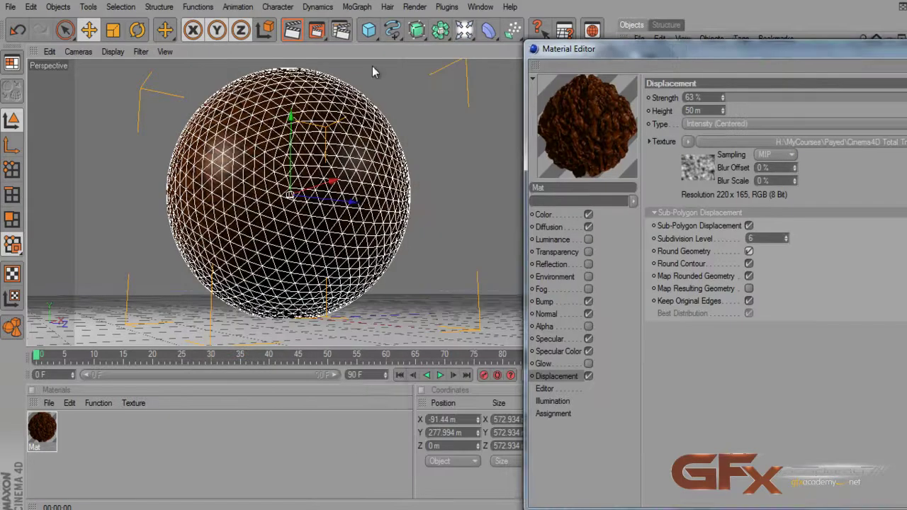
key("ctrl+r")
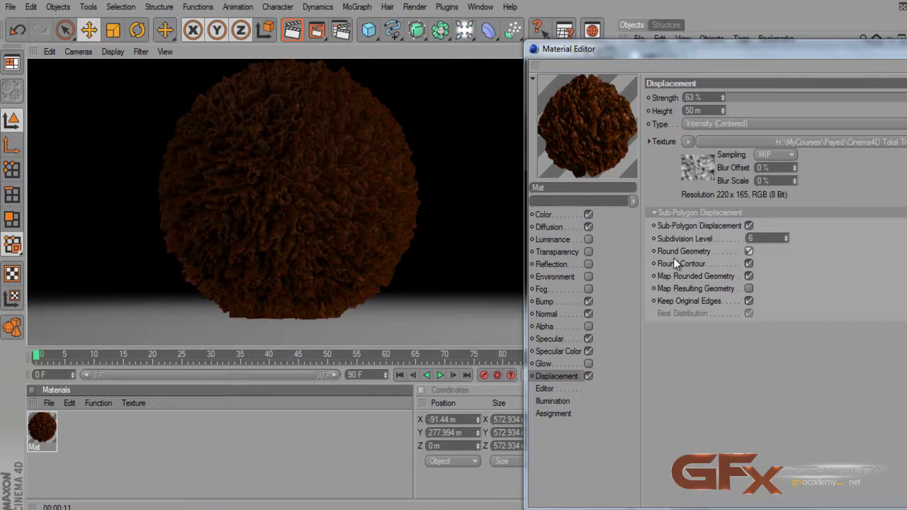
- Set the displacement's subdivision level to 4 and disable Round Geometry
left_click(753, 238)
type("4")
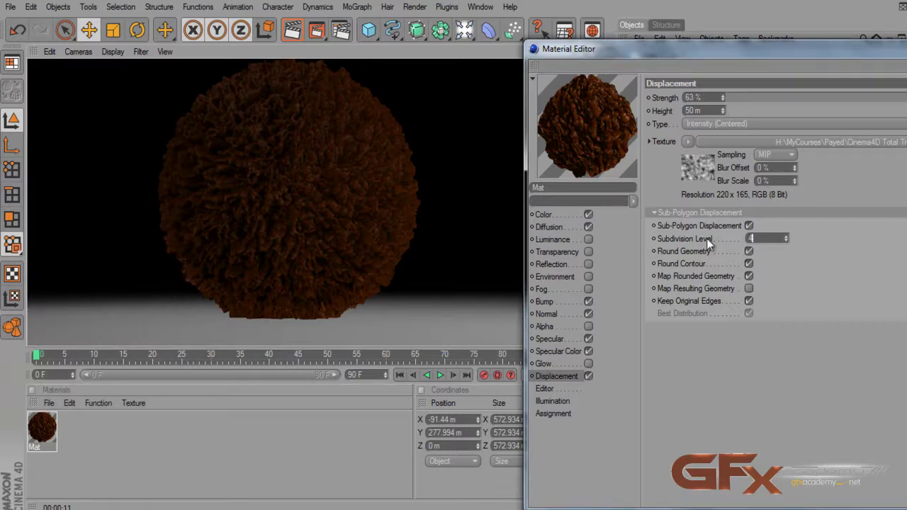
left_click(749, 251)
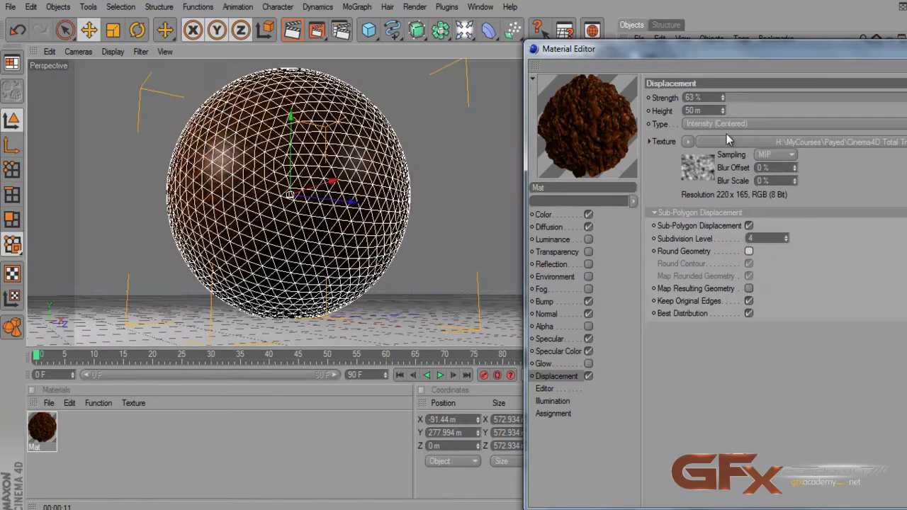
- Set the displacement height to 20 m, render the viewport, and put the material editor away
left_click_drag(743, 53, 585, 51)
left_click(547, 108)
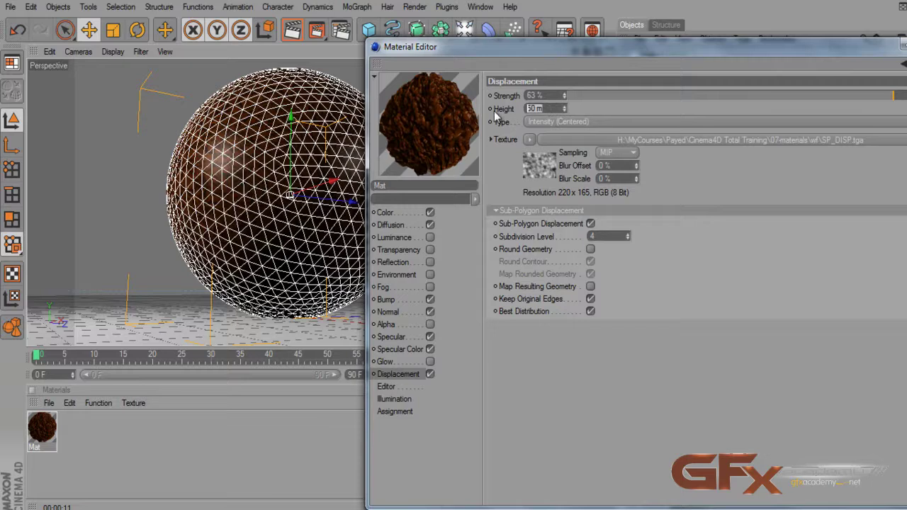
type("20")
key("shift+Tab")
key("ctrl+r")
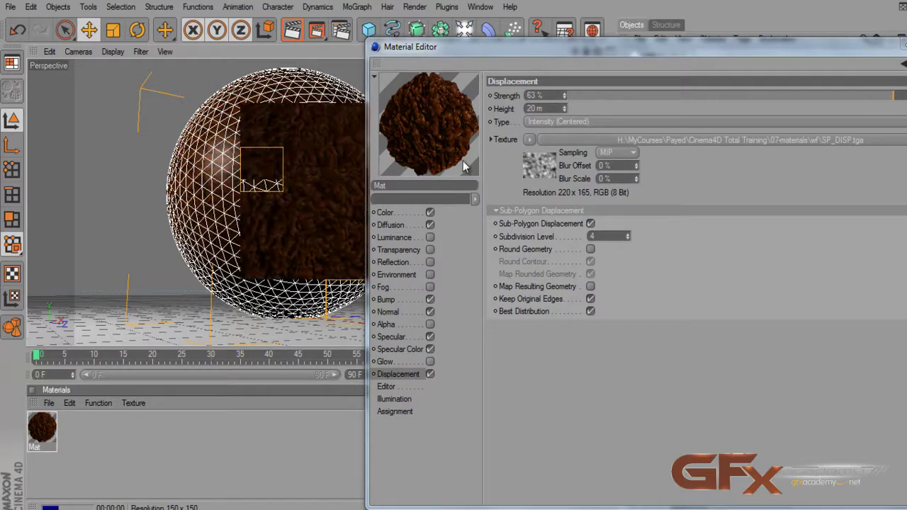
left_click_drag(482, 47, 628, 43)
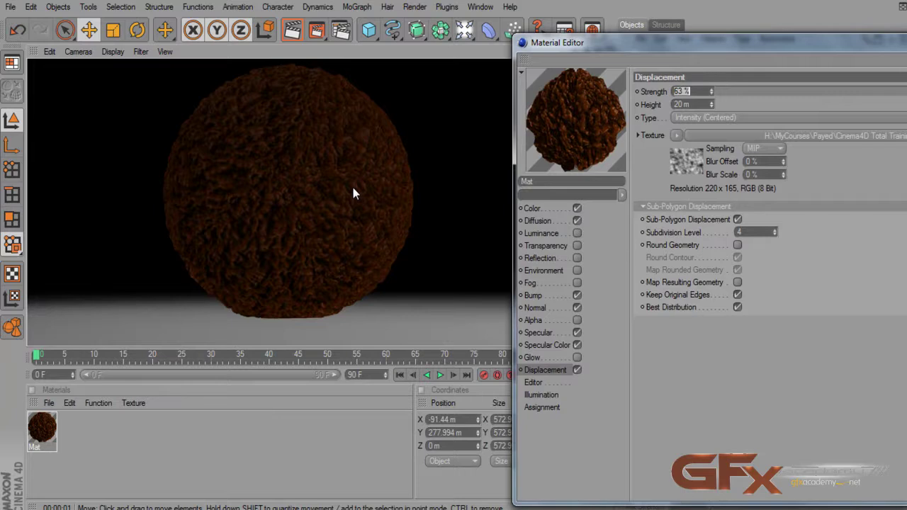
left_click_drag(715, 49, 442, 272)
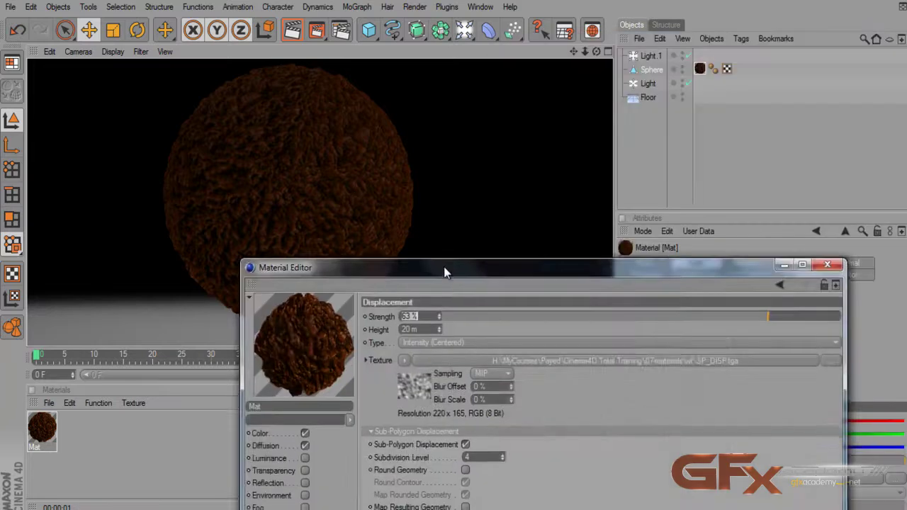
left_click(827, 264)
- Raise the omni light's intensity to 79% and the area light's to 284%, then render the viewport
left_click(651, 55)
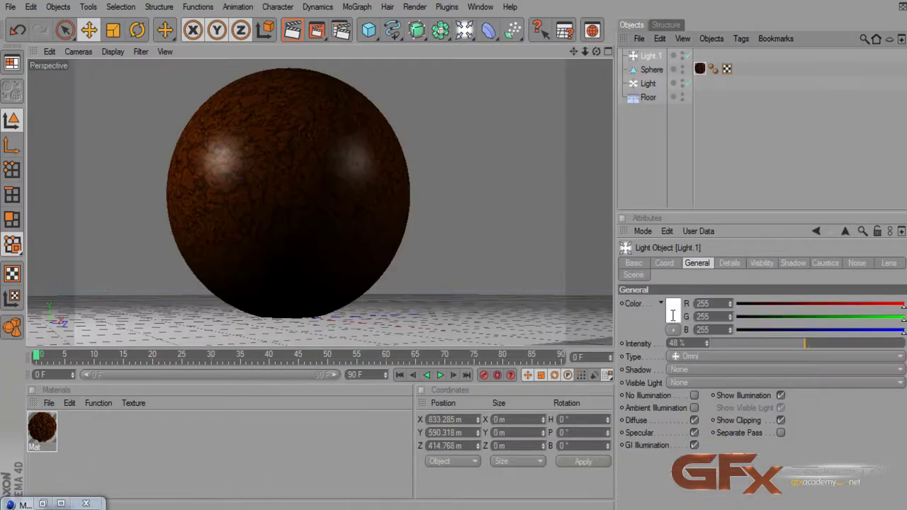
left_click_drag(806, 345, 865, 344)
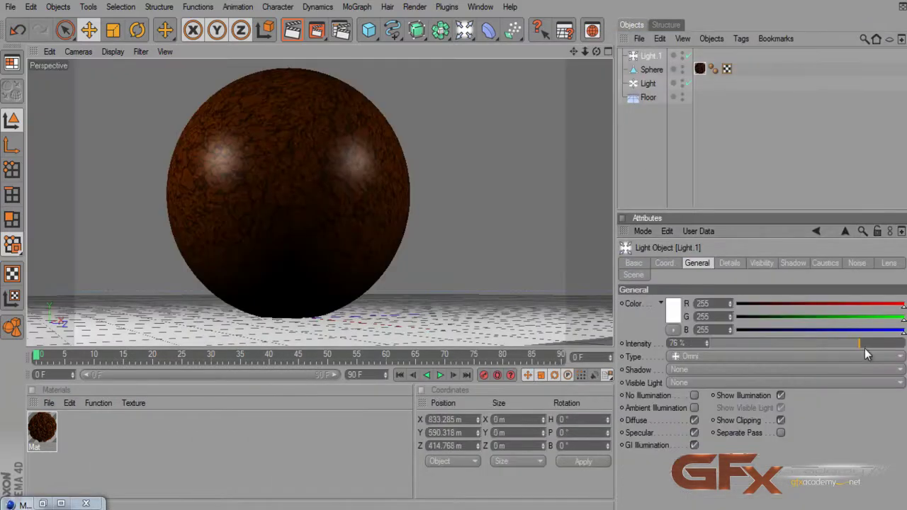
left_click(648, 85)
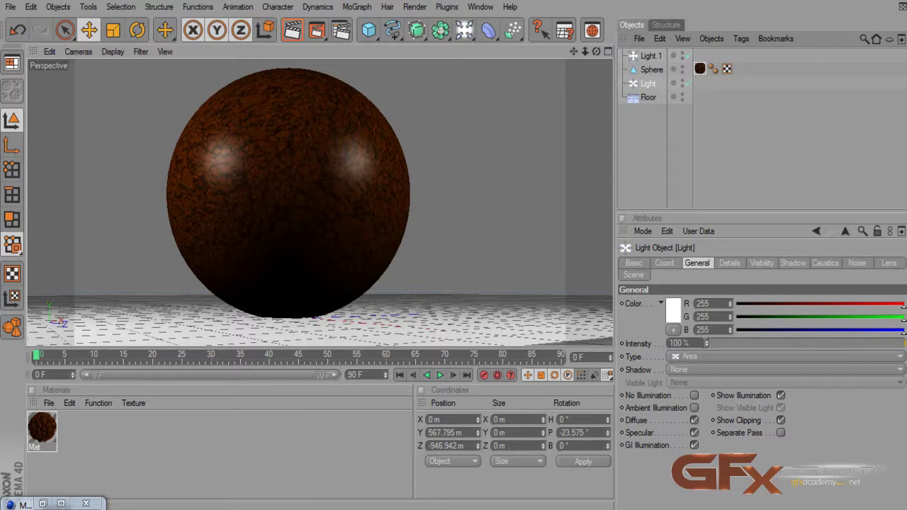
left_click_drag(709, 341, 708, 338)
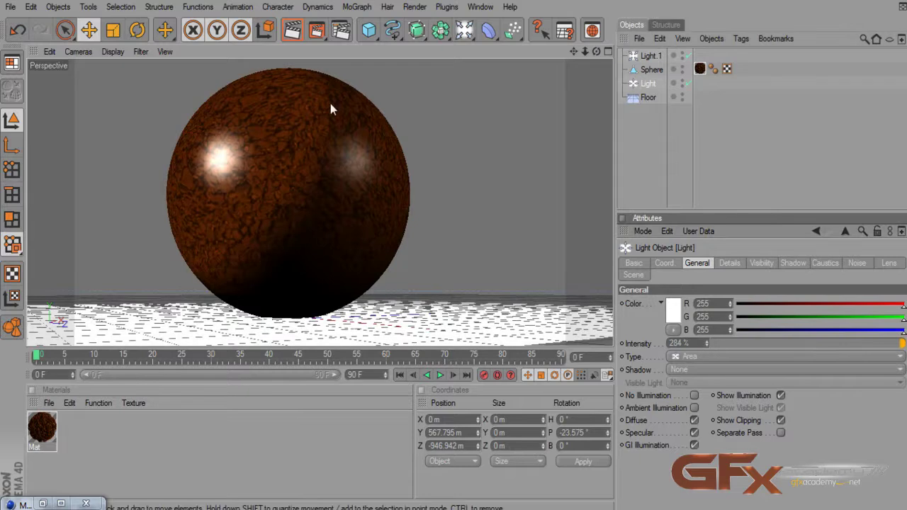
key("ctrl+r")
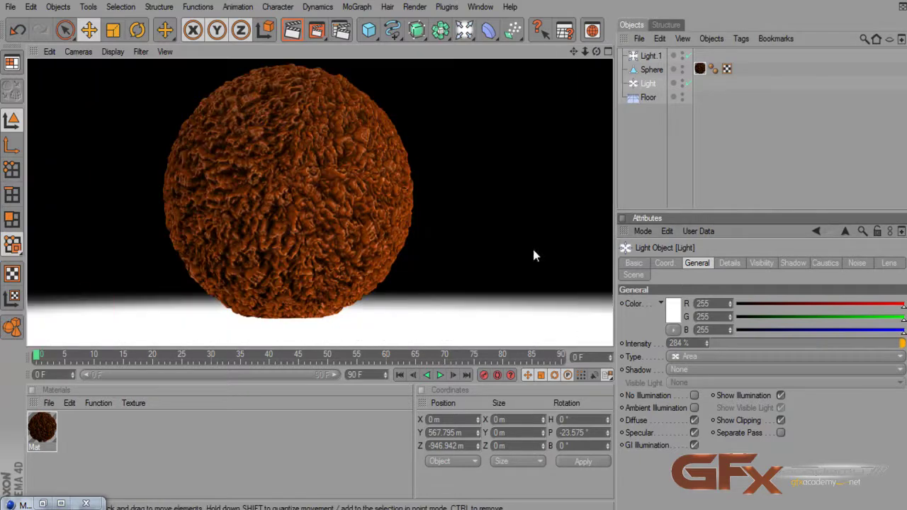
- Lower the omni light's intensity, set the area light's intensity to 127%, and render the viewport
left_click(651, 56)
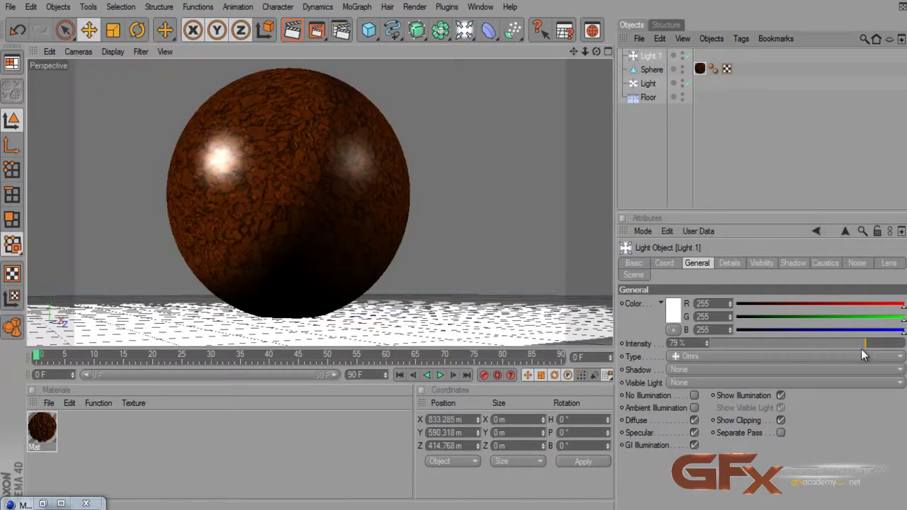
left_click_drag(860, 347, 757, 327)
left_click(648, 83)
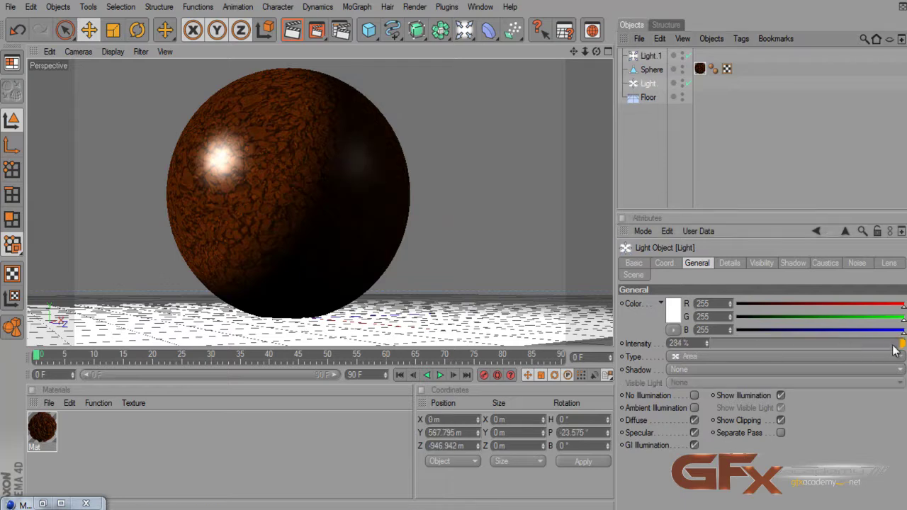
left_click_drag(707, 345, 707, 349)
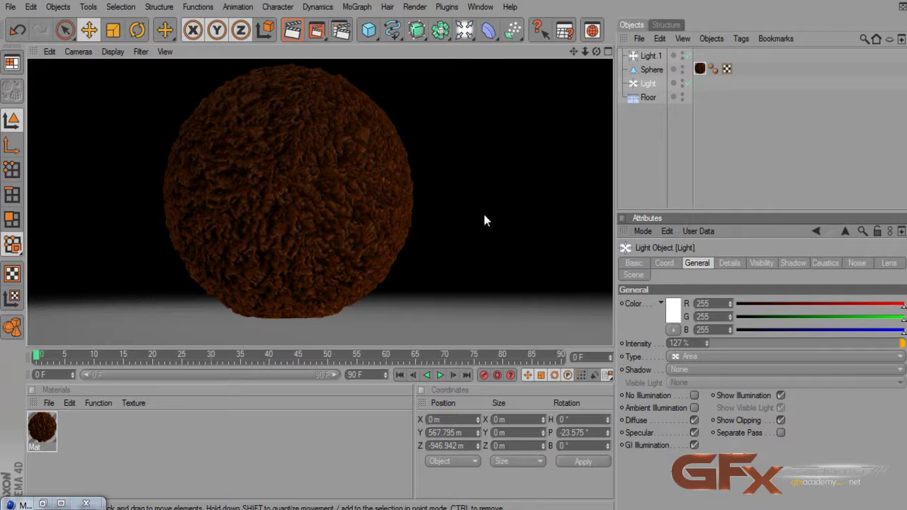
- Add a Sky object to the scene
left_click(469, 34)
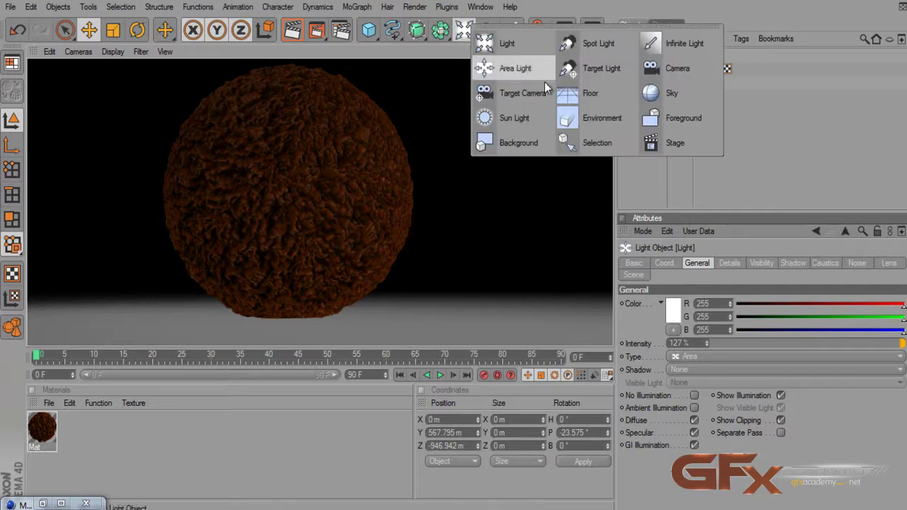
left_click(666, 95)
right_click(648, 58)
mouse_move(685, 63)
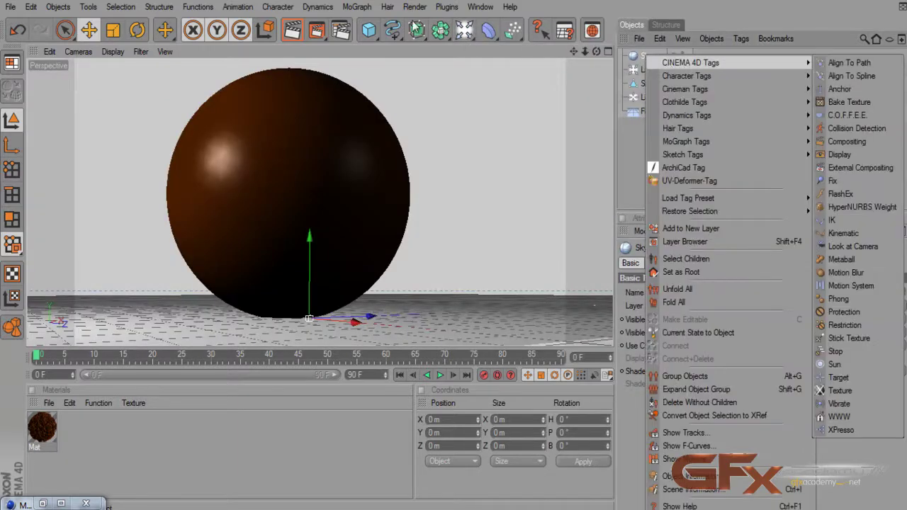
- Add the Global Illumination effect to the render settings
left_click(341, 30)
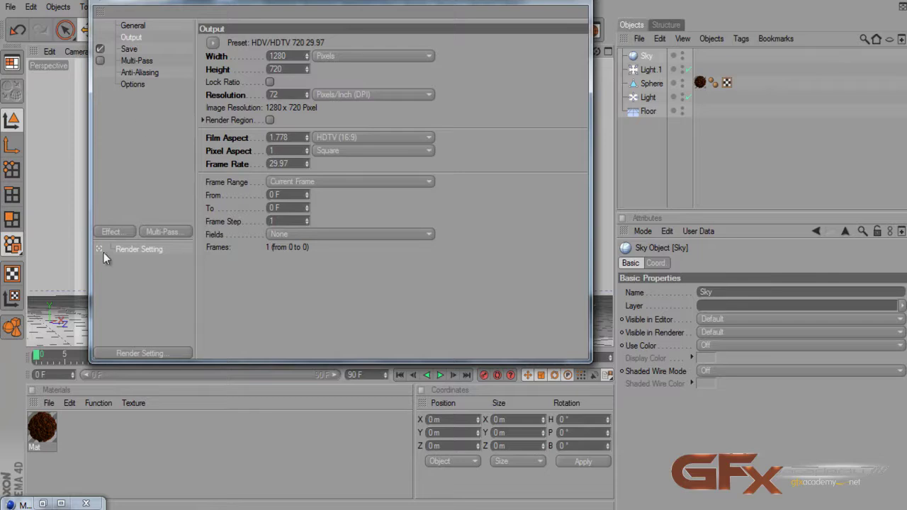
left_click(117, 232)
left_click(179, 327)
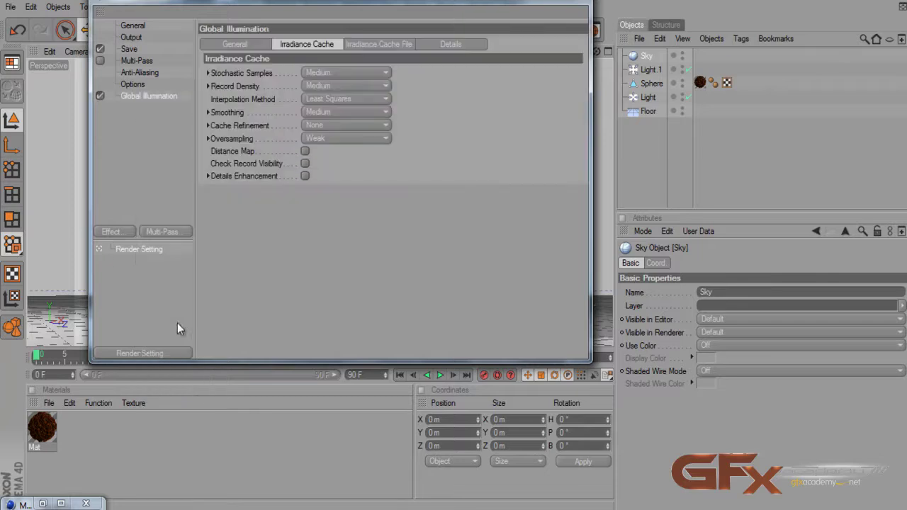
left_click(120, 233)
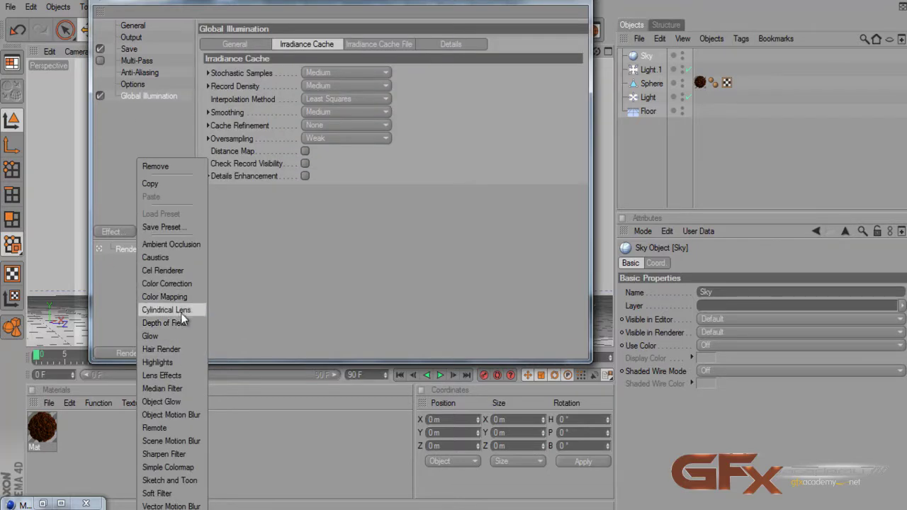
left_click(369, 116)
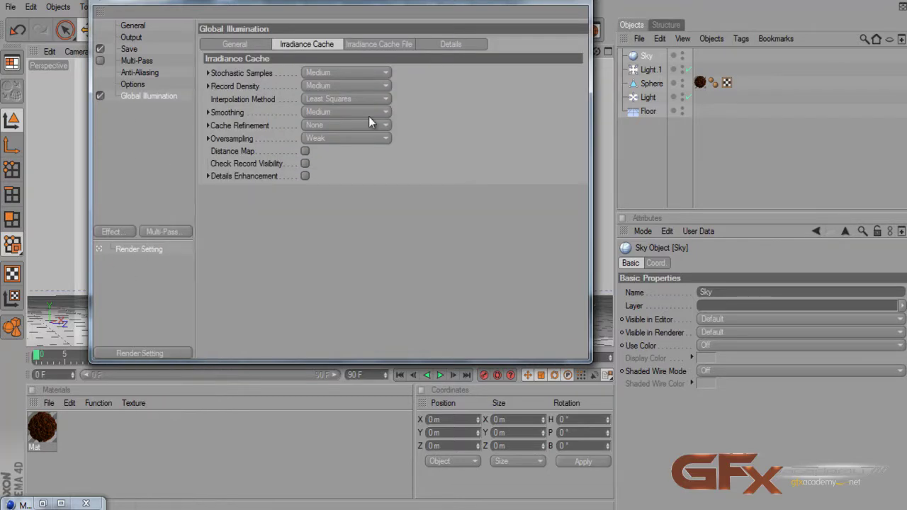
- Set Global Illumination's Stochastic Samples and Record Density to Low, close the render settings, and render the viewport
left_click(352, 72)
left_click(352, 71)
left_click(351, 72)
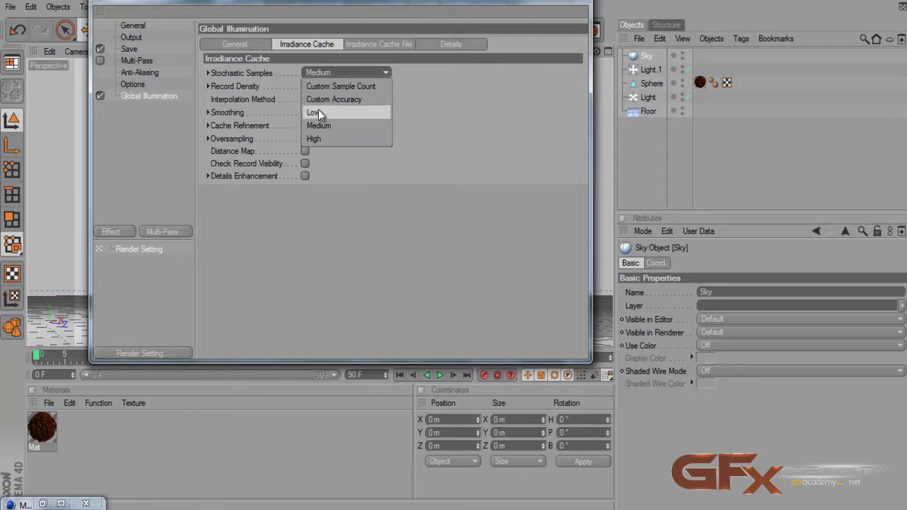
left_click(318, 112)
left_click(332, 87)
left_click(323, 124)
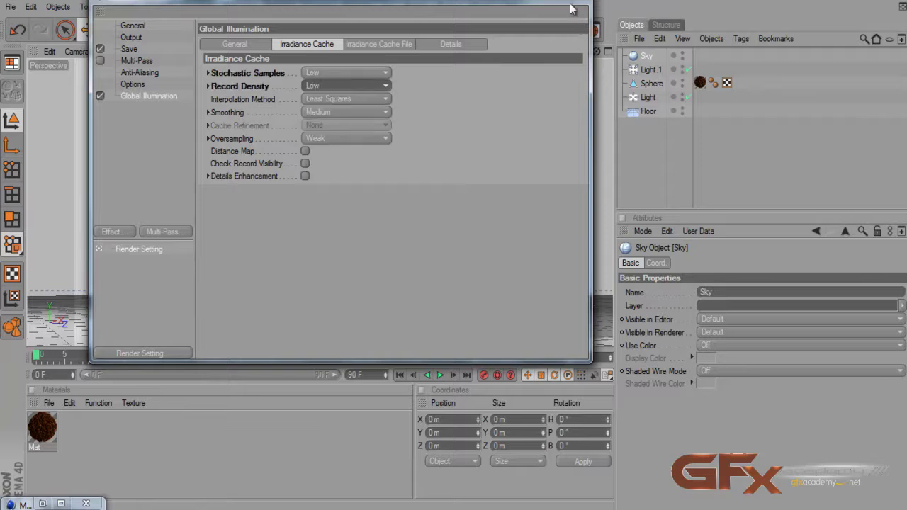
left_click(573, 8)
left_click(292, 30)
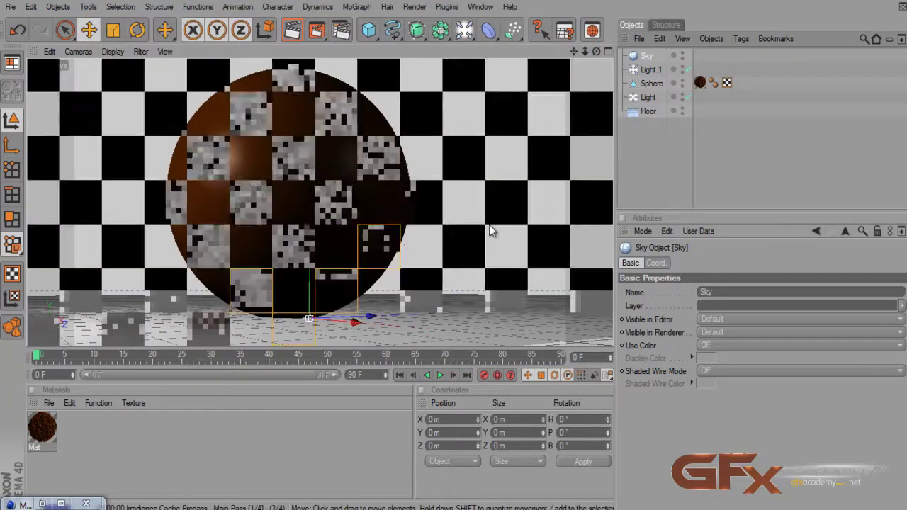